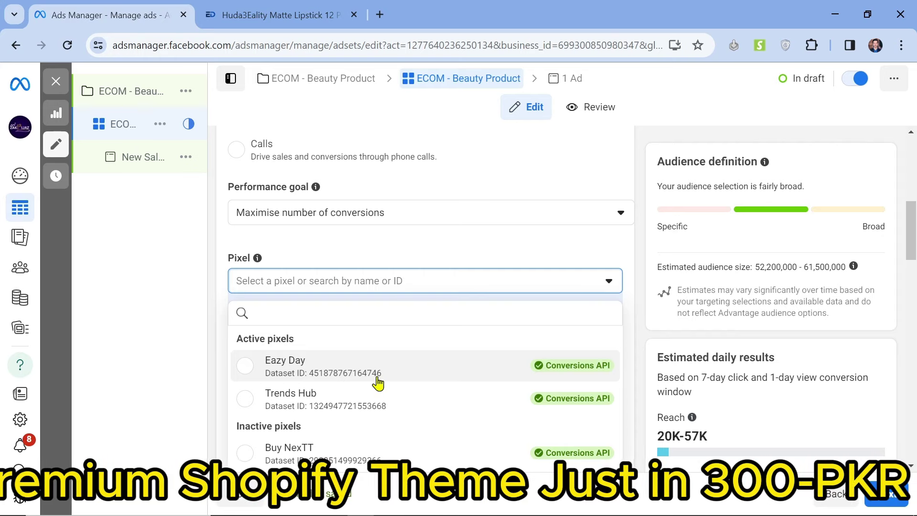
- Select Eazy Day as the pixel for the ad set's conversion tracking
left_click(216, 7)
left_click(116, 7)
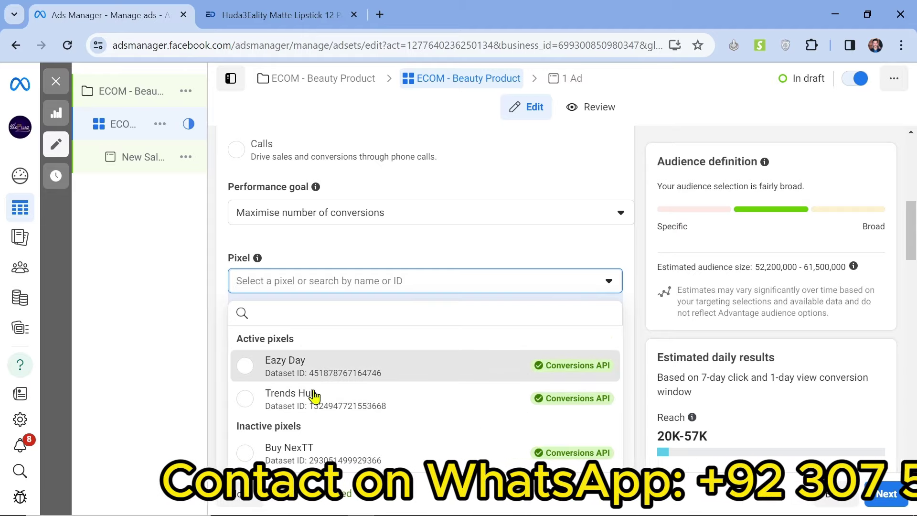
left_click(319, 377)
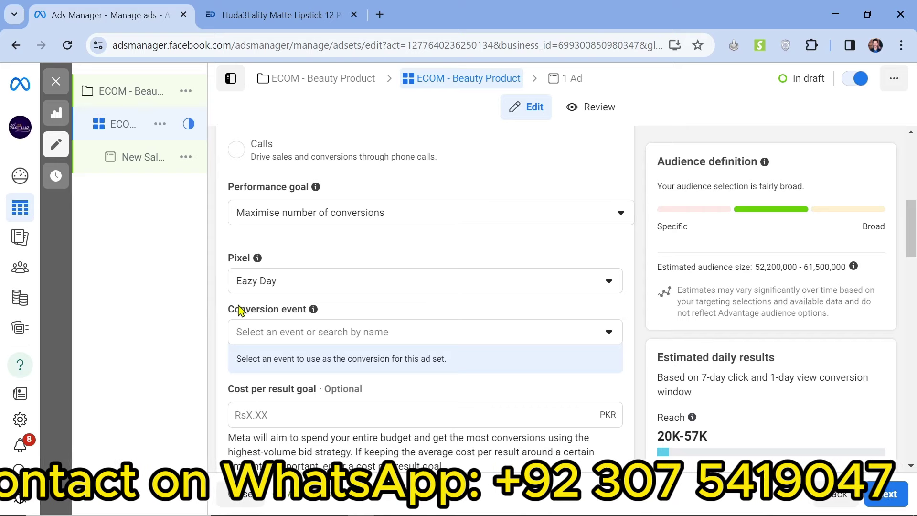
- Set the conversion event to Purchase and dismiss the pixel activity warning and the engaged-view recommendation
left_click(322, 336)
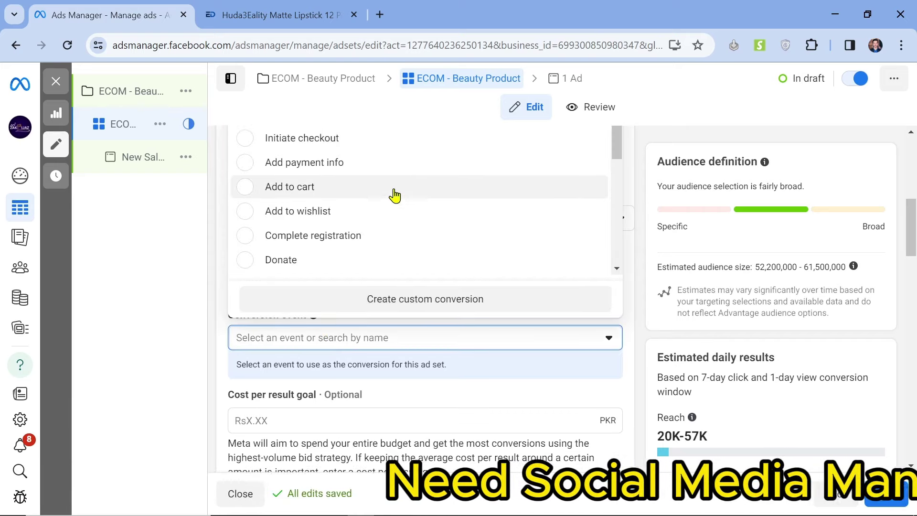
scroll(394, 195, "up", 1)
scroll(395, 195, "up", 2)
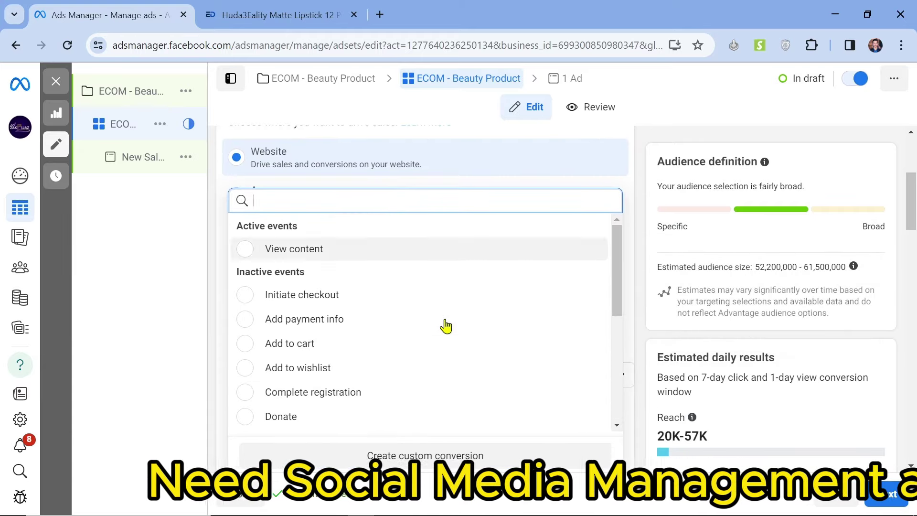
scroll(447, 344, "down", 5)
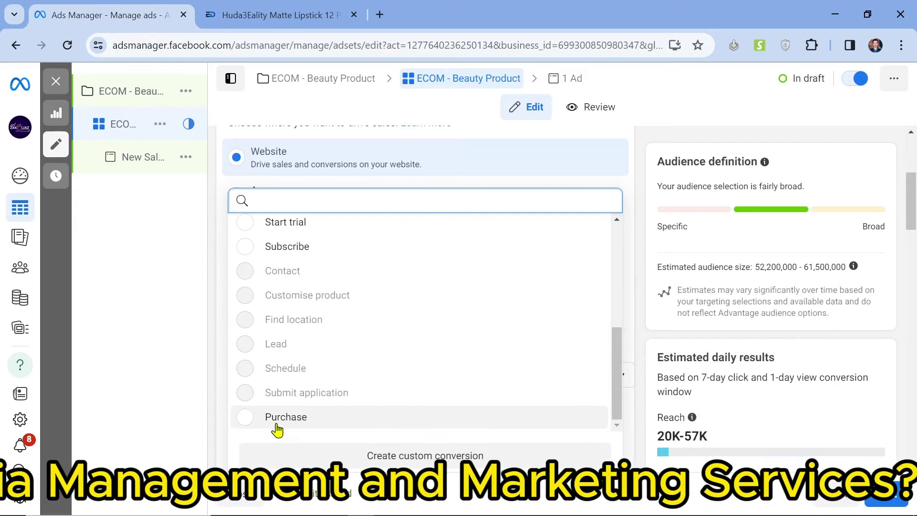
left_click(284, 423)
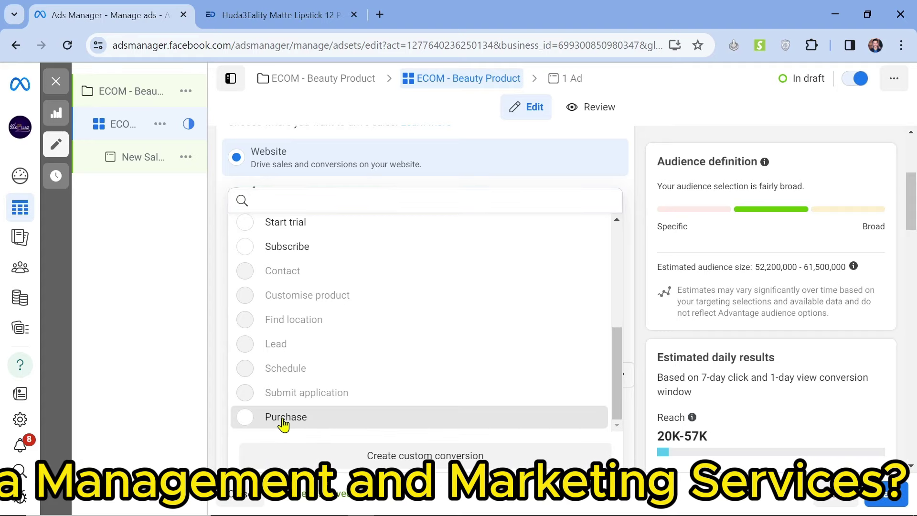
left_click(534, 412)
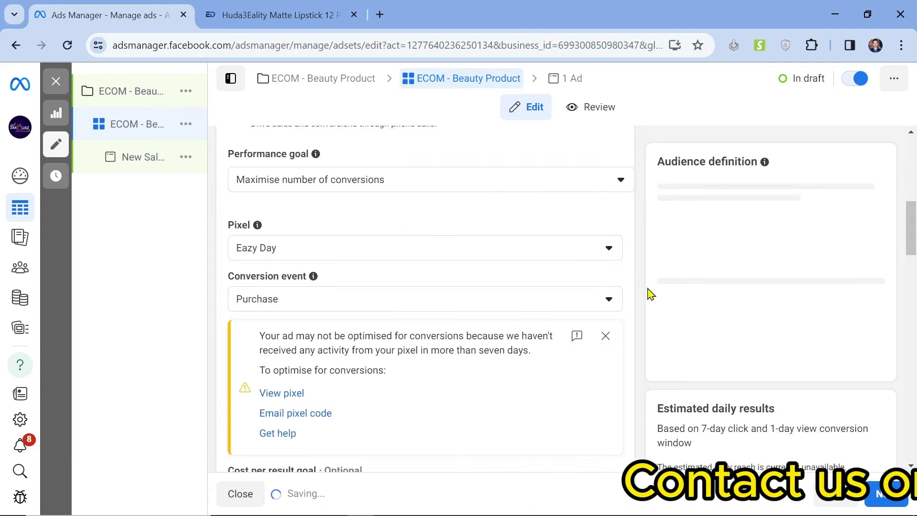
left_click(606, 337)
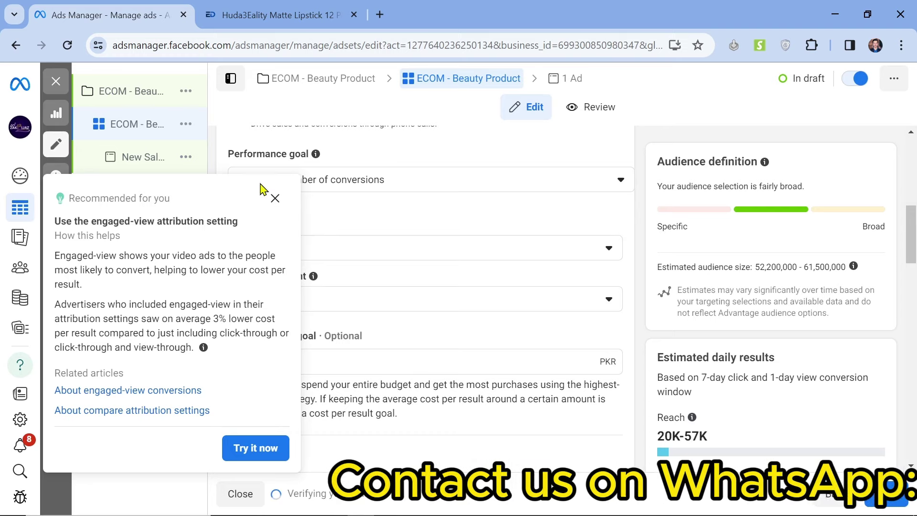
left_click(337, 423)
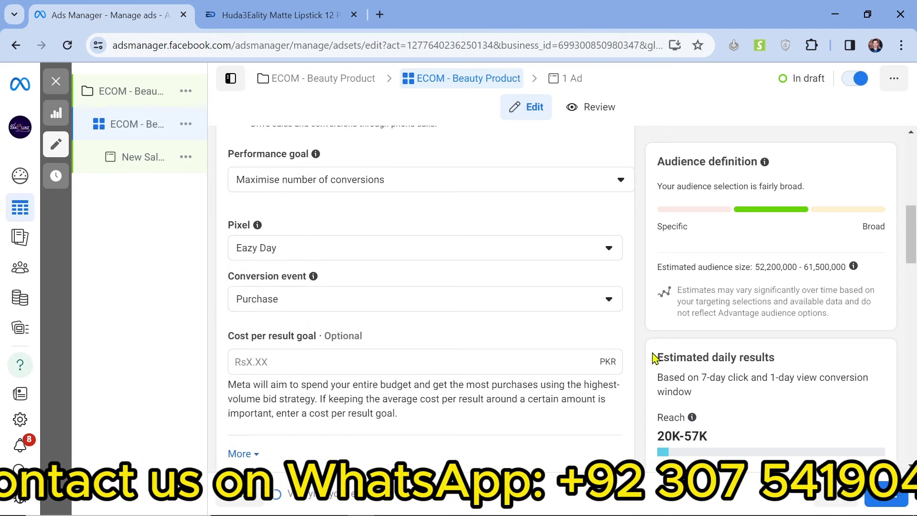
- Expand the additional conversion settings below the cost per result goal, leaving the goal empty
left_click(317, 367)
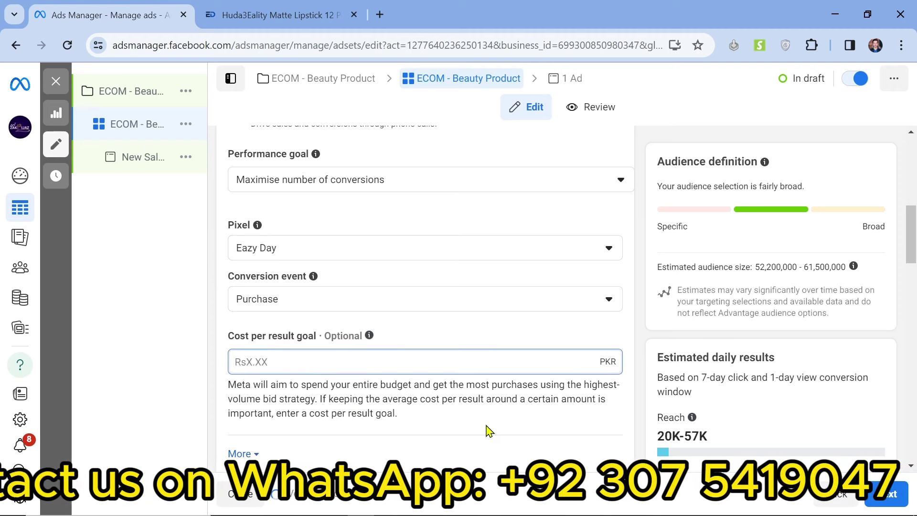
scroll(527, 424, "down", 5)
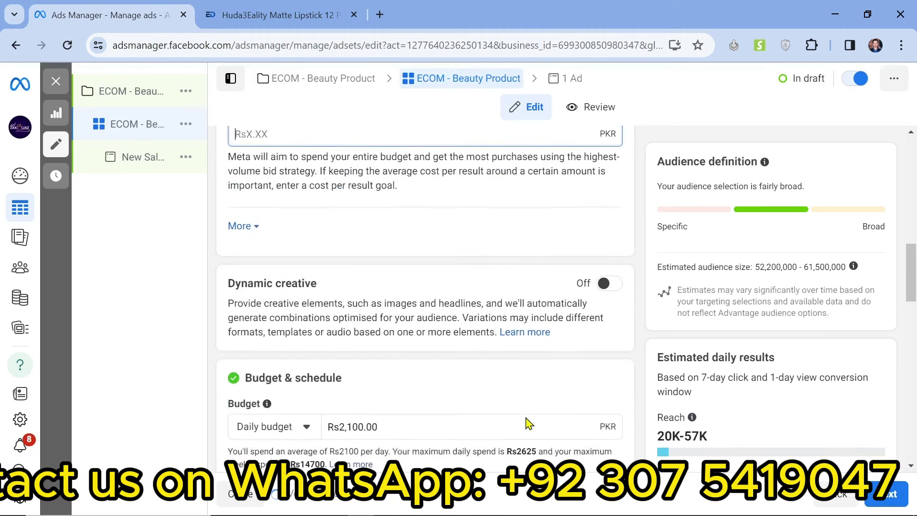
left_click(259, 227)
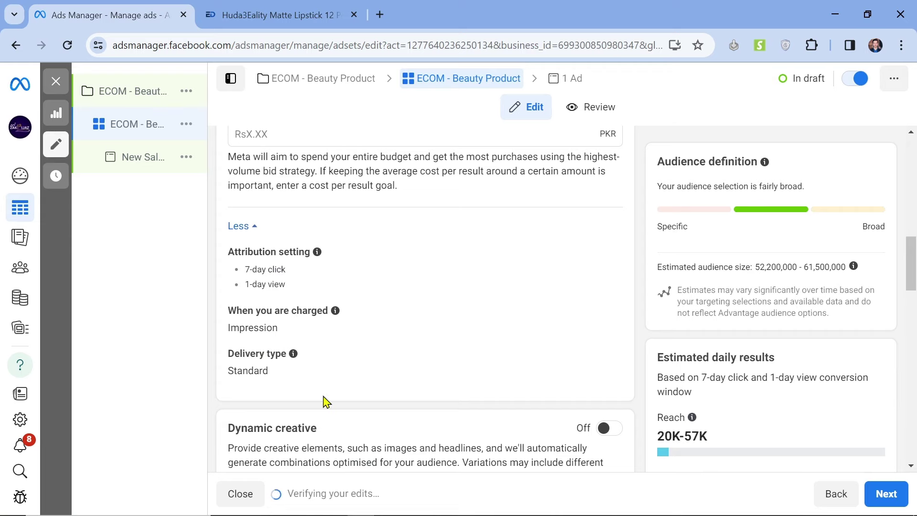
- Review the ad set's dynamic creative, daily budget, schedule, audience and placement sections, and return to the ad set name
scroll(324, 402, "down", 5)
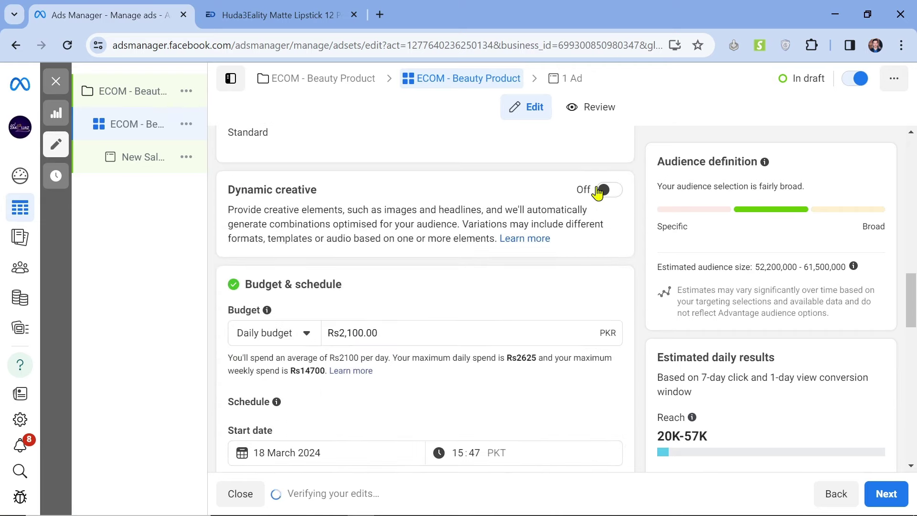
scroll(380, 307, "down", 1)
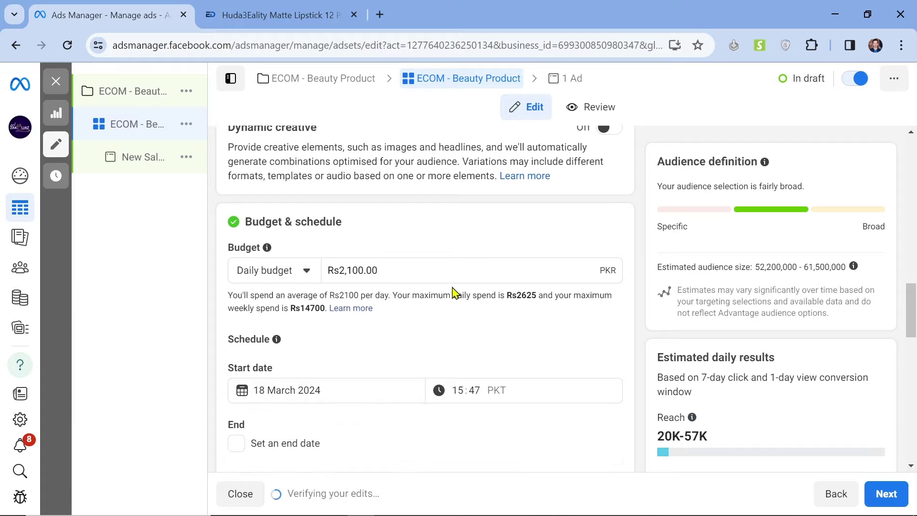
left_click(463, 276)
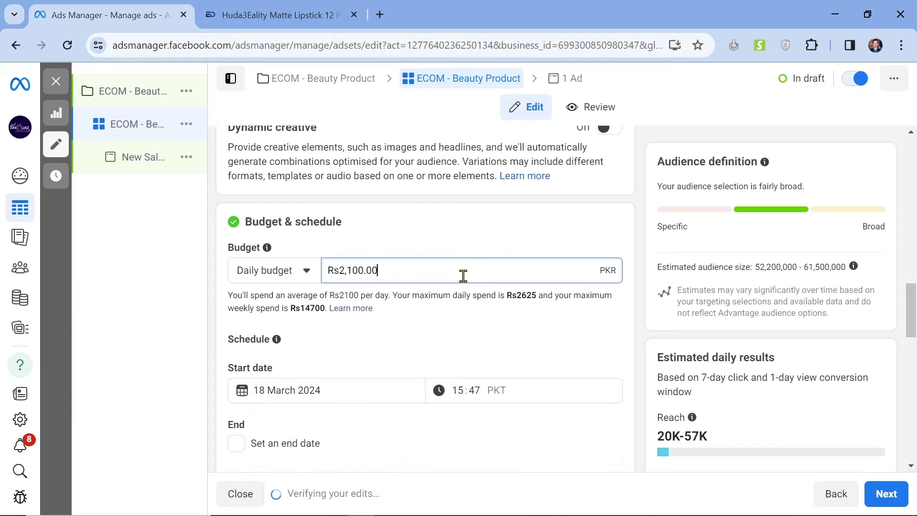
left_click(462, 303)
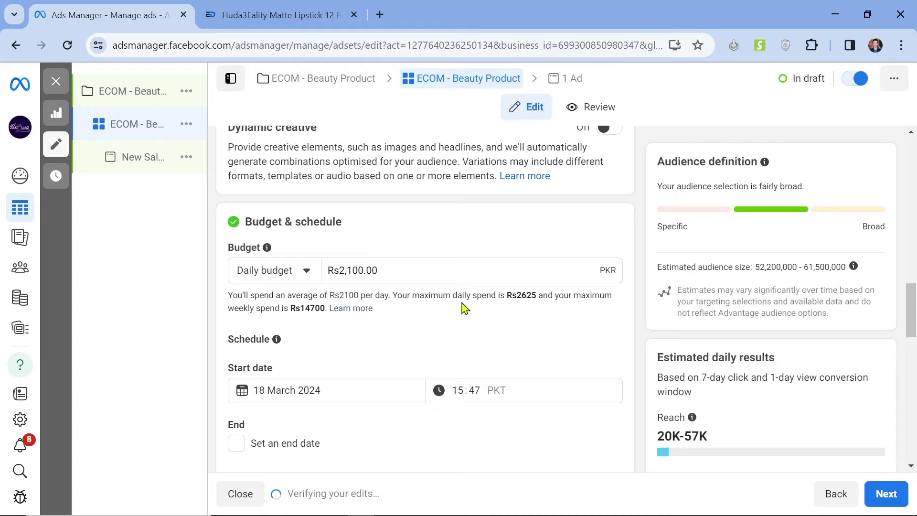
scroll(540, 341, "down", 9)
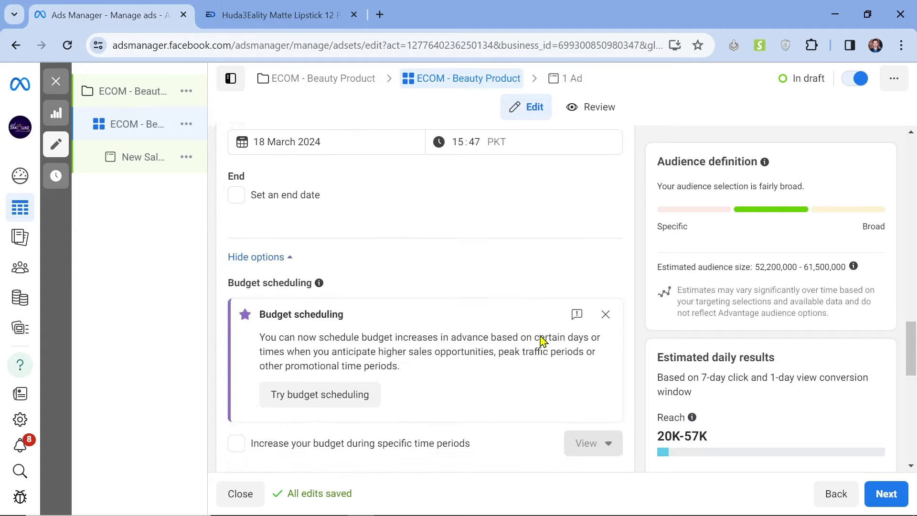
scroll(570, 275, "down", 8)
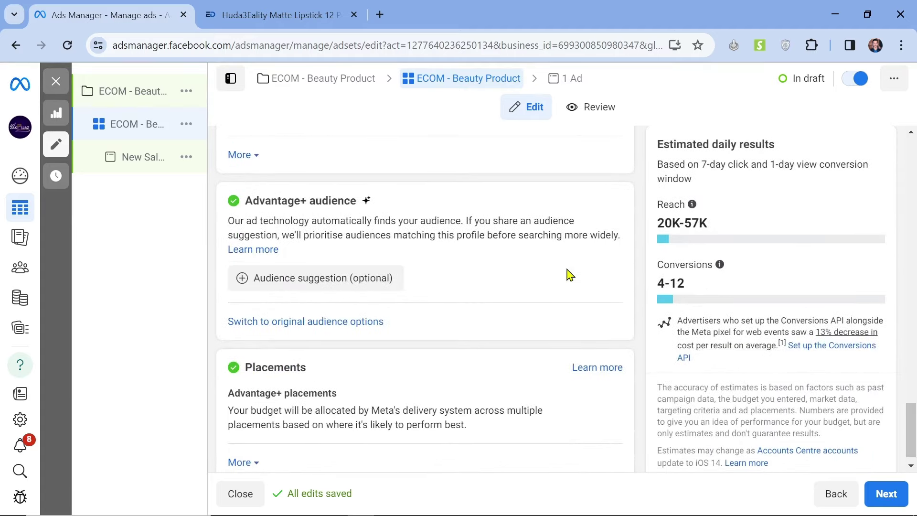
scroll(570, 275, "up", 3)
scroll(570, 274, "up", 2)
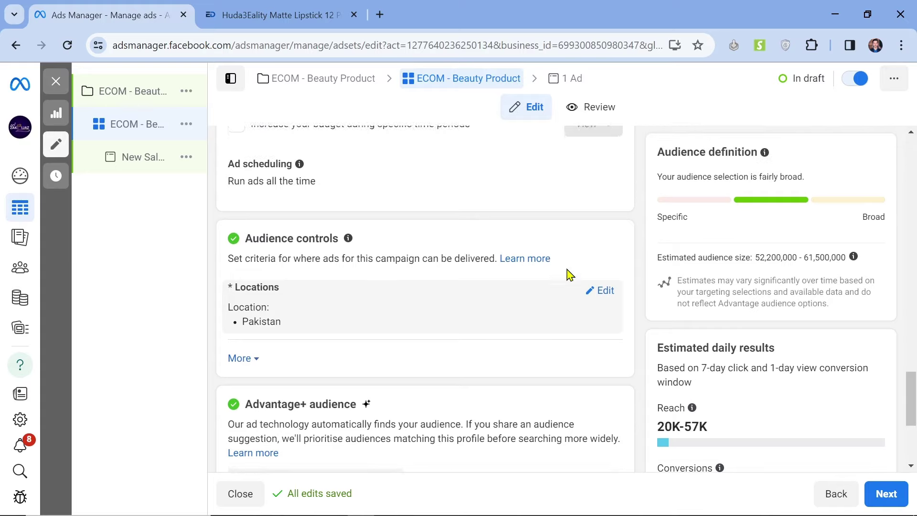
scroll(569, 274, "up", 8)
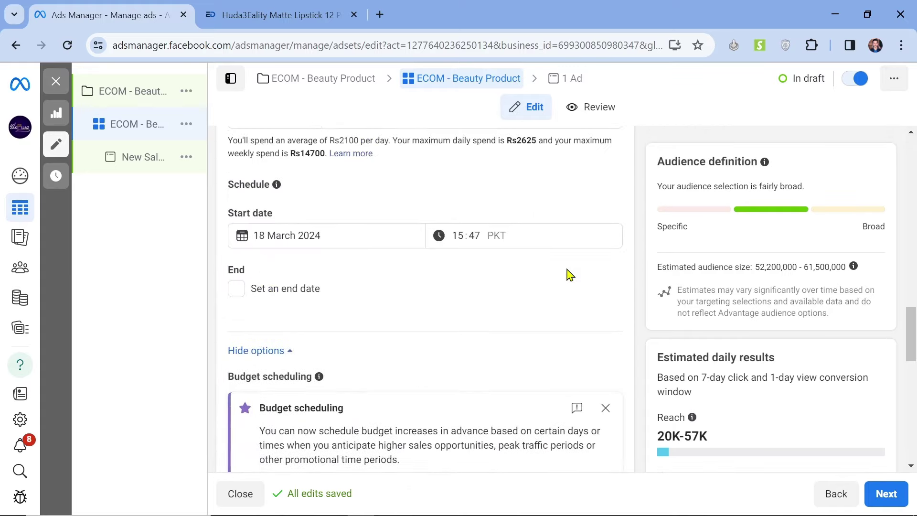
scroll(585, 323, "up", 15)
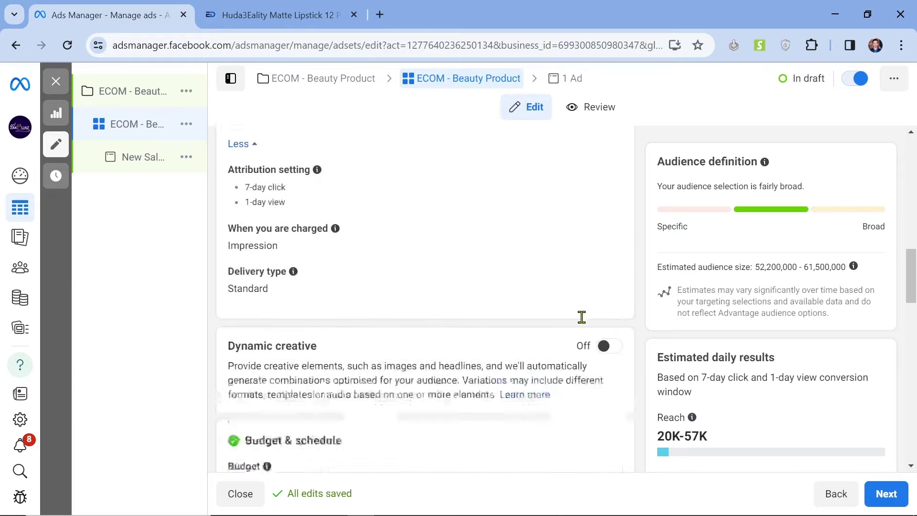
scroll(585, 323, "up", 6)
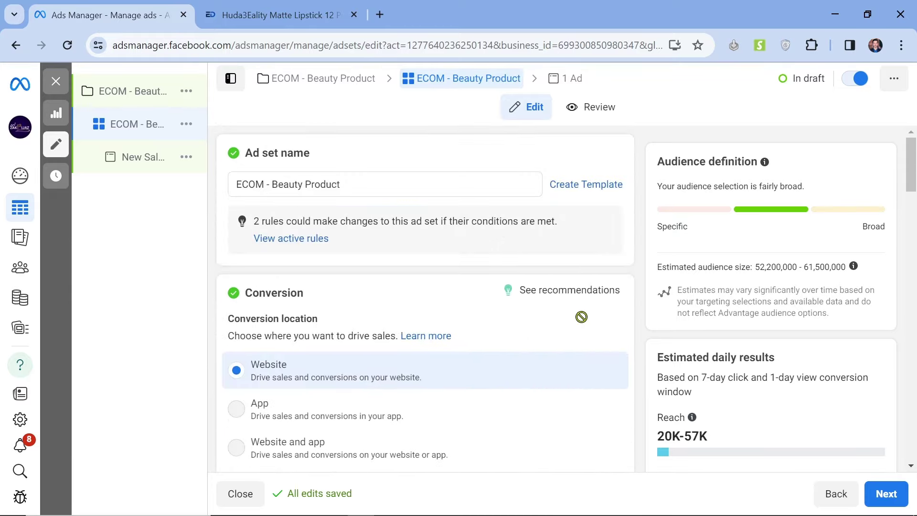
- Edit the attribution setting and set its click-through window to 1 day
scroll(585, 324, "down", 5)
scroll(585, 323, "down", 9)
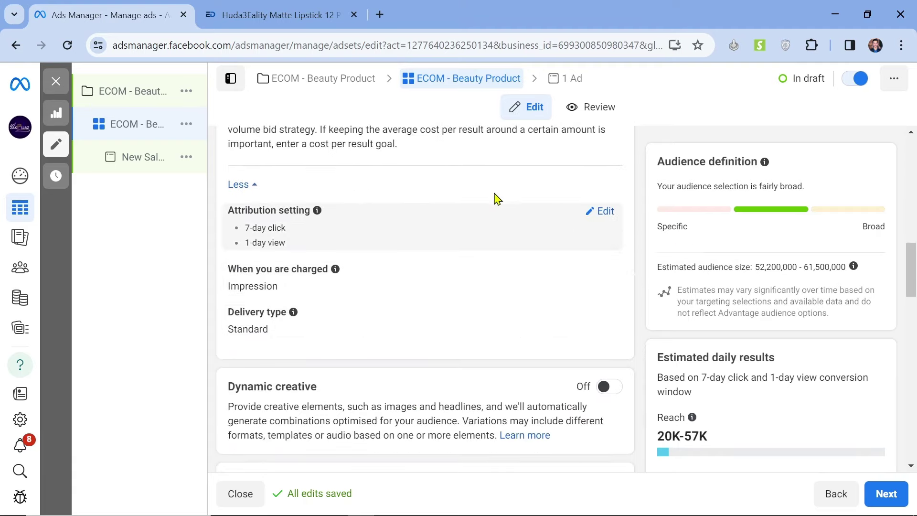
left_click(605, 211)
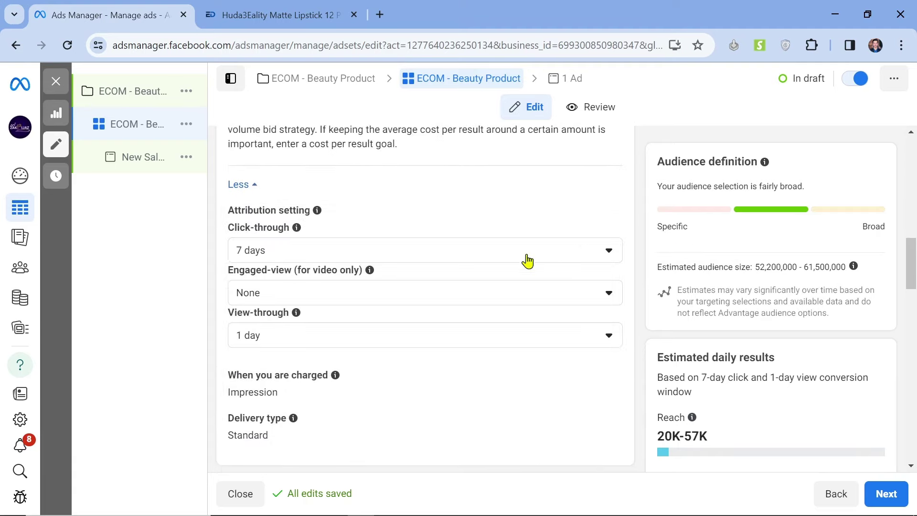
left_click(288, 258)
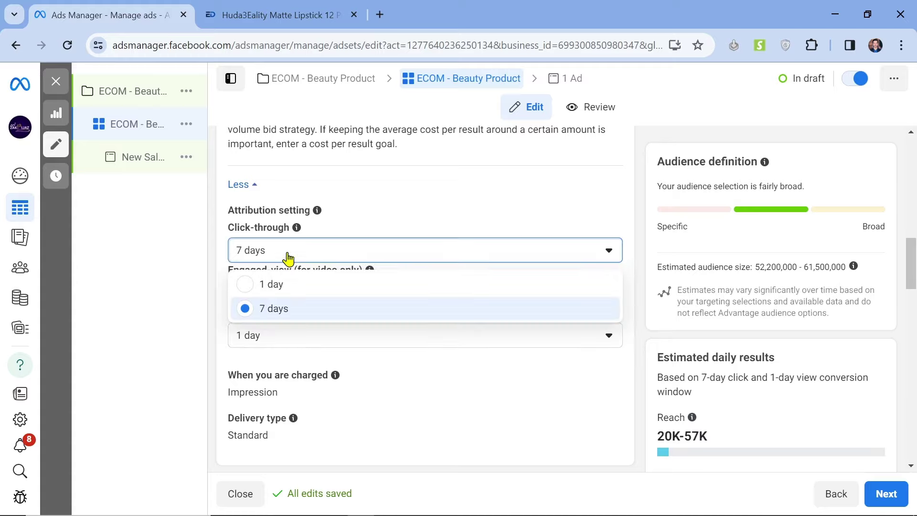
left_click(295, 296)
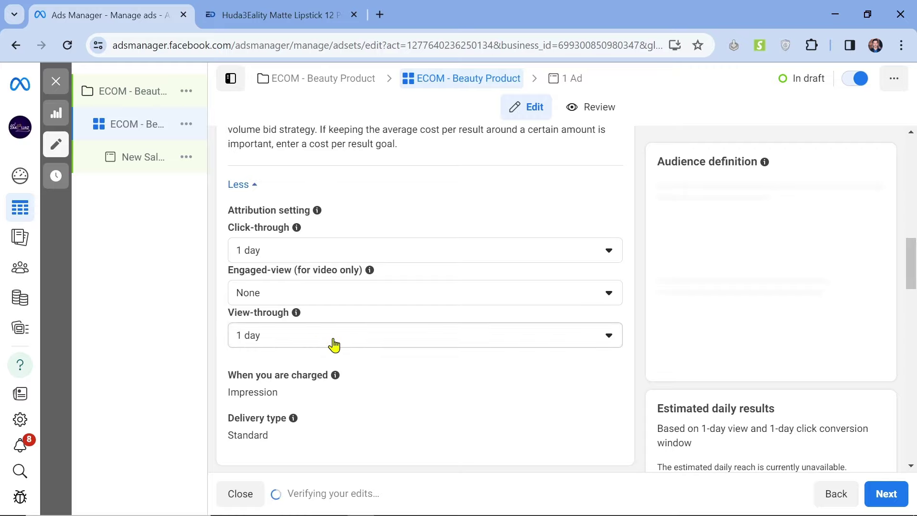
- Open the locations in the audience controls for editing and look over the Advantage+ audience and placements sections
scroll(425, 368, "down", 8)
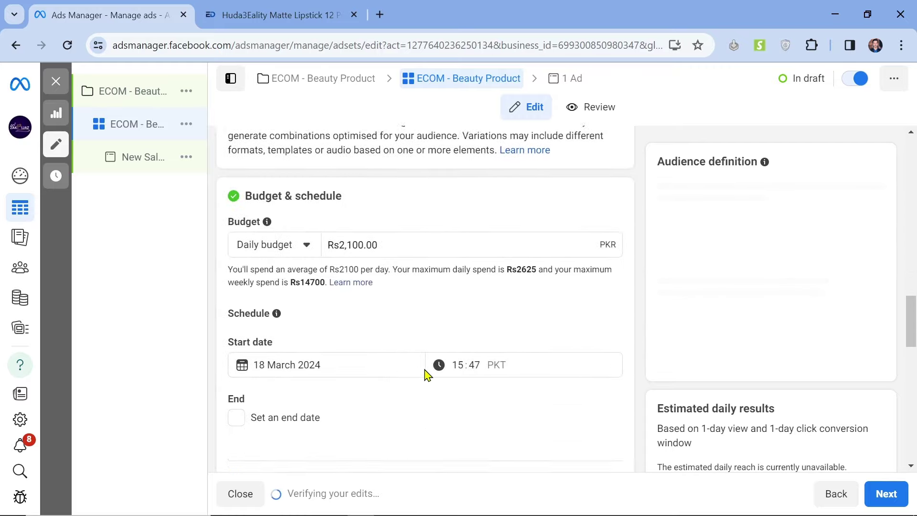
scroll(426, 374, "down", 10)
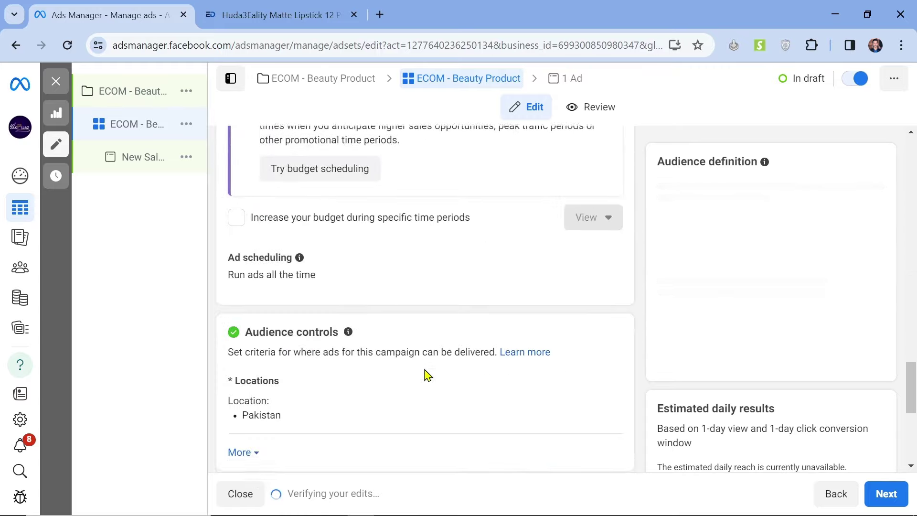
scroll(427, 375, "down", 2)
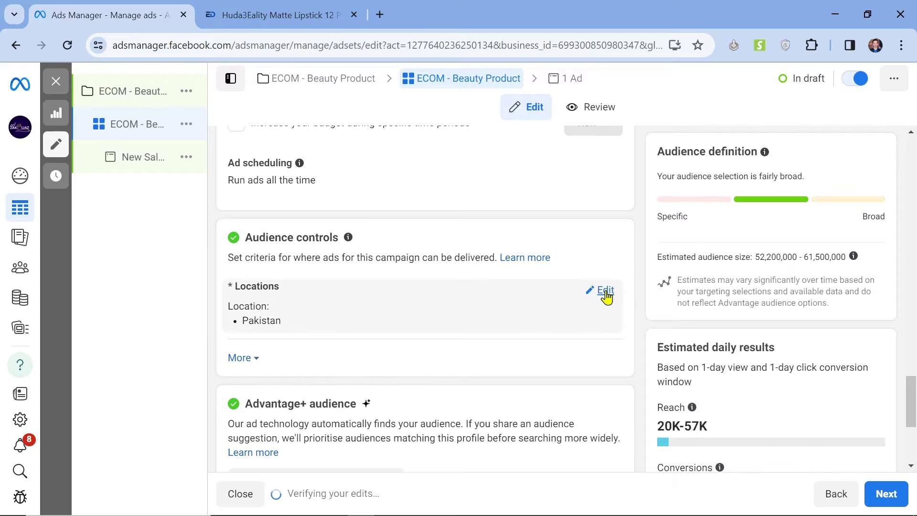
left_click(606, 291)
scroll(388, 360, "down", 3)
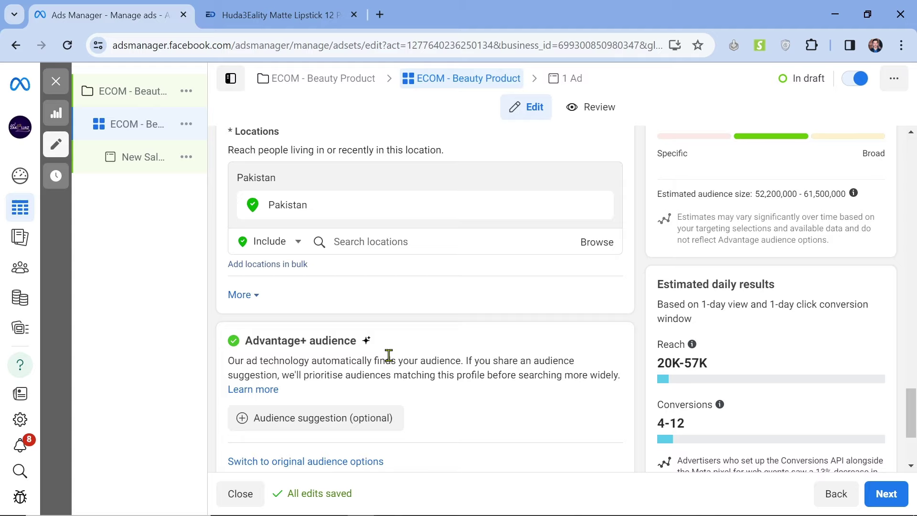
scroll(616, 306, "down", 3)
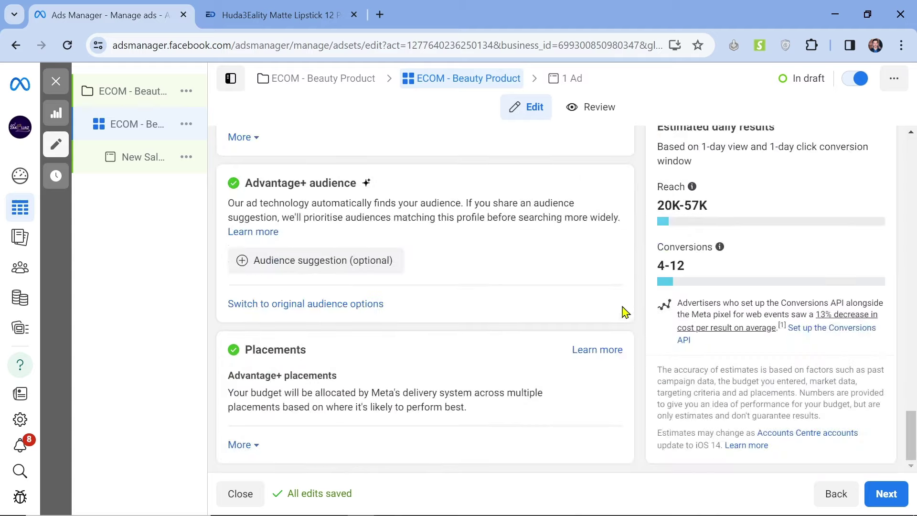
scroll(622, 311, "up", 5)
scroll(623, 311, "up", 1)
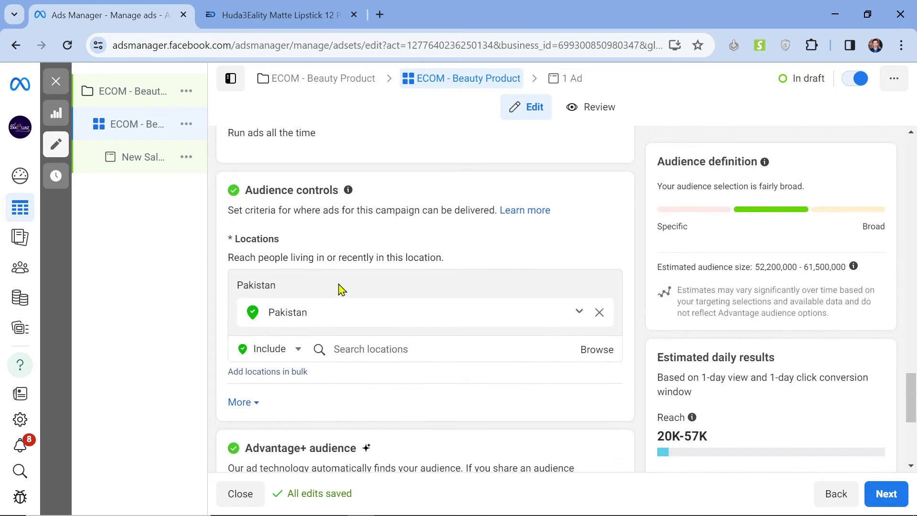
- Check the product on the Eazy Day store page, highlight "LIPSTICK" in its title, and return to Ads Manager
left_click(261, 7)
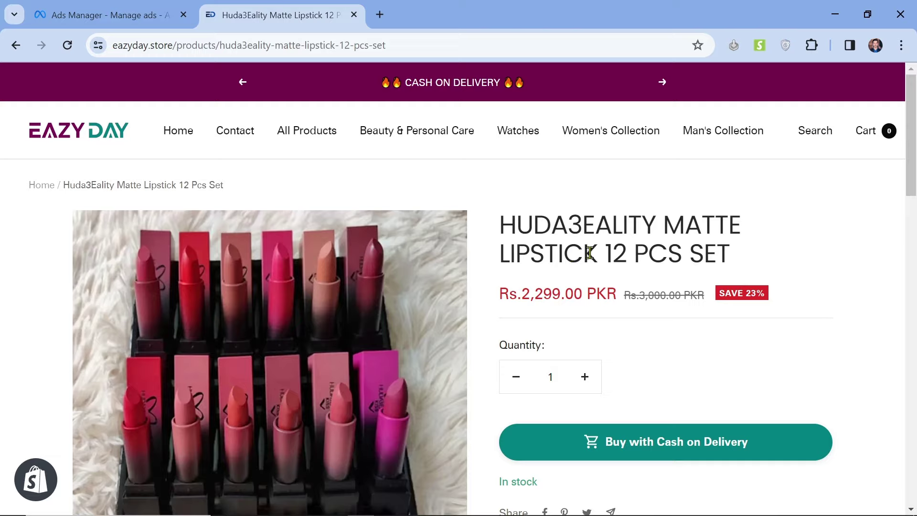
right_click(501, 255)
left_click(499, 257)
left_click_drag(499, 256, 597, 256)
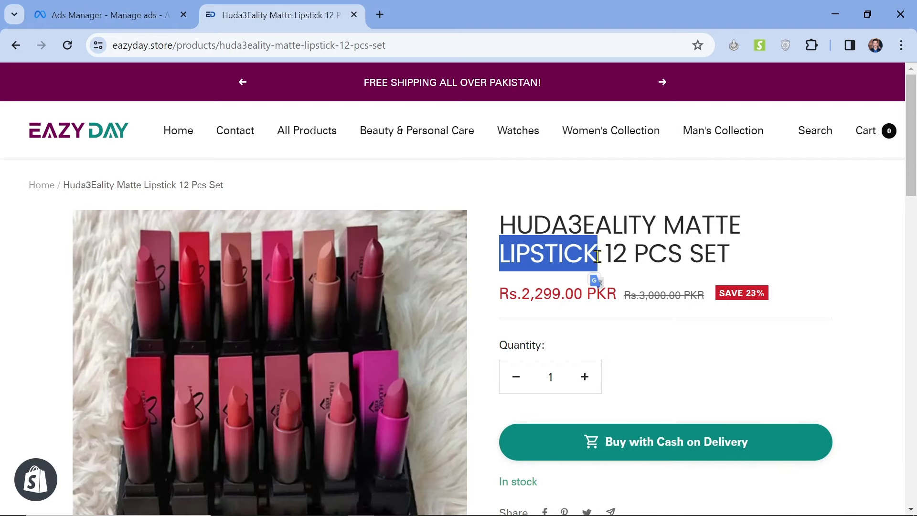
left_click(129, 10)
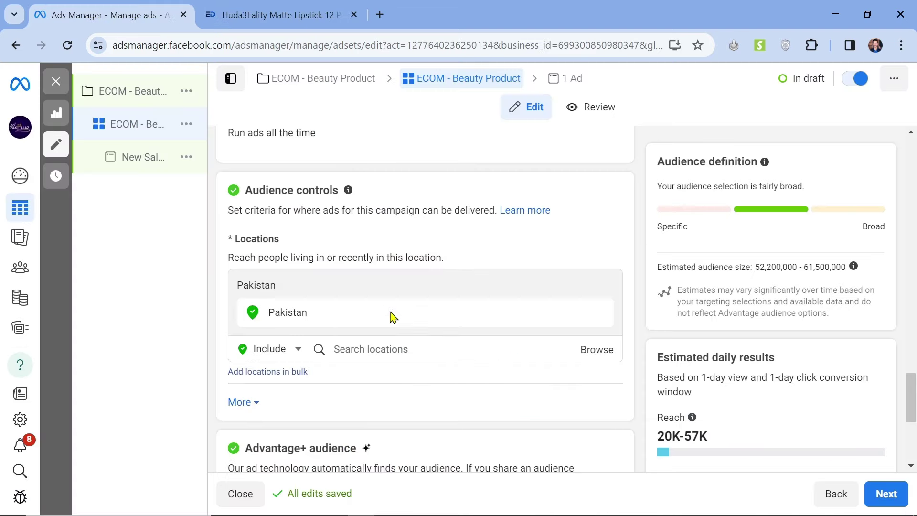
- Restrict the Pakistan location in the audience controls to only include cities
left_click(579, 314)
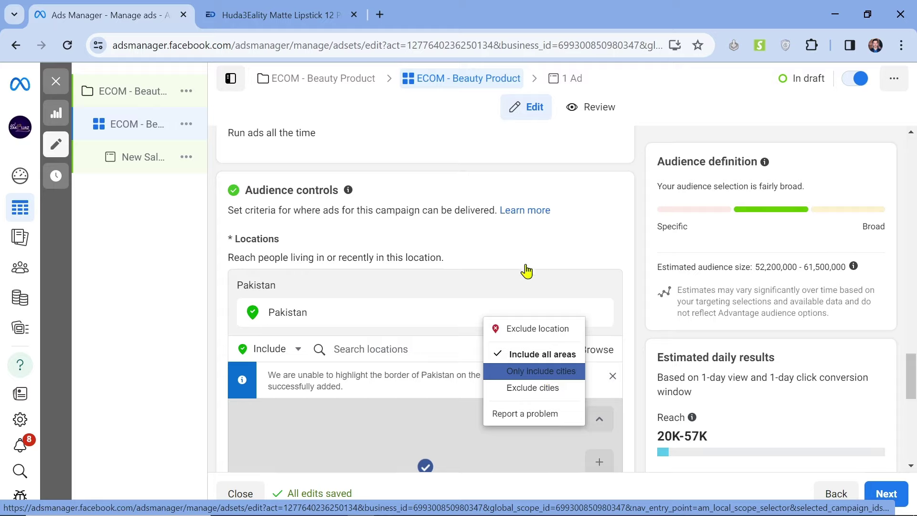
left_click(554, 372)
scroll(542, 352, "down", 4)
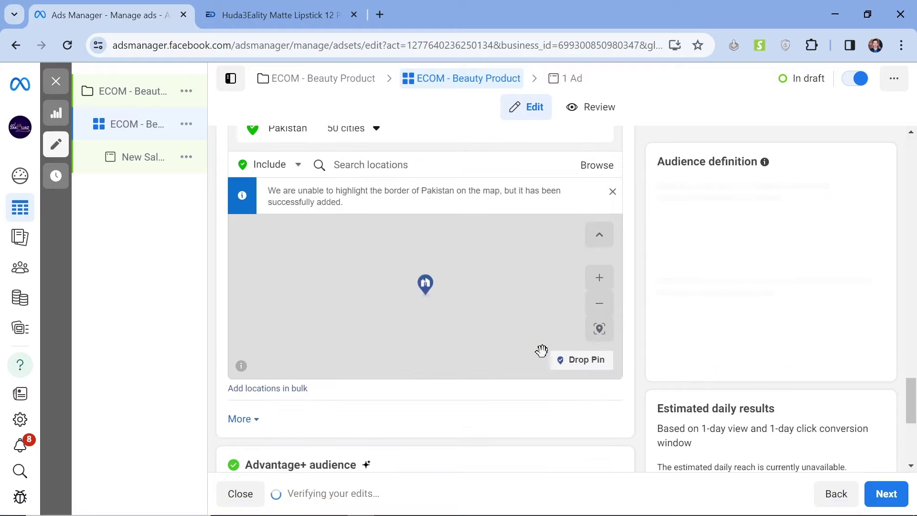
scroll(415, 435, "down", 2)
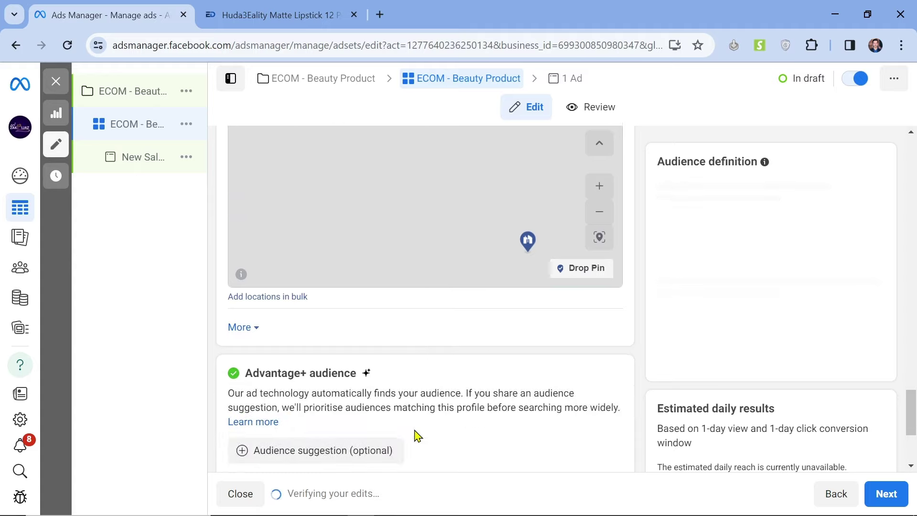
- Expand the additional audience controls and switch the ad set from Advantage+ audience to the original audience
left_click(242, 328)
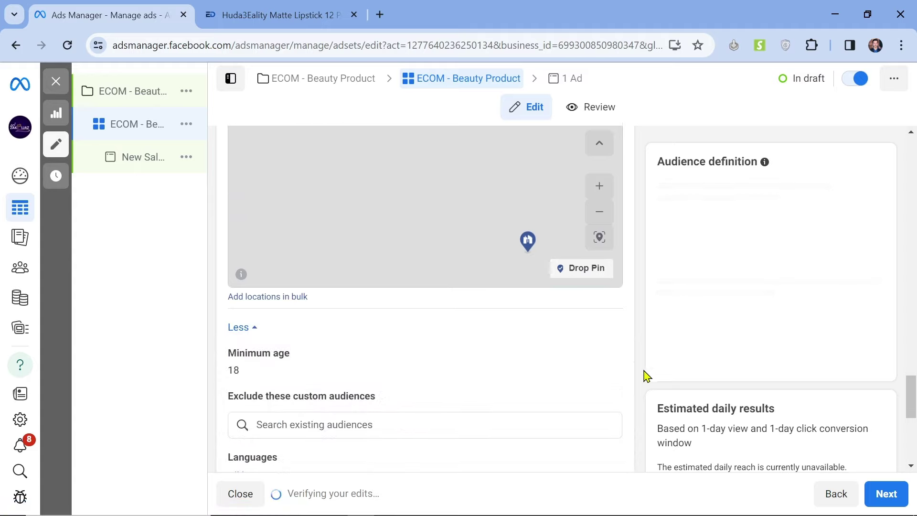
scroll(645, 377, "down", 4)
scroll(647, 377, "down", 2)
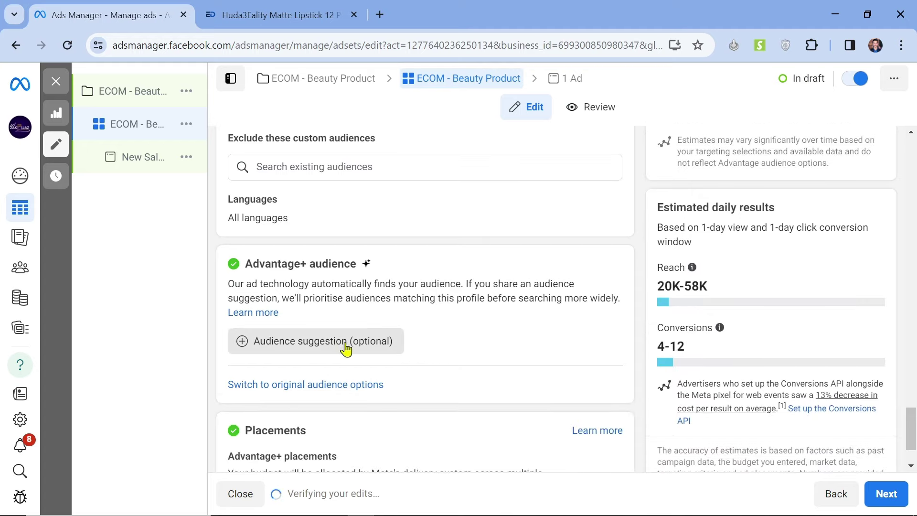
left_click(316, 390)
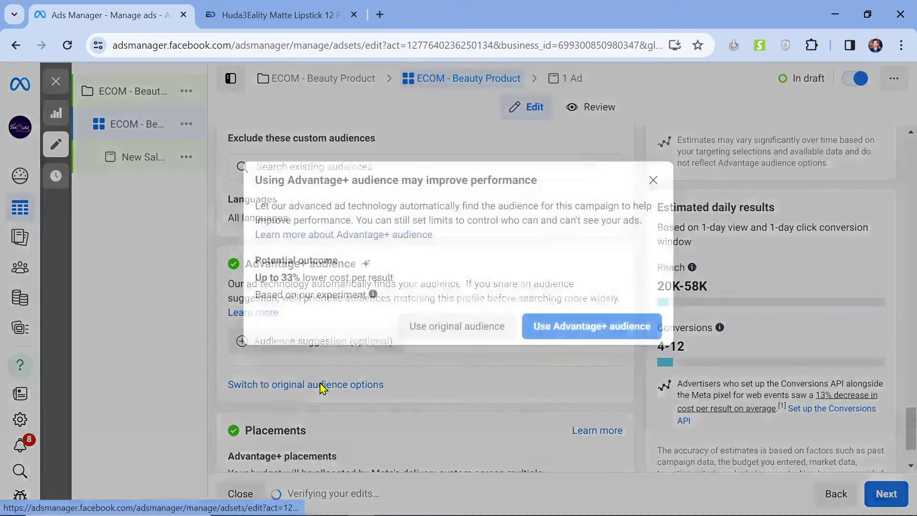
left_click(496, 338)
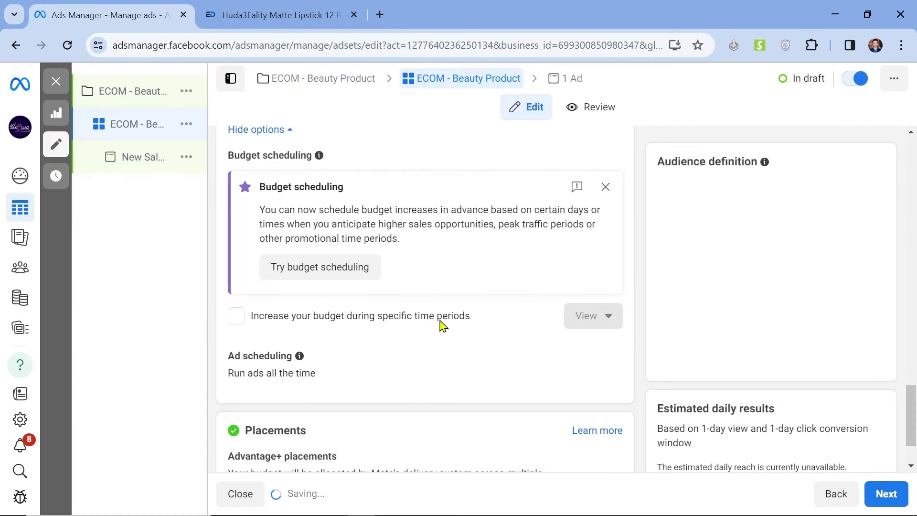
- Set the minimum population size for the included cities in Pakistan to 250,000
scroll(437, 304, "down", 5)
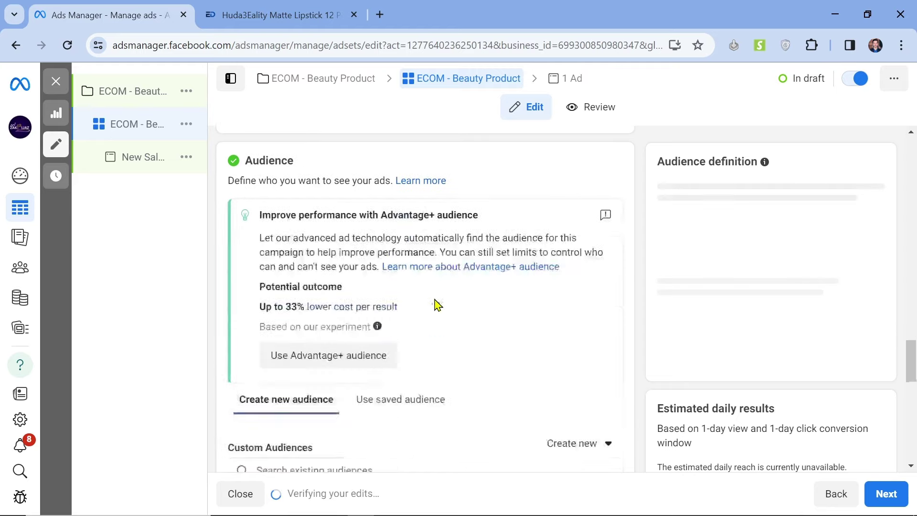
scroll(437, 304, "down", 6)
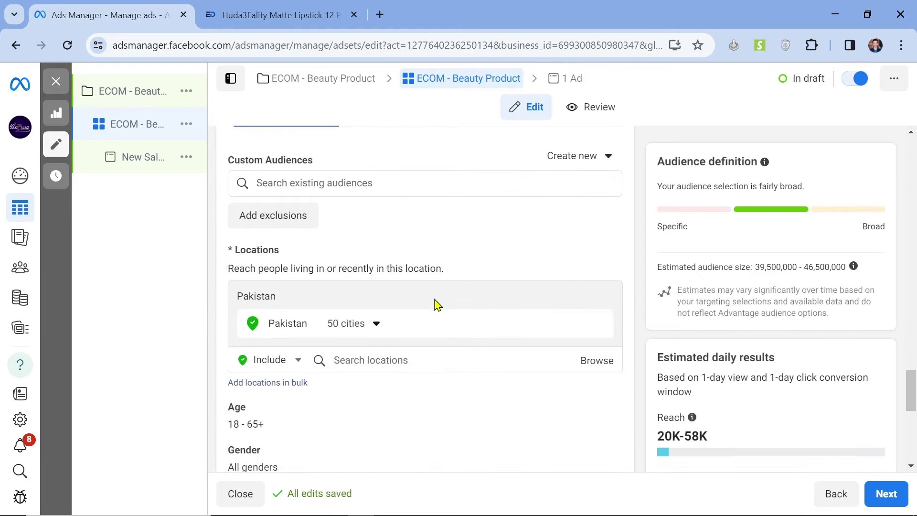
scroll(437, 305, "down", 2)
scroll(389, 276, "down", 2)
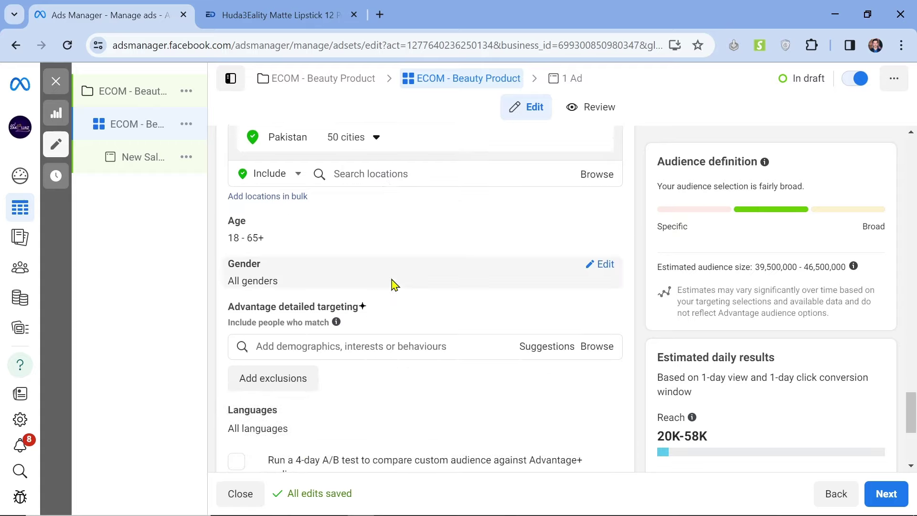
scroll(392, 283, "up", 1)
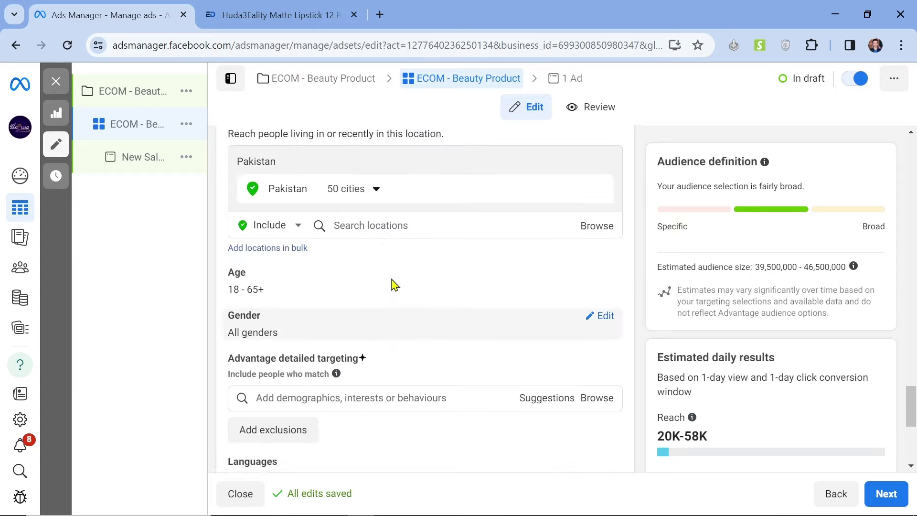
left_click(365, 197)
left_click(400, 246)
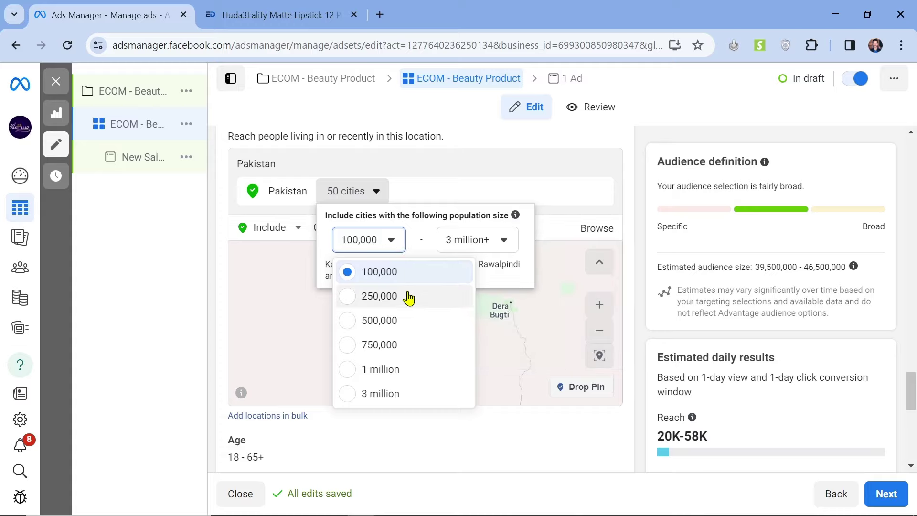
left_click(359, 297)
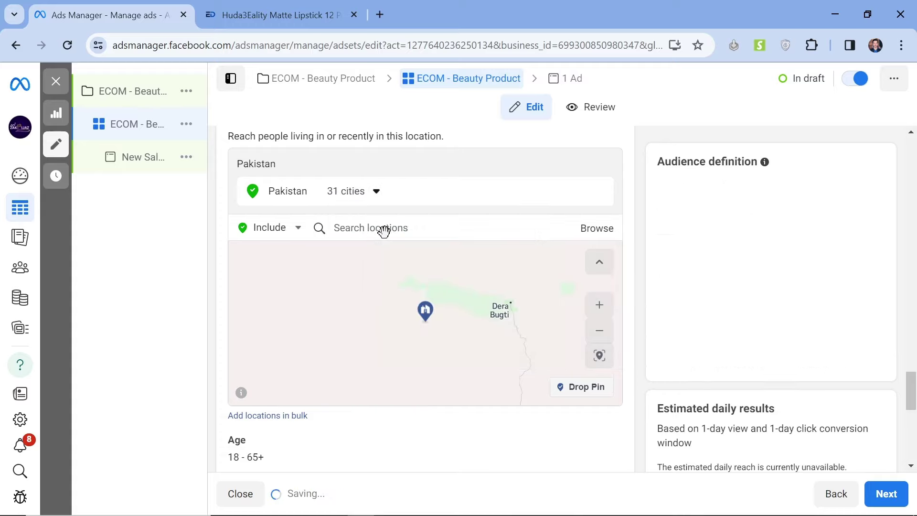
- Set the audience's gender to Women
scroll(382, 461, "down", 5)
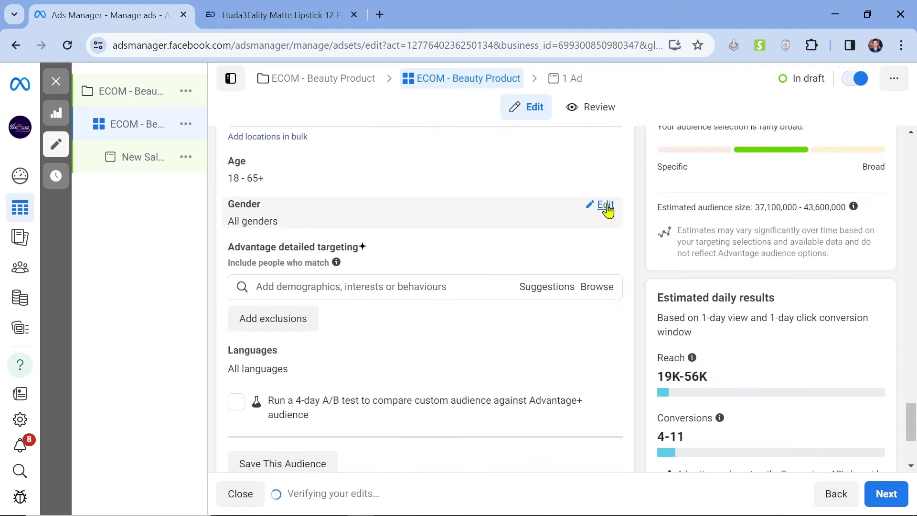
left_click(605, 205)
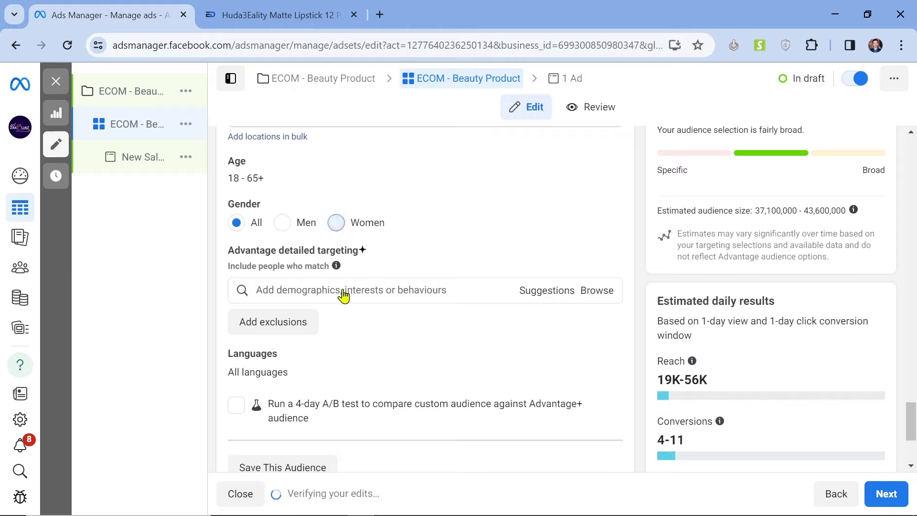
left_click(338, 227)
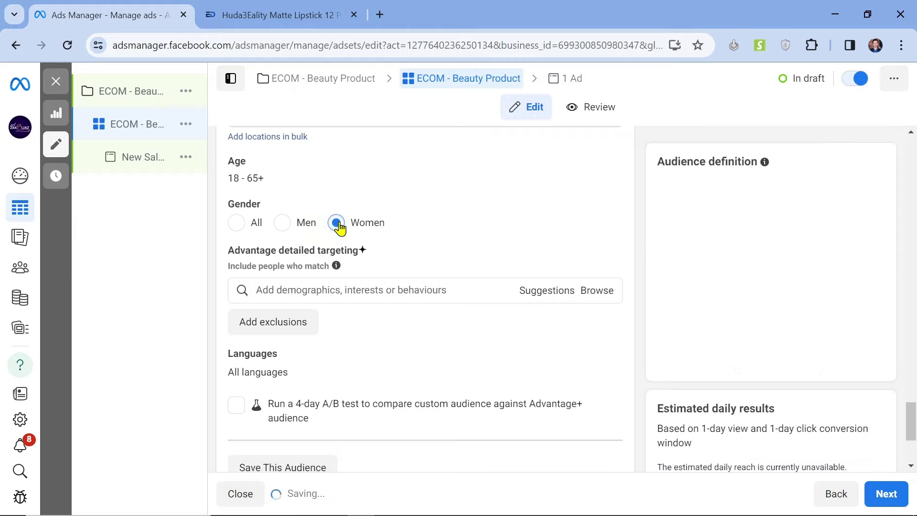
- Search detailed targeting for "LIPSTICK", and add the interests Lipstick (cosmetics) and Cosmetics (personal care)
left_click(323, 291)
type("LIPSTICK")
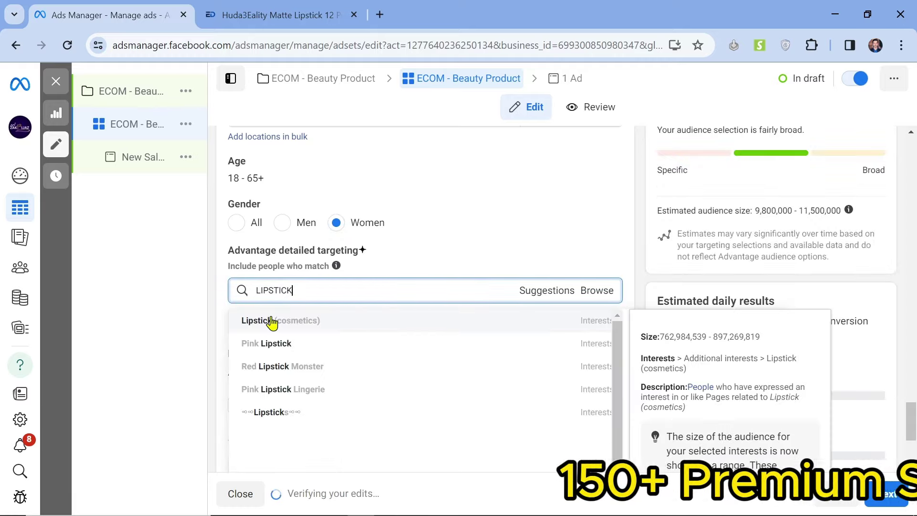
left_click(314, 322)
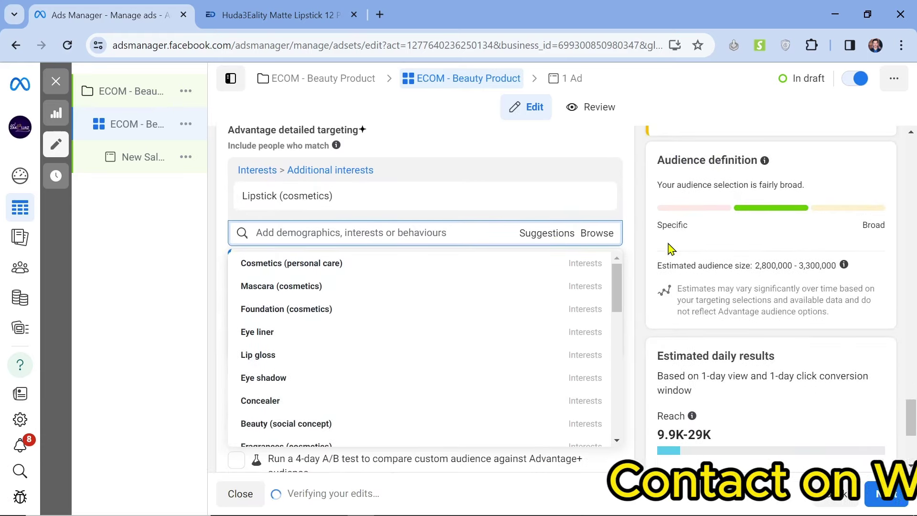
scroll(290, 368, "down", 10)
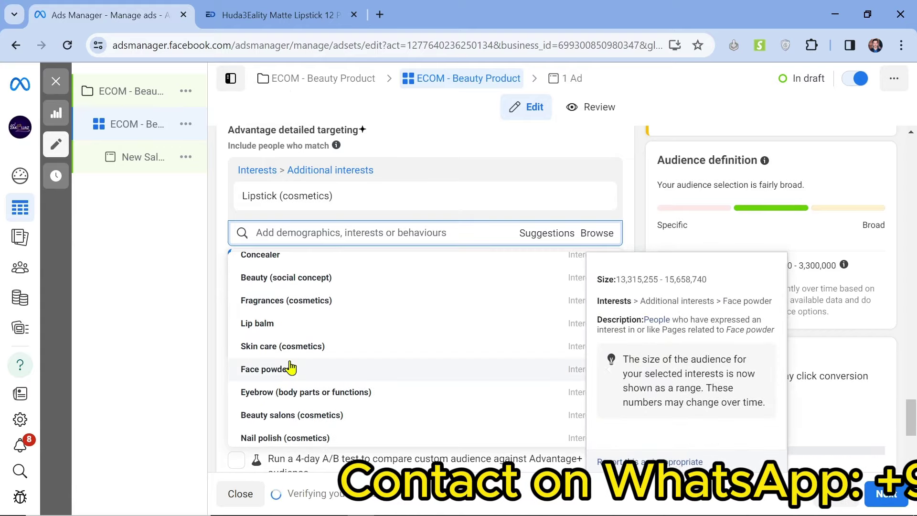
scroll(291, 367, "up", 15)
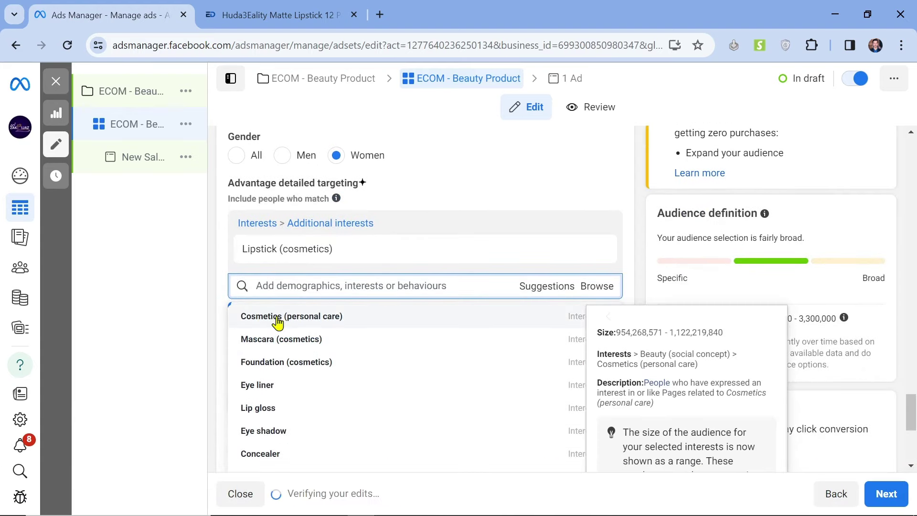
left_click(278, 319)
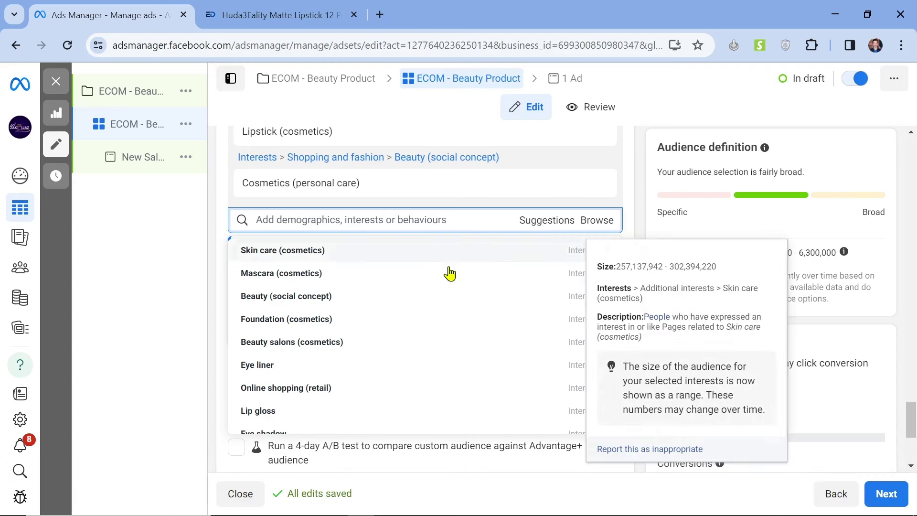
- Add the suggested interests Skin care (cosmetics) and Beautiful Skin (band) to the detailed targeting
scroll(456, 277, "up", 2)
scroll(667, 239, "down", 4)
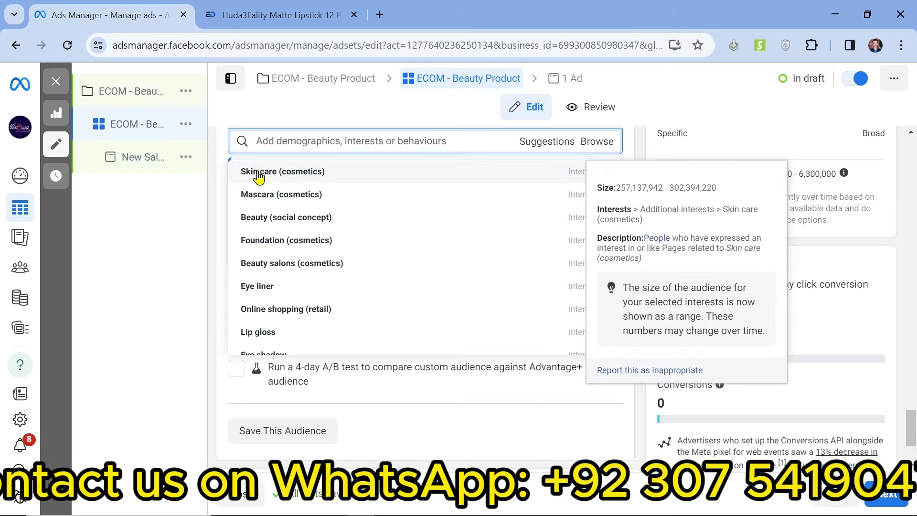
left_click(259, 174)
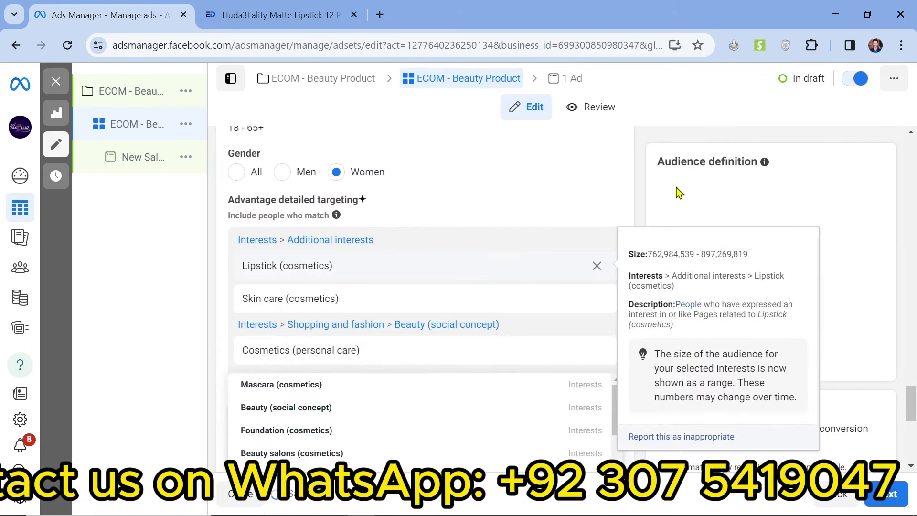
scroll(556, 296, "down", 3)
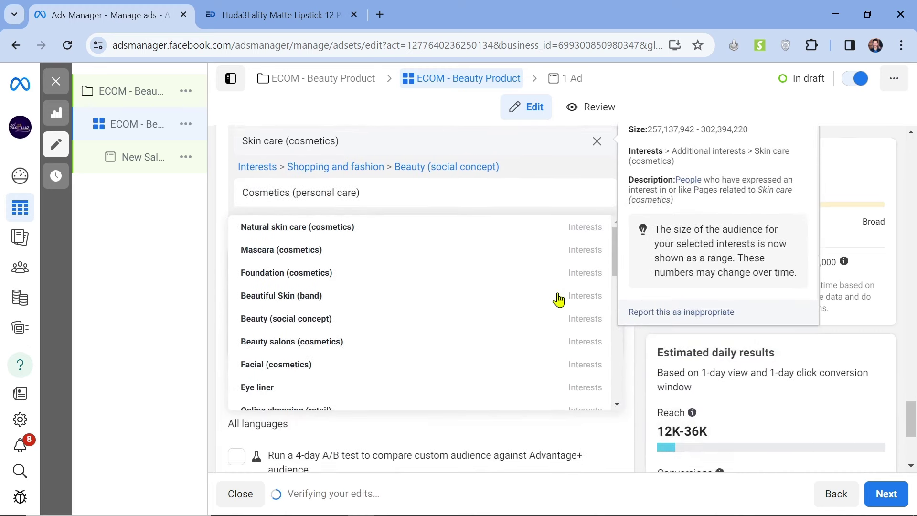
mouse_move(343, 345)
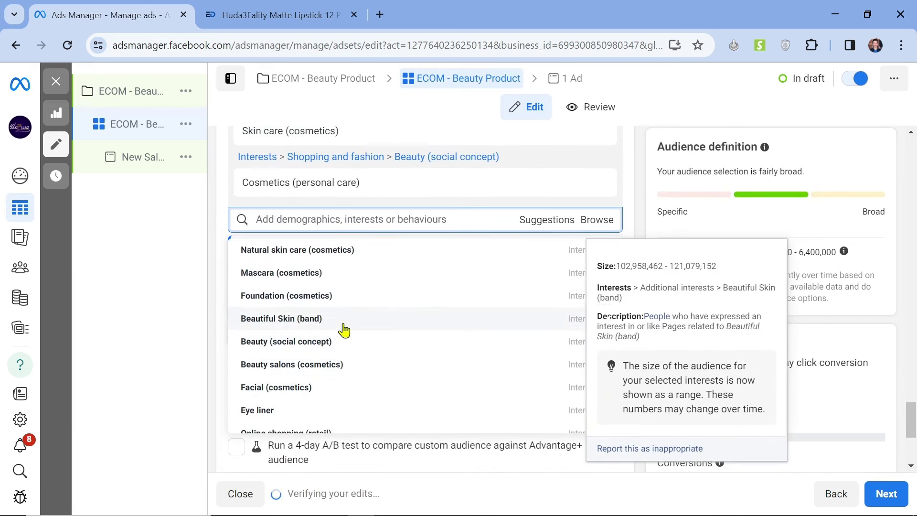
scroll(319, 377, "up", 5)
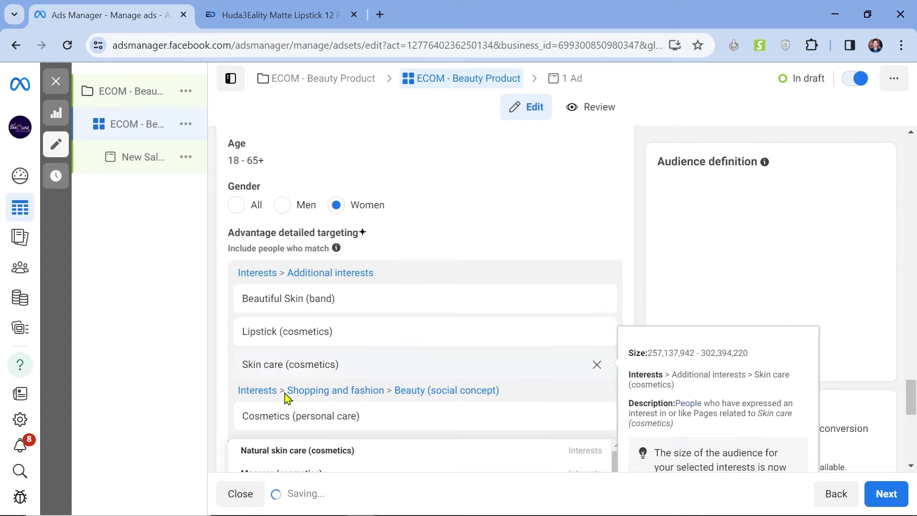
left_click(610, 320)
- Add the suggested interest Beauty Brands (cosmetics) to the detailed targeting
scroll(621, 321, "down", 4)
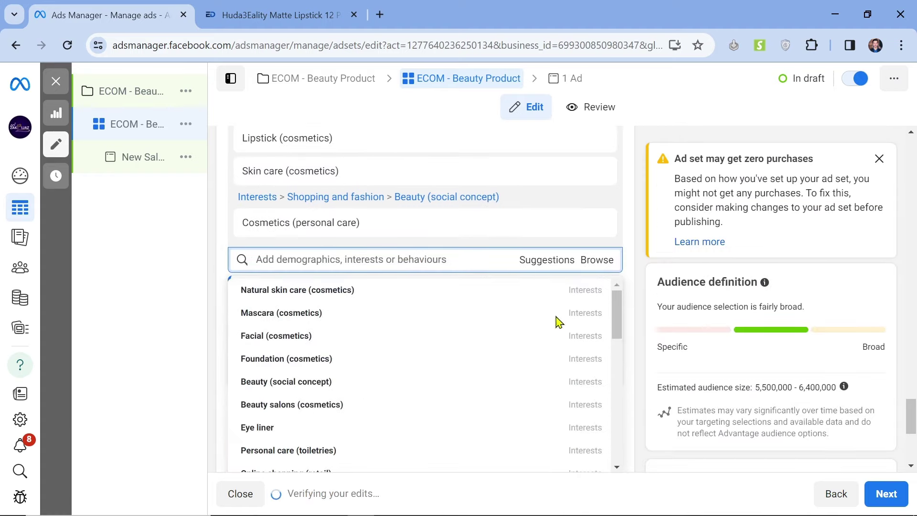
scroll(311, 380, "down", 2)
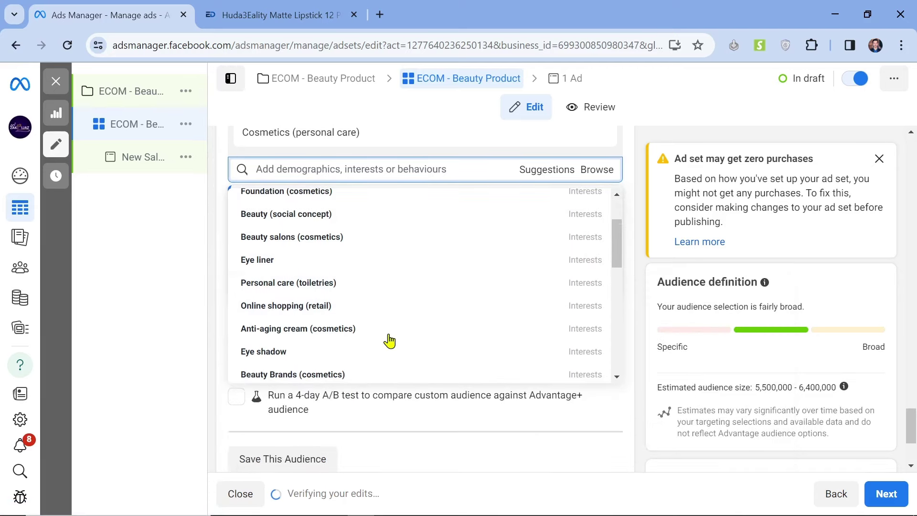
mouse_move(276, 384)
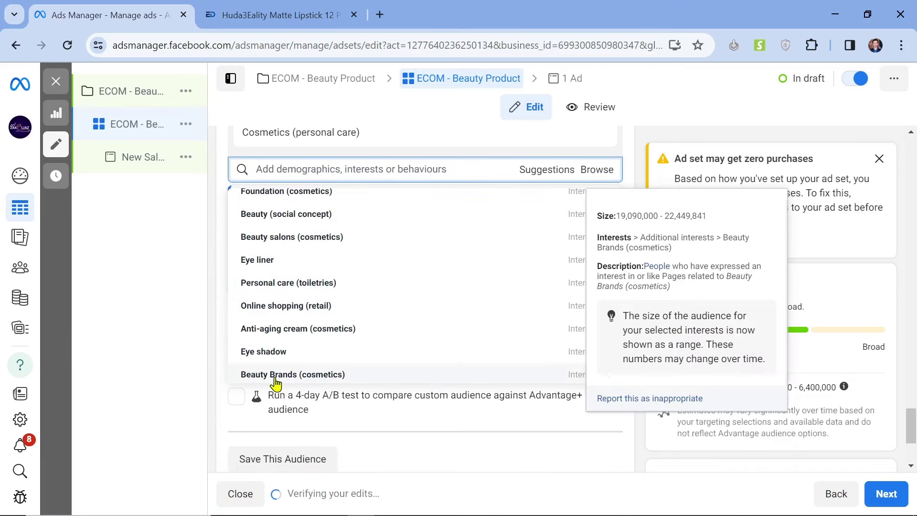
left_click(275, 376)
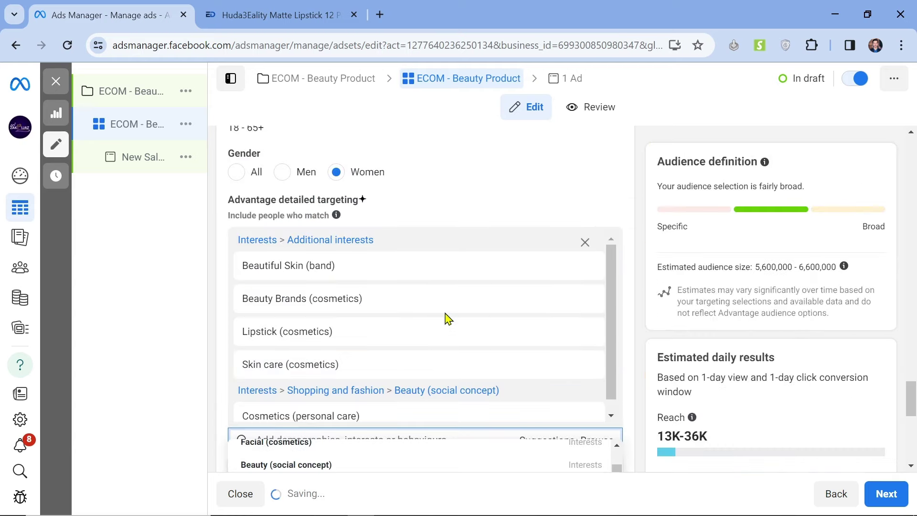
- Browse the detailed targeting categories and expand Demographics > Education > Education level
mouse_move(449, 319)
scroll(780, 160, "down", 5)
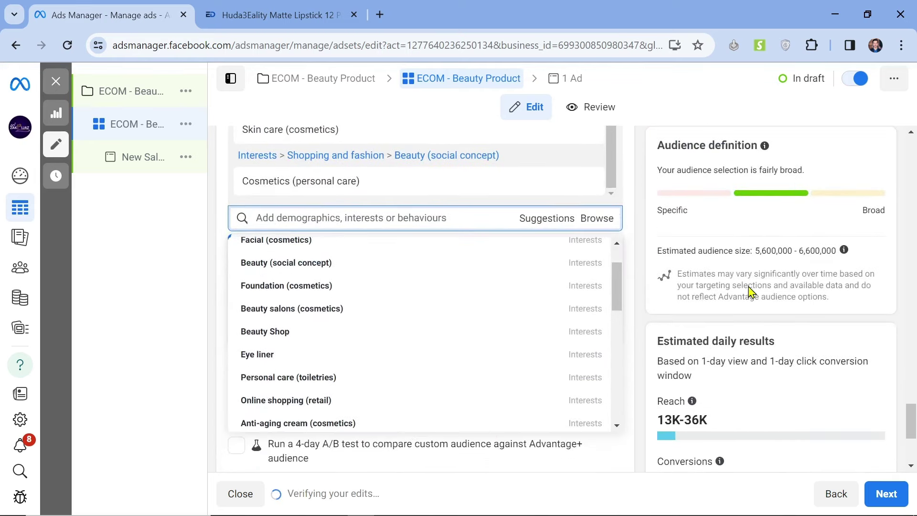
mouse_move(384, 343)
scroll(384, 343, "up", 4)
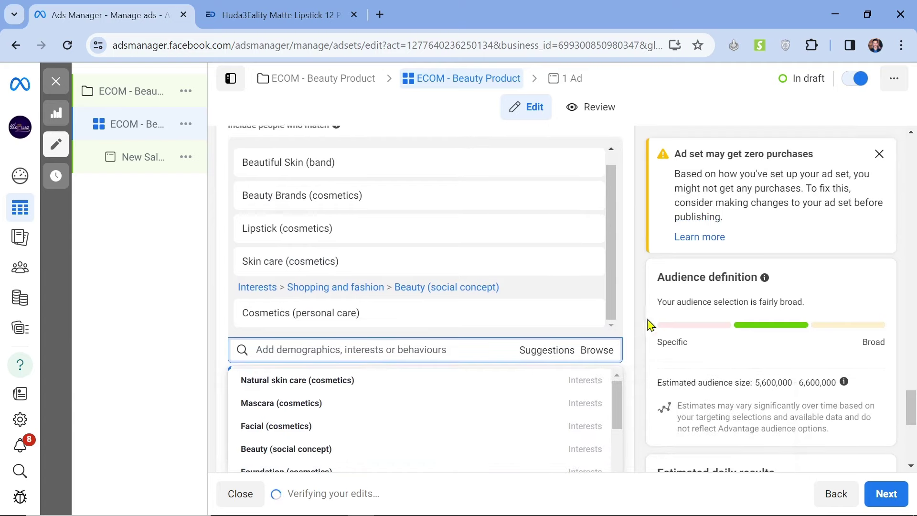
left_click(605, 354)
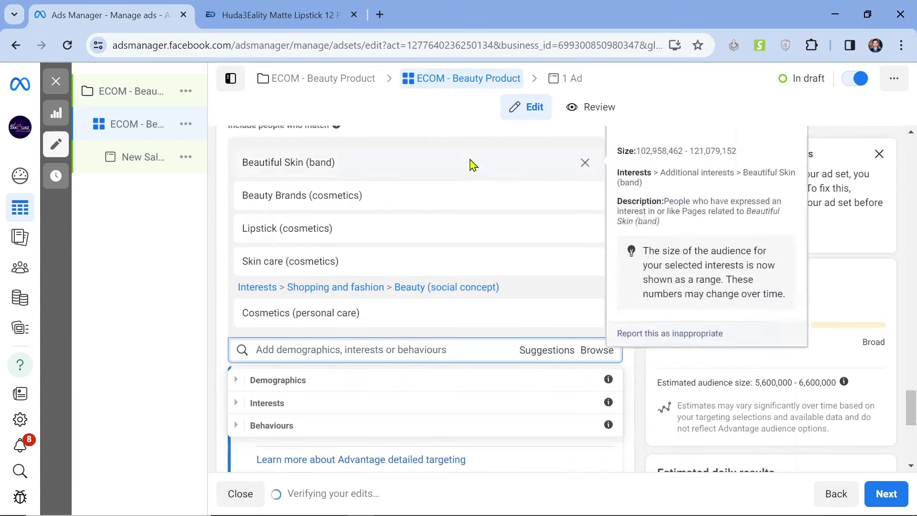
mouse_move(549, 262)
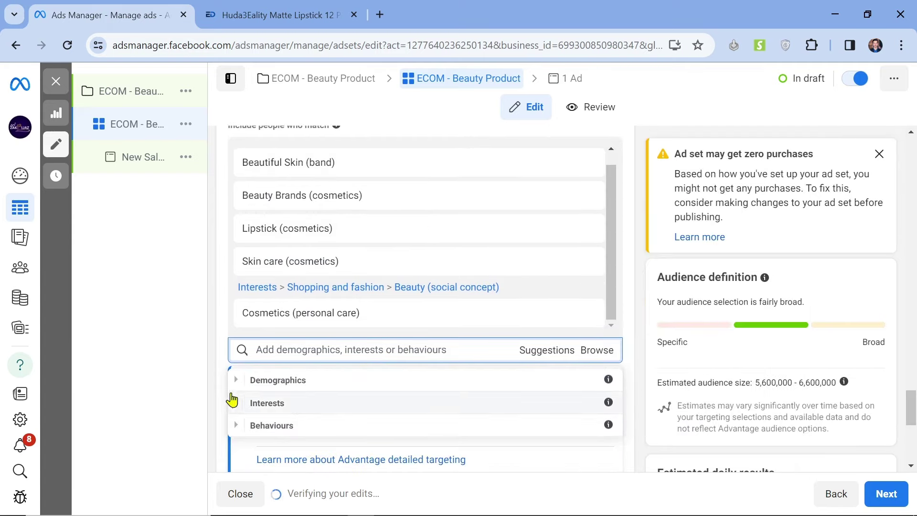
left_click(237, 385)
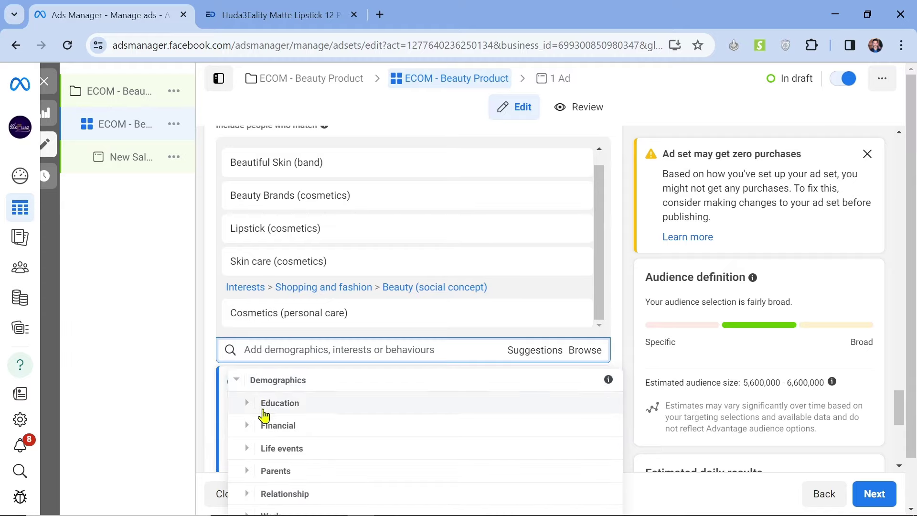
left_click(247, 405)
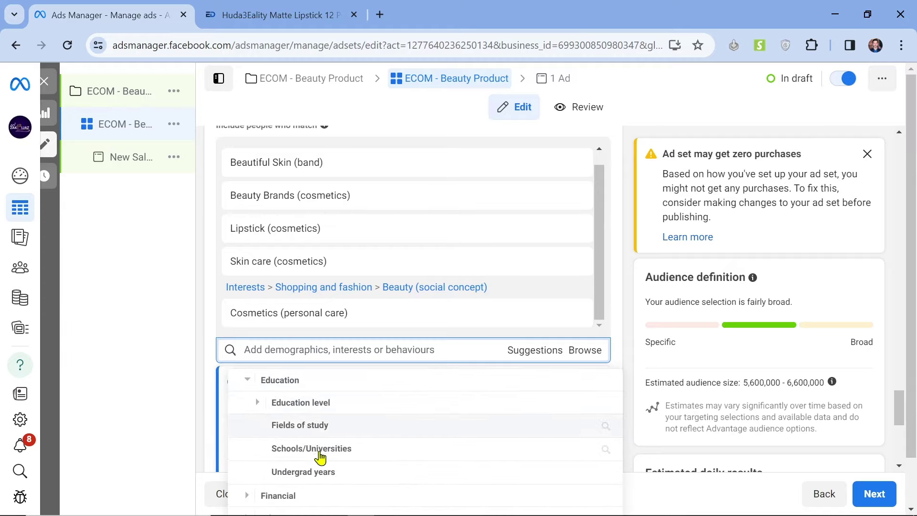
left_click(261, 404)
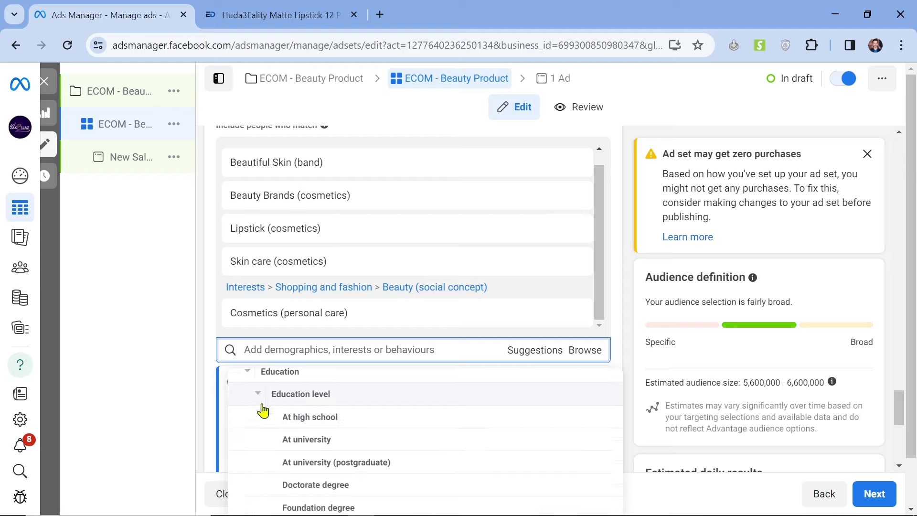
scroll(705, 378, "down", 2)
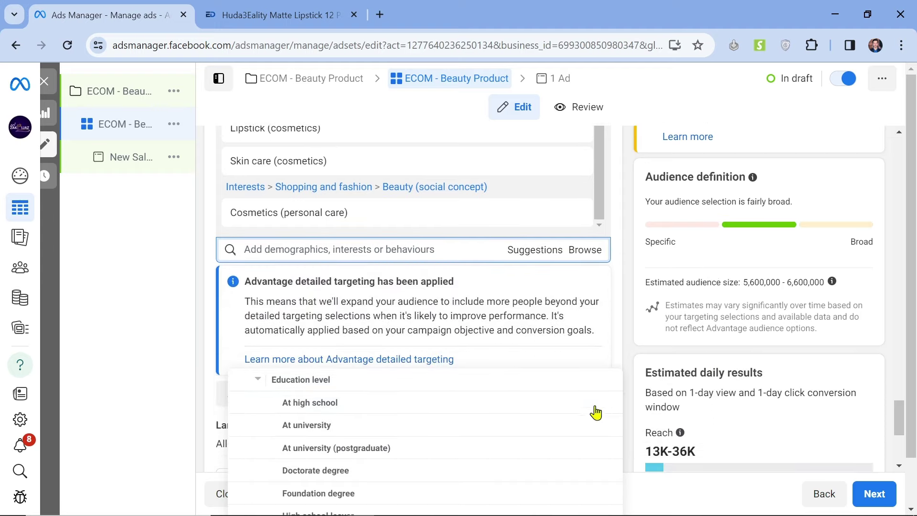
mouse_move(381, 439)
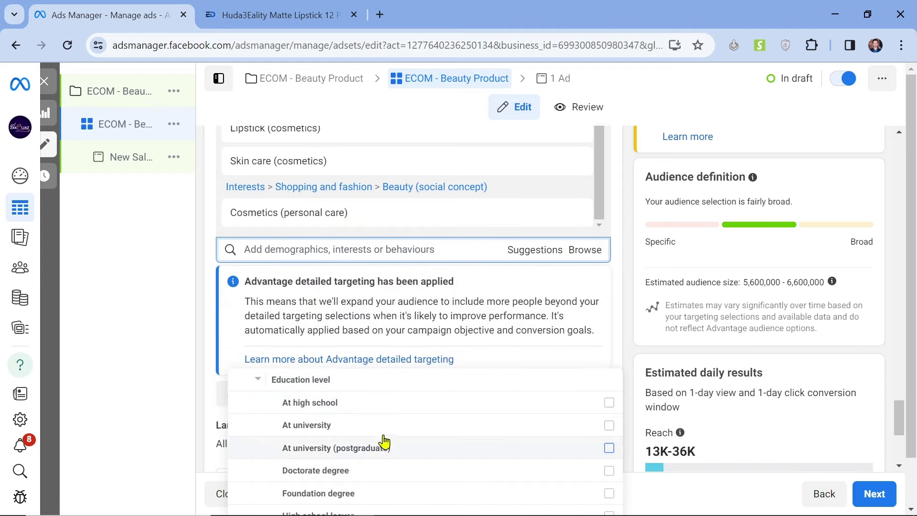
- Add the education levels At university, Doctorate degree, Master's degree and Professional degree to the detailed targeting
left_click(609, 426)
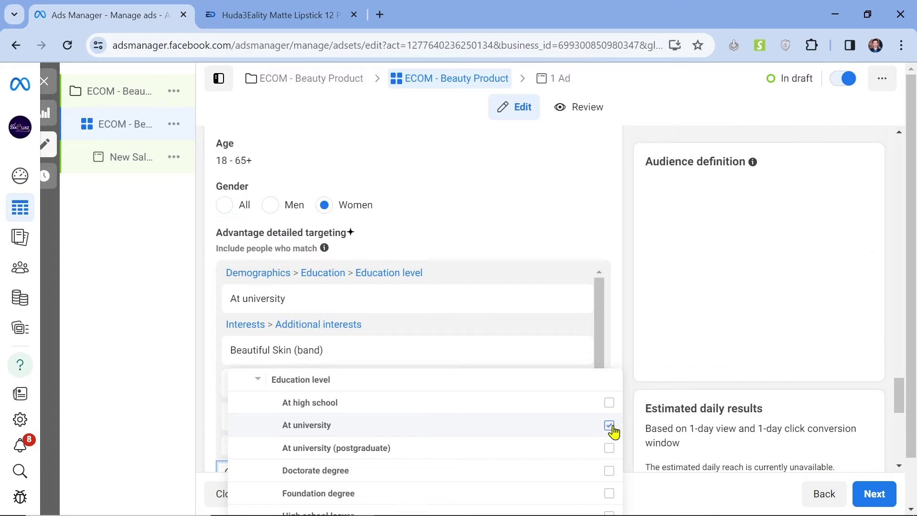
left_click(610, 426)
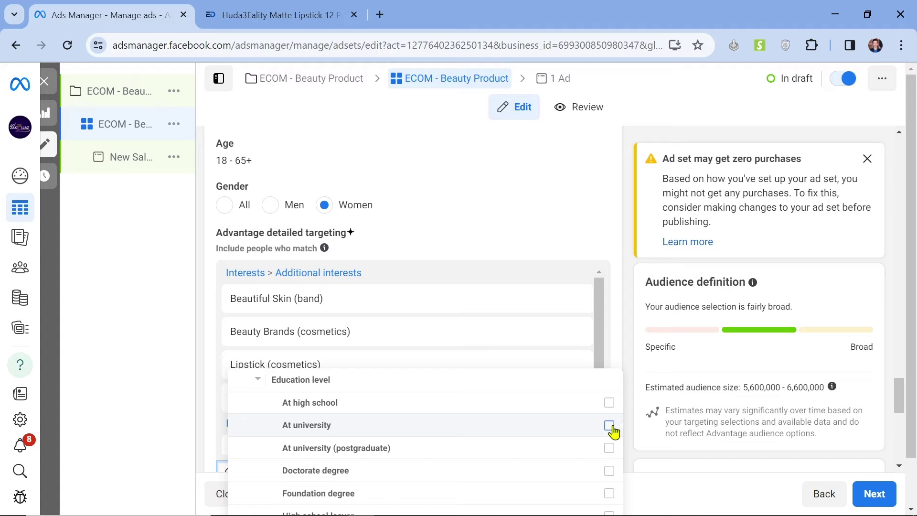
left_click(610, 425)
mouse_move(520, 452)
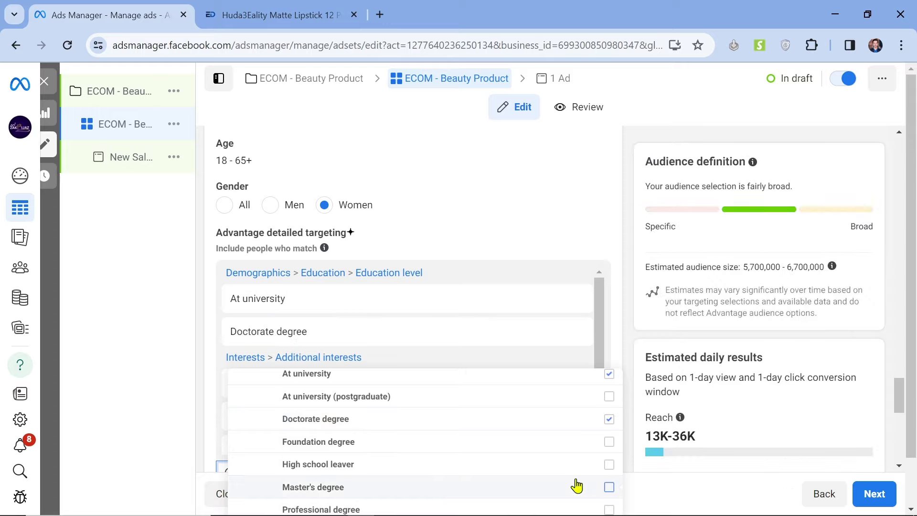
left_click(576, 486)
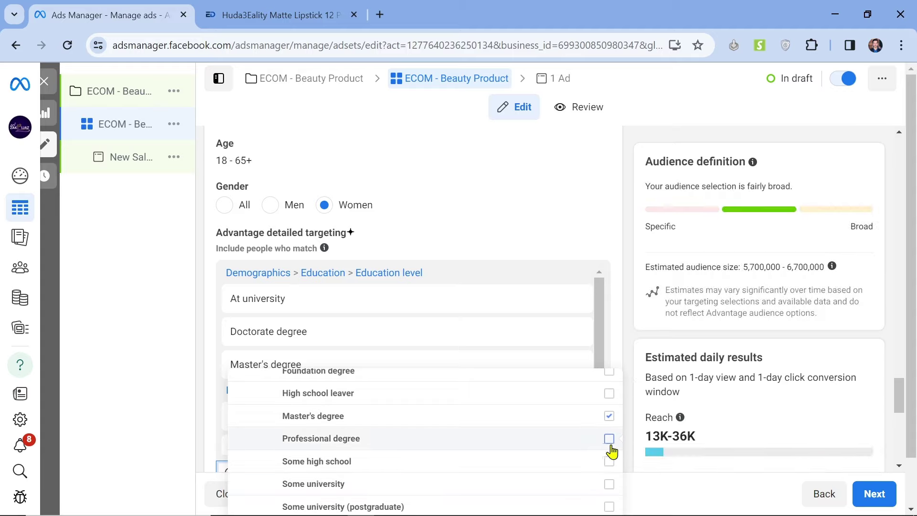
left_click(608, 440)
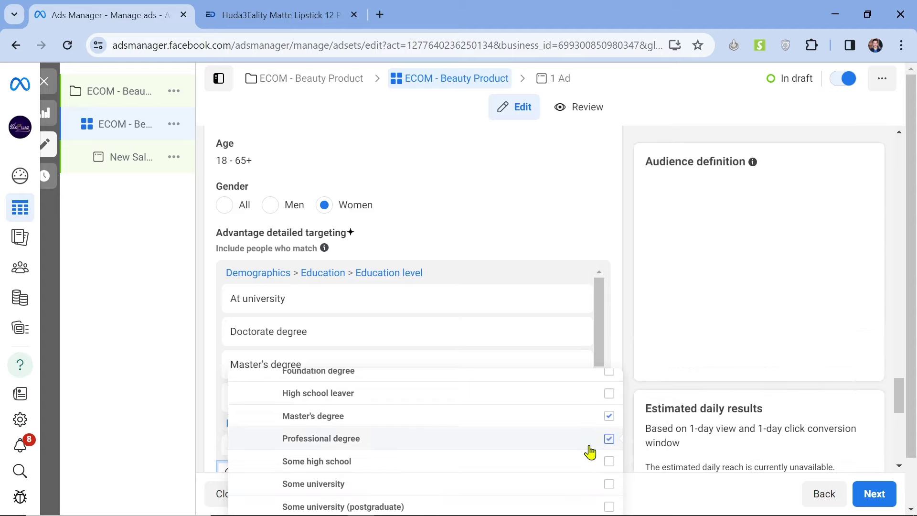
- Examine the relationship status options in the Demographics targeting categories
scroll(541, 437, "down", 3)
scroll(541, 439, "down", 2)
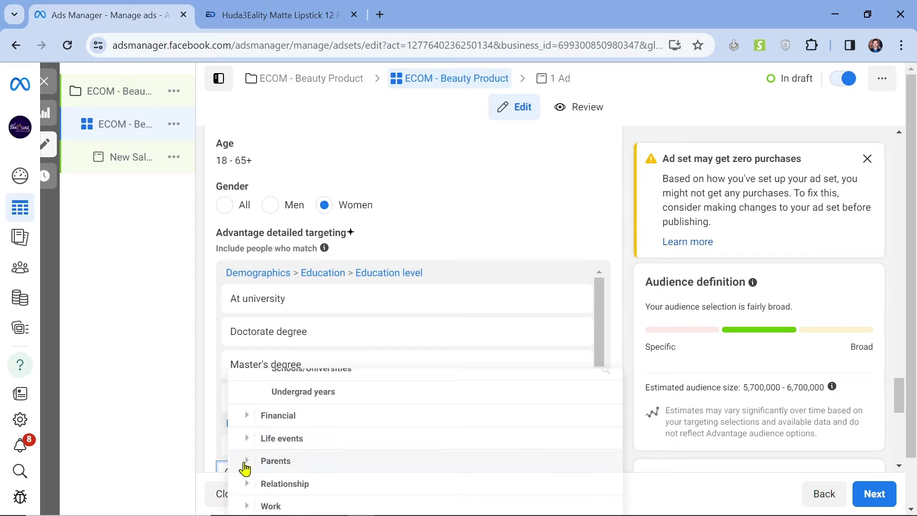
left_click(247, 484)
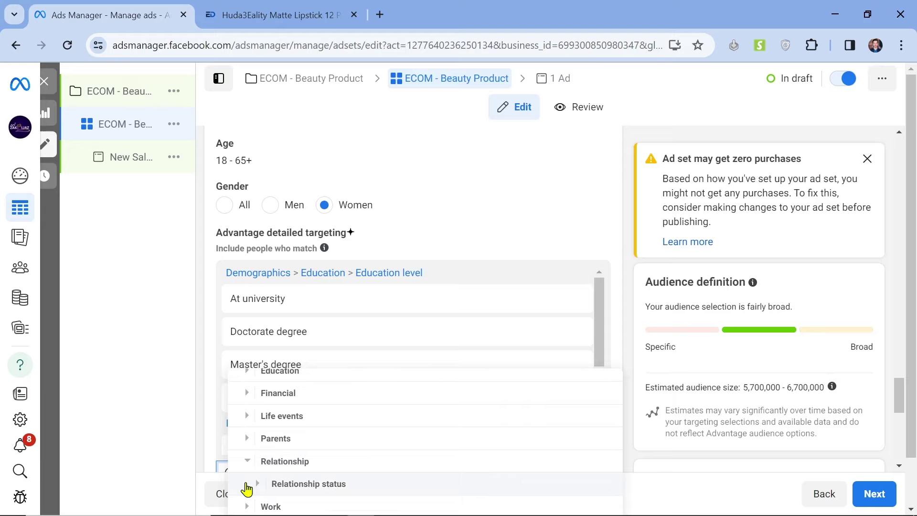
left_click(257, 484)
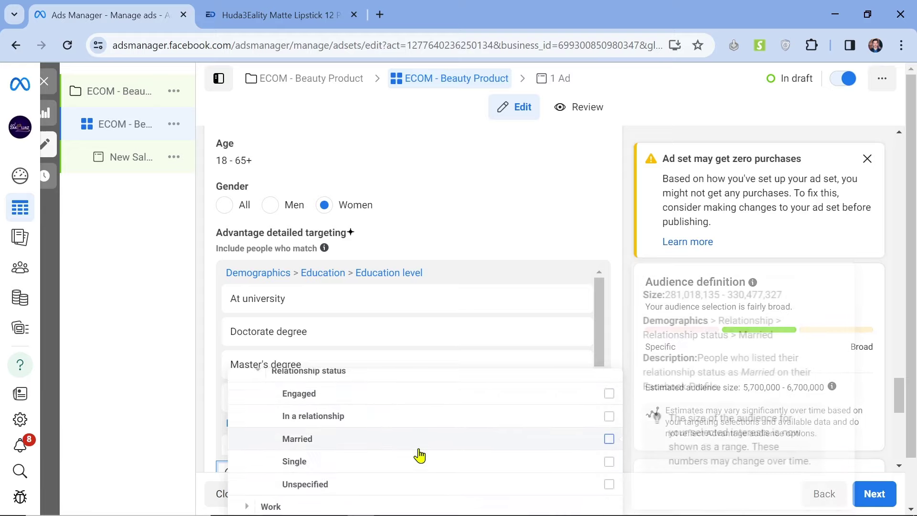
- Add the work industries Healthcare and medical services and IT and technical services to the detailed targeting
left_click(248, 506)
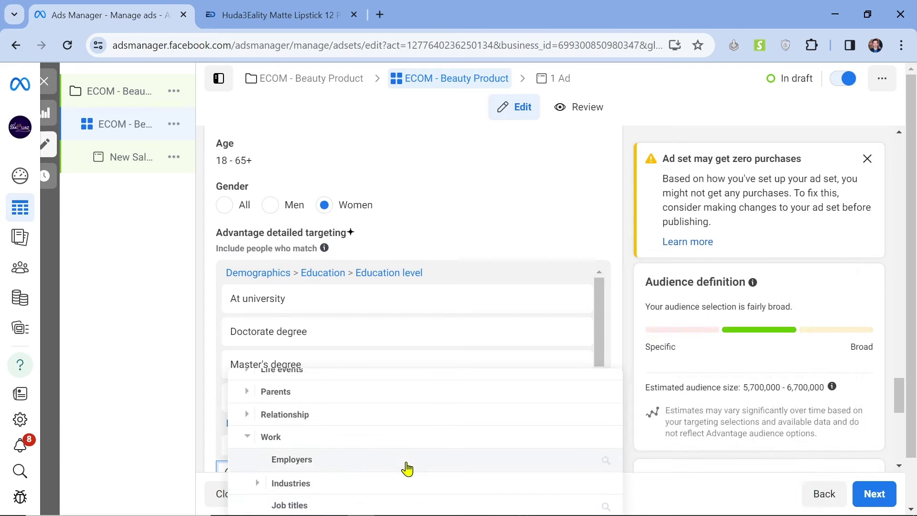
scroll(406, 469, "down", 3)
scroll(407, 469, "down", 1)
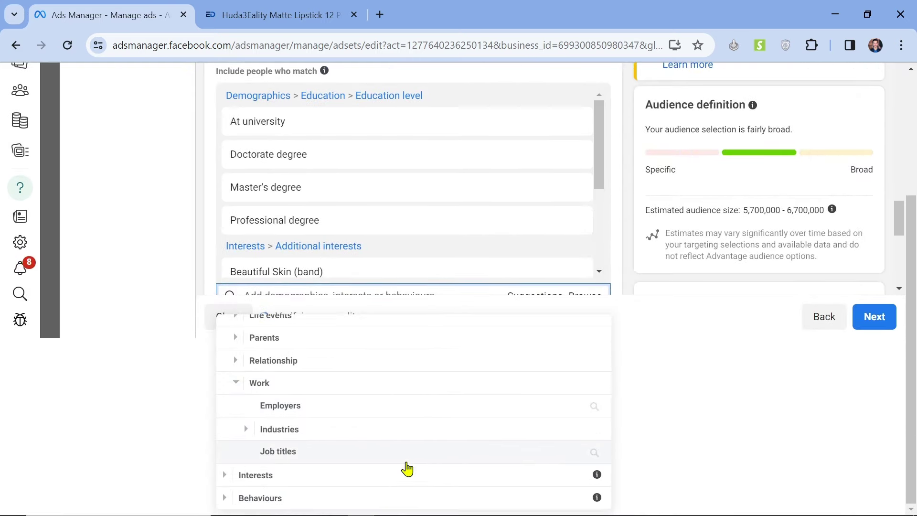
left_click(248, 434)
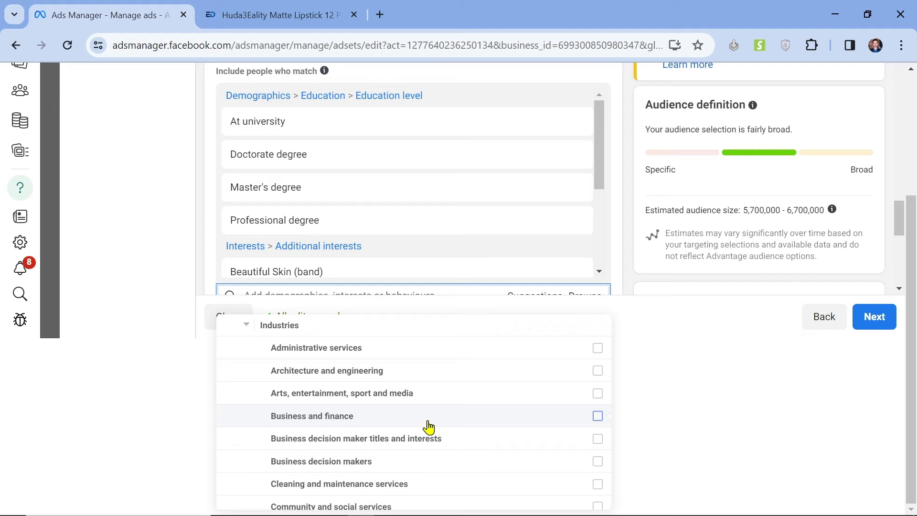
mouse_move(429, 426)
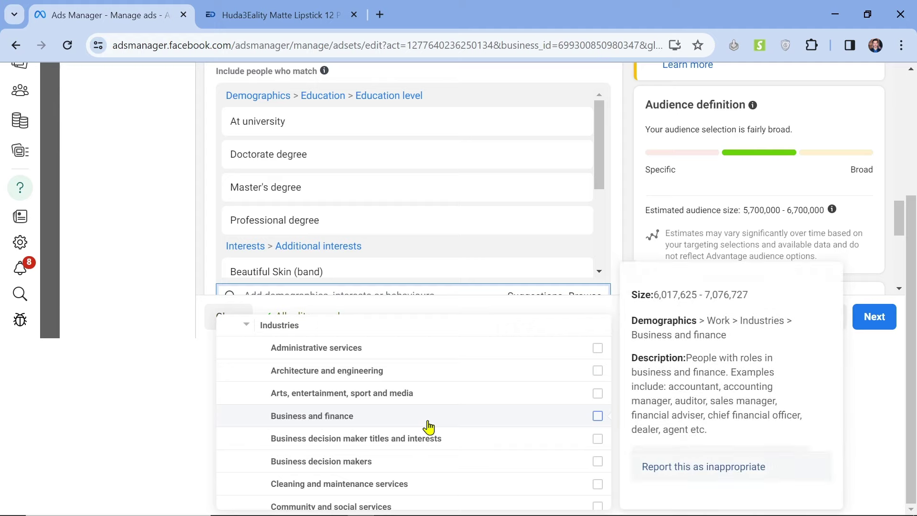
scroll(567, 401, "down", 3)
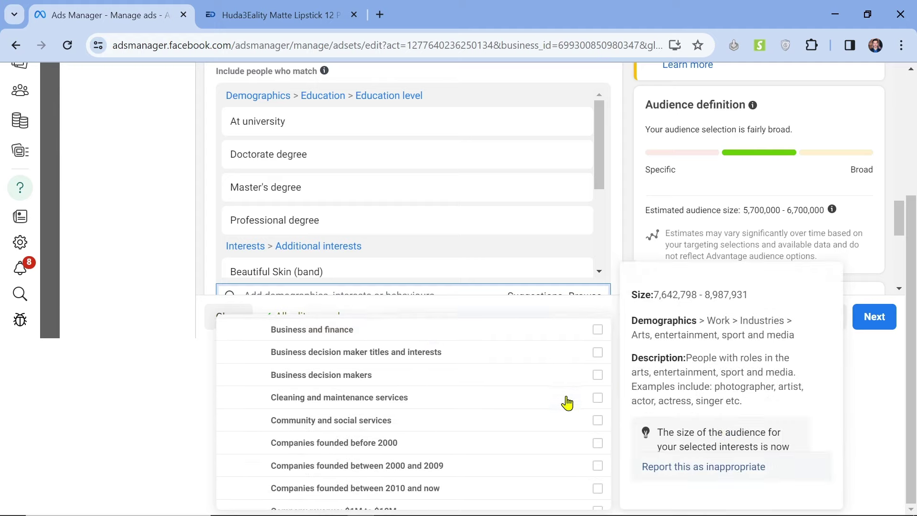
scroll(567, 402, "down", 7)
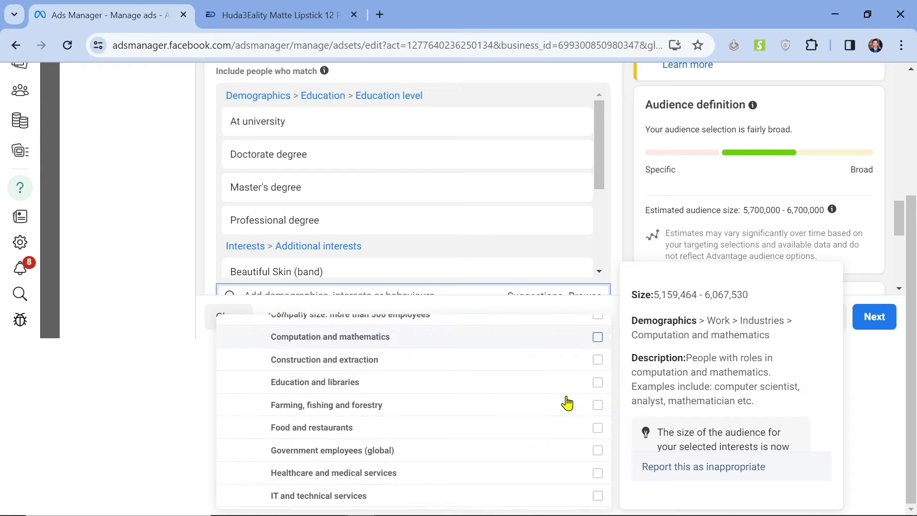
scroll(567, 403, "down", 1)
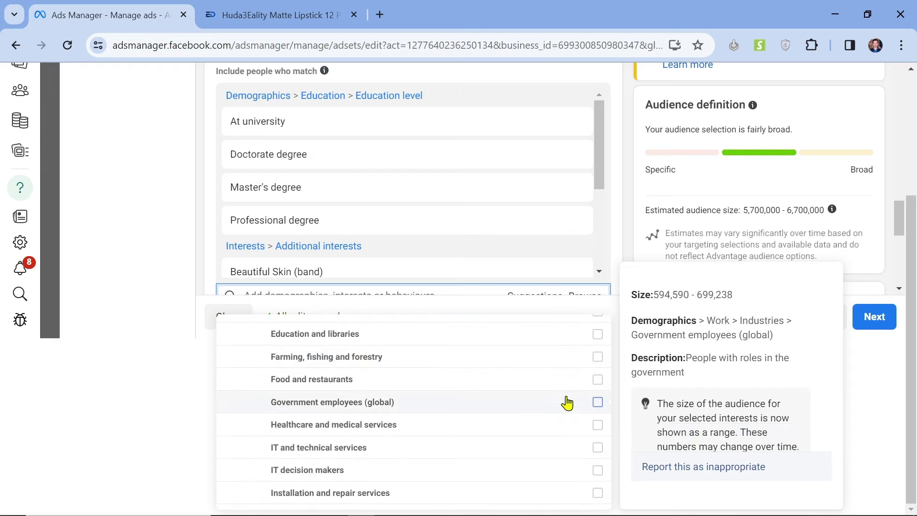
left_click(598, 449)
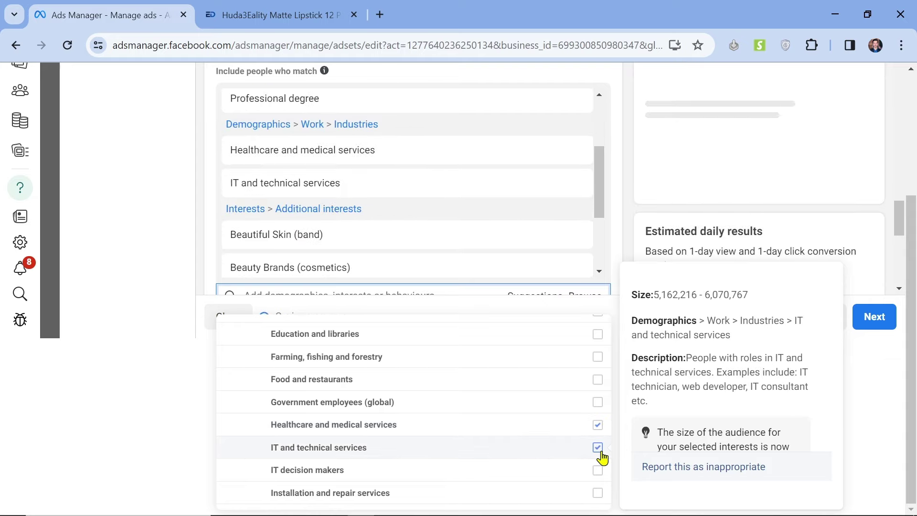
- Look through the remaining work industries and the Interests categories available for detailed targeting
scroll(528, 450, "down", 4)
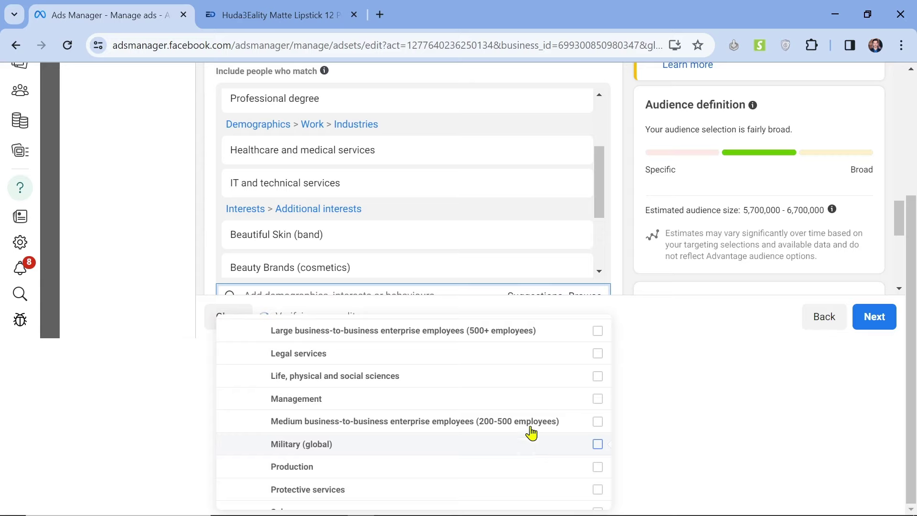
scroll(425, 433, "down", 1)
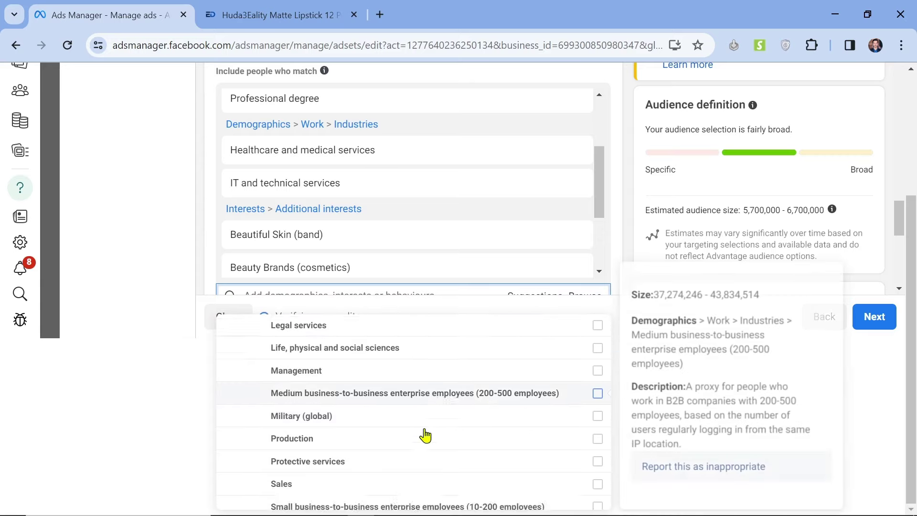
scroll(425, 434, "down", 3)
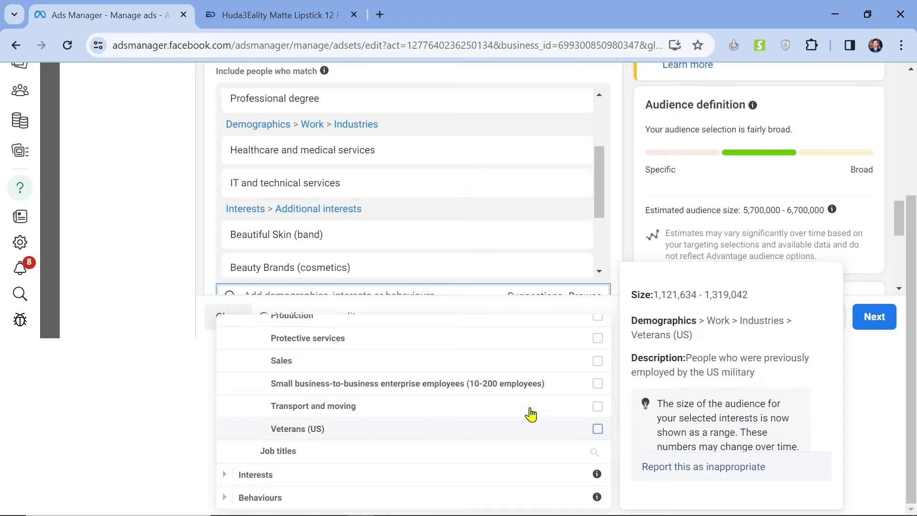
left_click(224, 475)
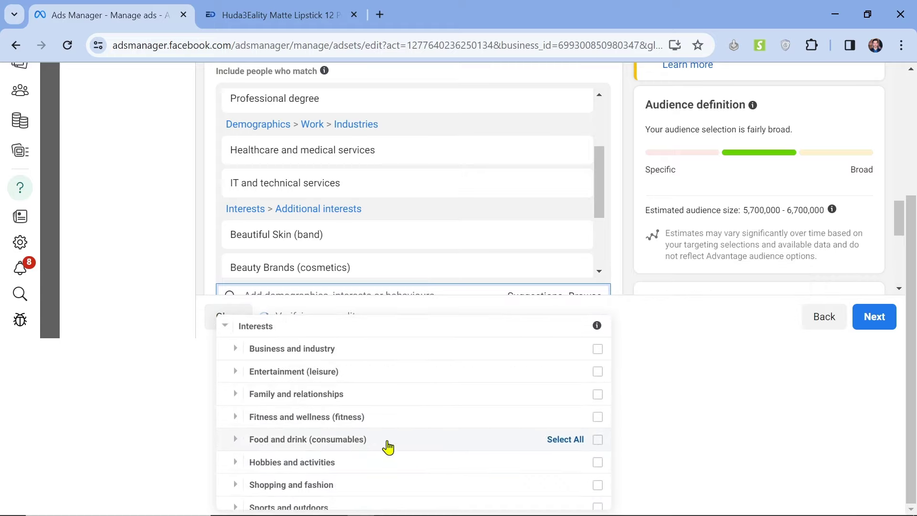
scroll(388, 447, "down", 2)
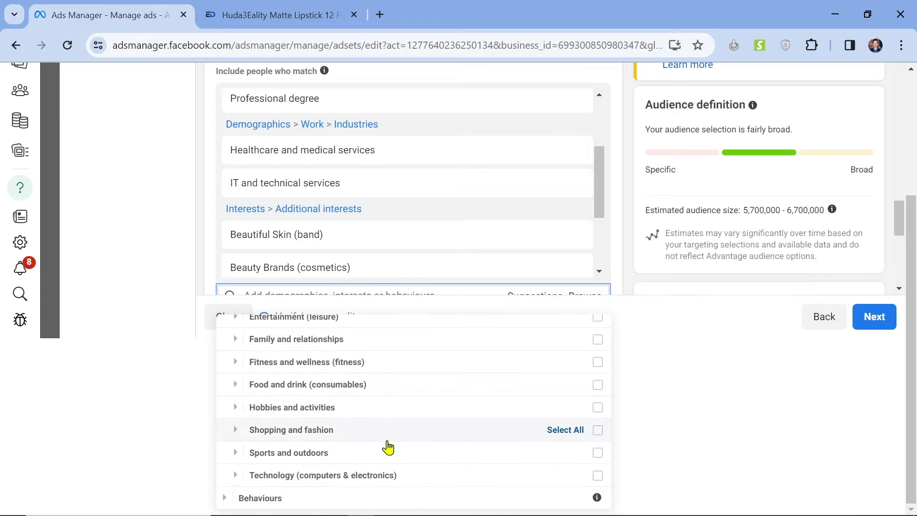
scroll(388, 447, "up", 2)
scroll(400, 396, "down", 2)
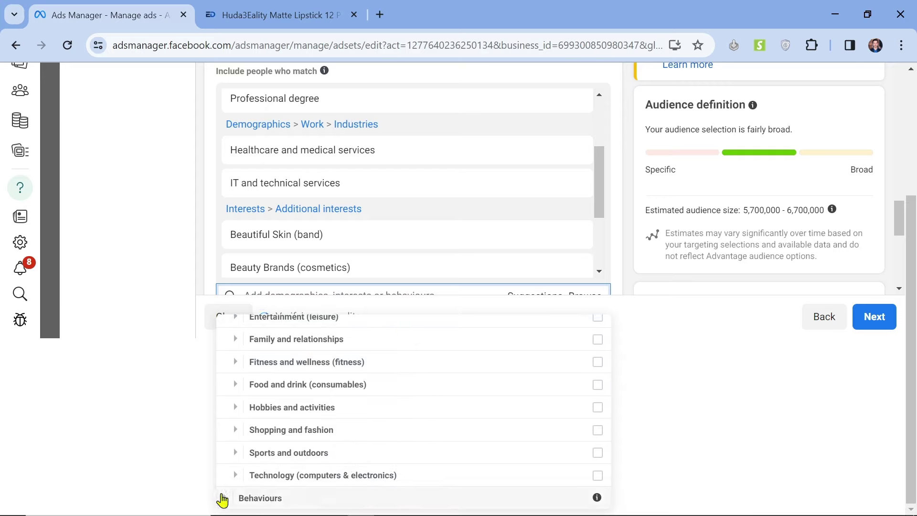
- Add the behaviour Anniversary (within 61-90 days) to the detailed targeting
left_click(226, 499)
scroll(380, 446, "down", 3)
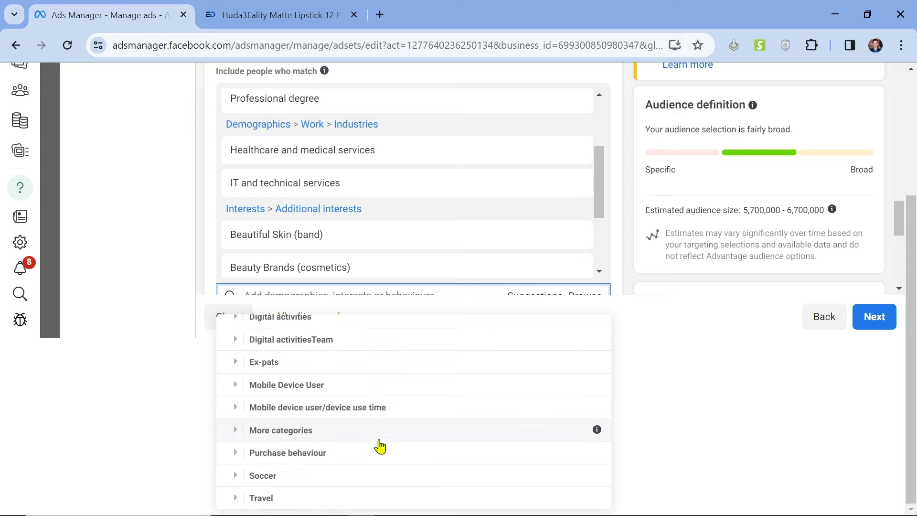
scroll(380, 447, "up", 4)
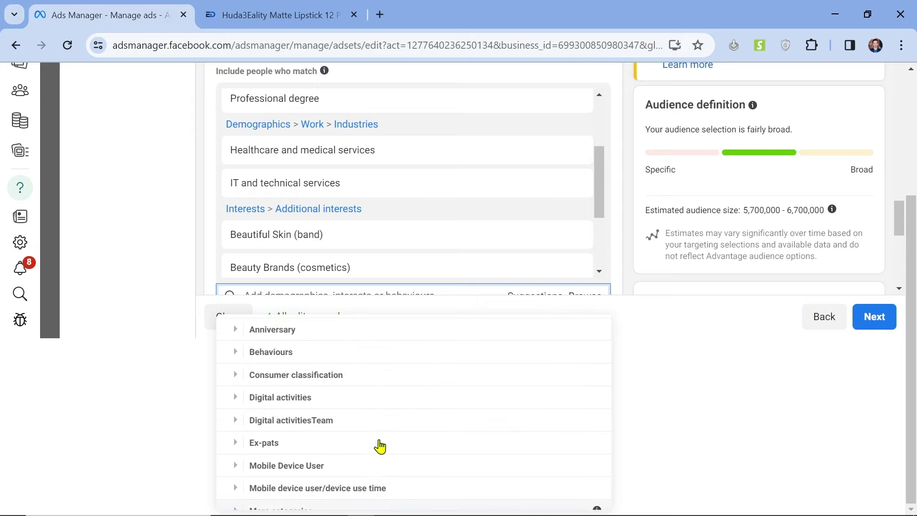
scroll(380, 447, "down", 1)
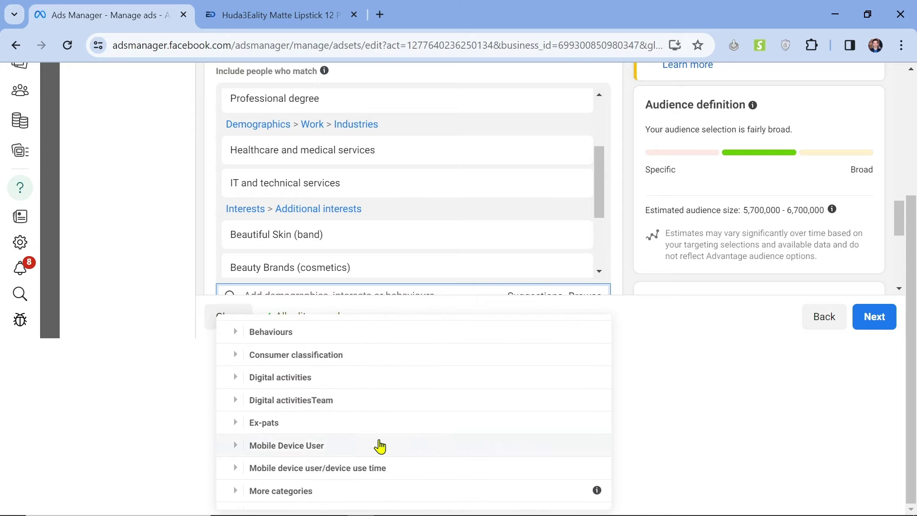
scroll(380, 447, "up", 3)
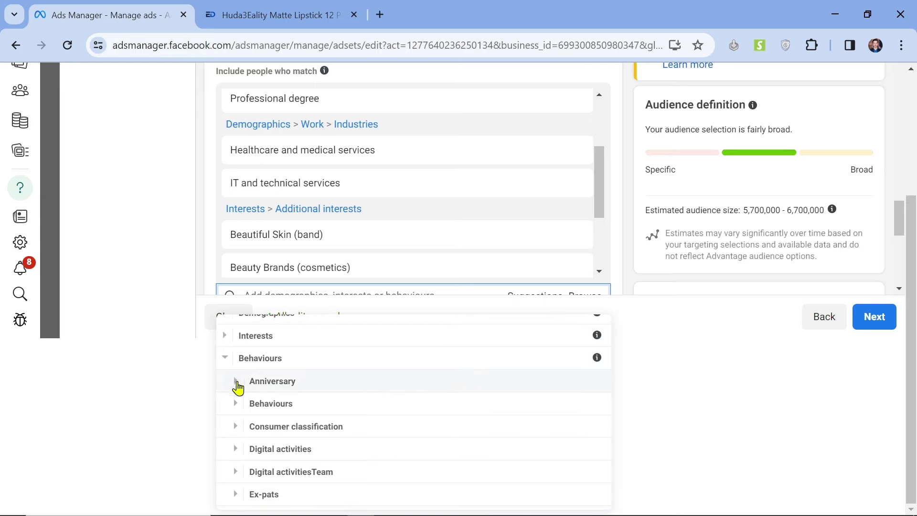
left_click(236, 382)
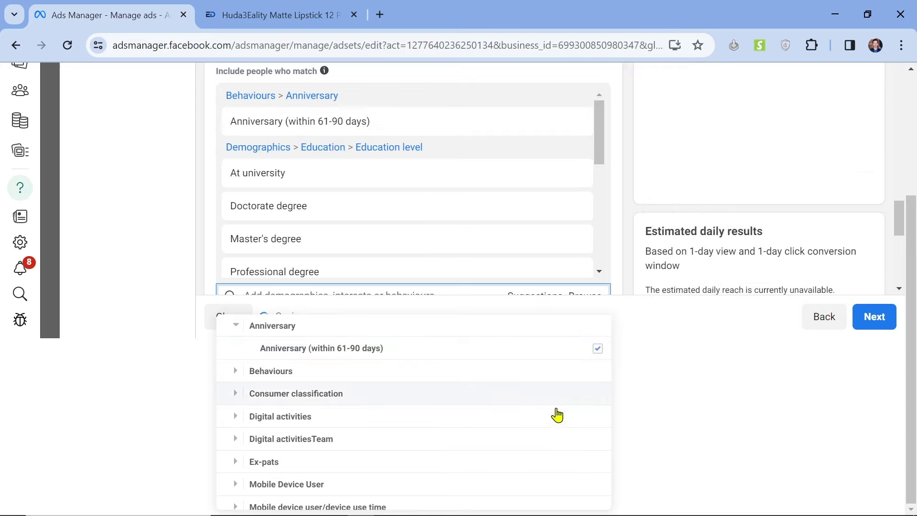
- Look through the remaining Behaviours categories, including the Digital activities options, and close the targeting list
left_click(236, 377)
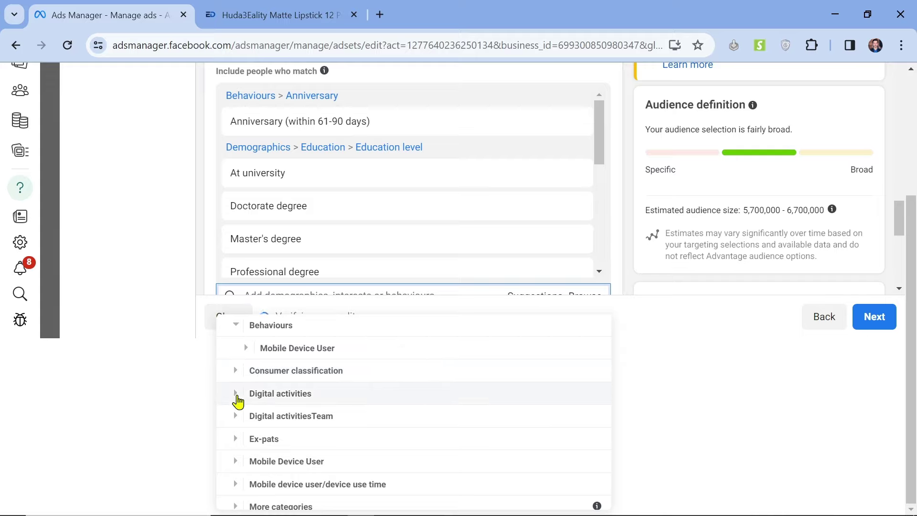
left_click(237, 393)
scroll(404, 447, "down", 3)
scroll(405, 448, "down", 10)
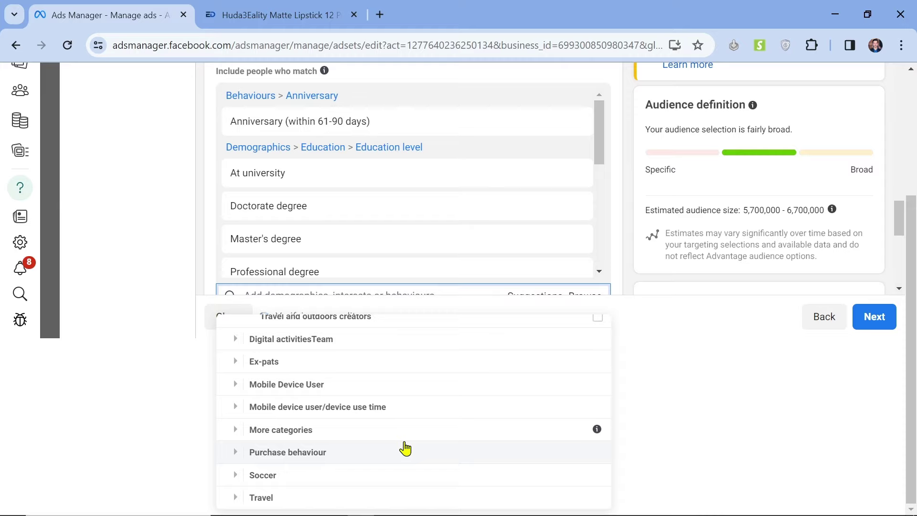
scroll(405, 448, "up", 15)
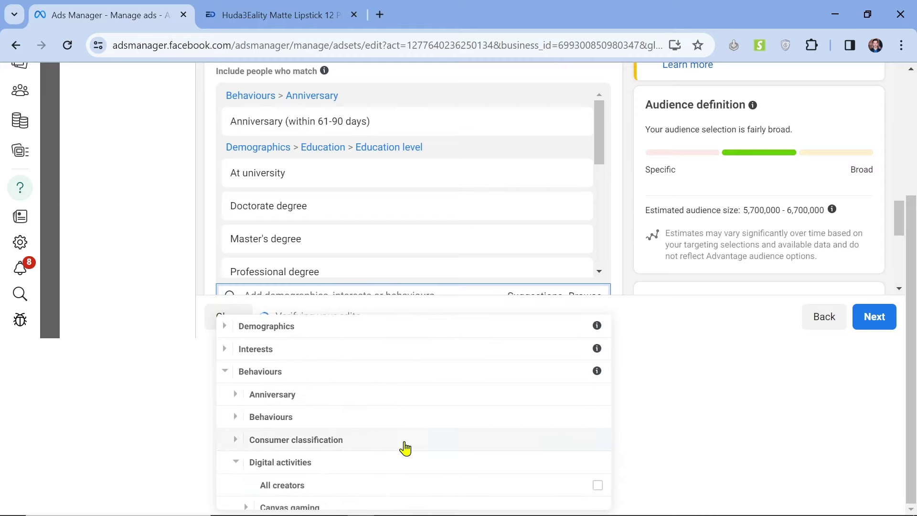
left_click(623, 255)
- Review the selected detailed targeting entries together with the audience definition and estimated daily results
scroll(492, 362, "down", 10)
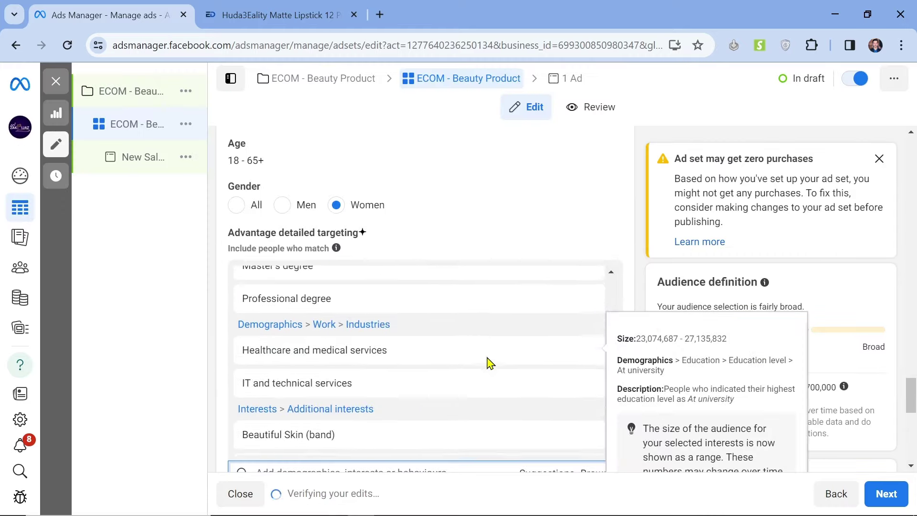
scroll(491, 364, "up", 5)
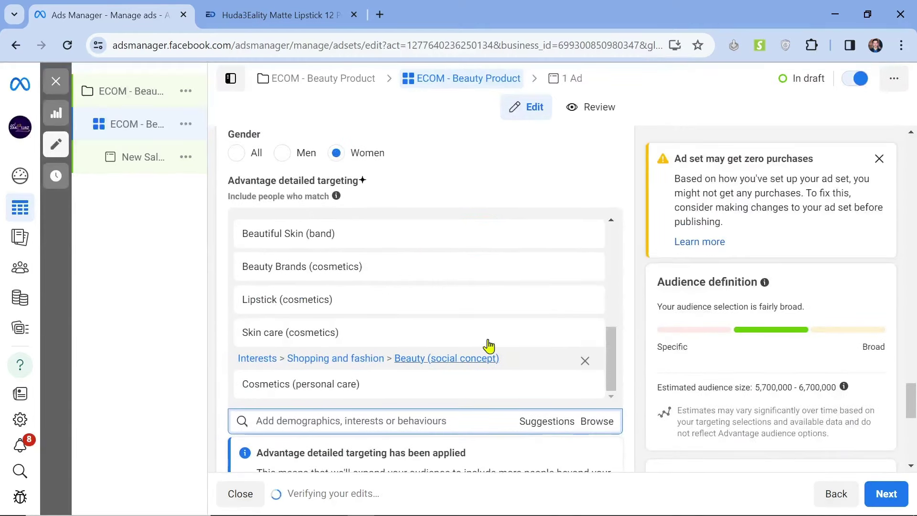
scroll(487, 348, "up", 5)
scroll(839, 309, "up", 3)
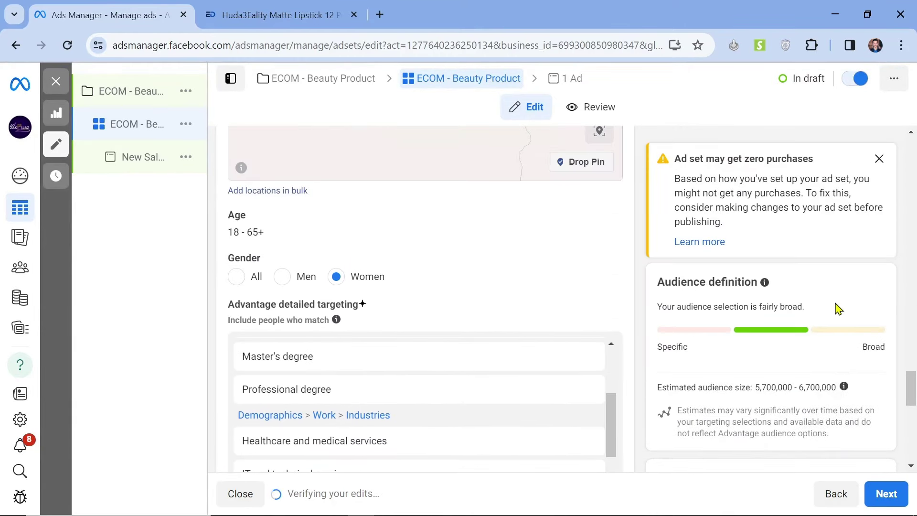
scroll(838, 309, "down", 6)
scroll(837, 307, "down", 3)
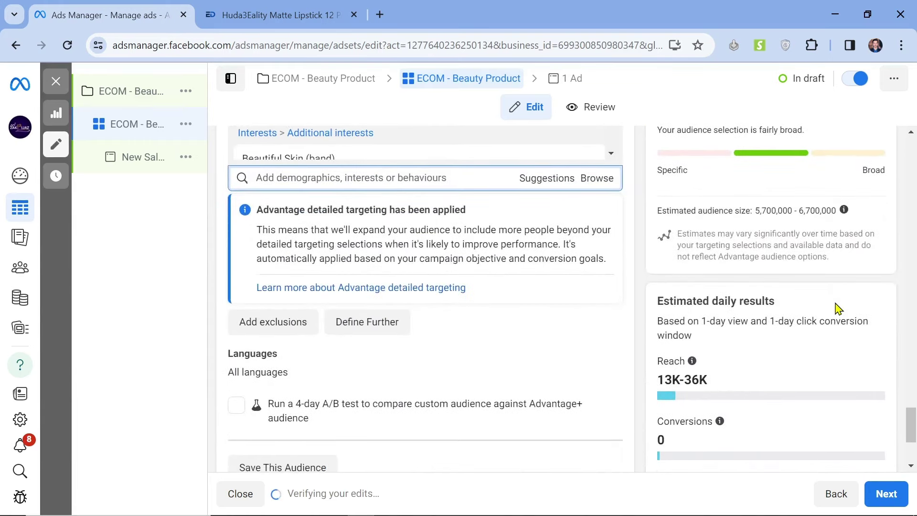
scroll(835, 302, "down", 2)
scroll(835, 303, "up", 5)
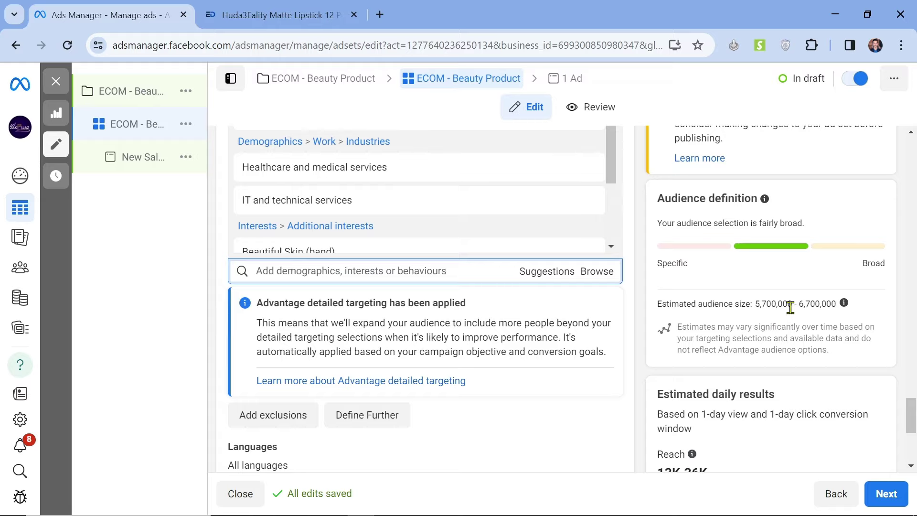
- Check the audience section's location, age, gender, language and custom audience settings against the estimated reach
scroll(811, 304, "up", 7)
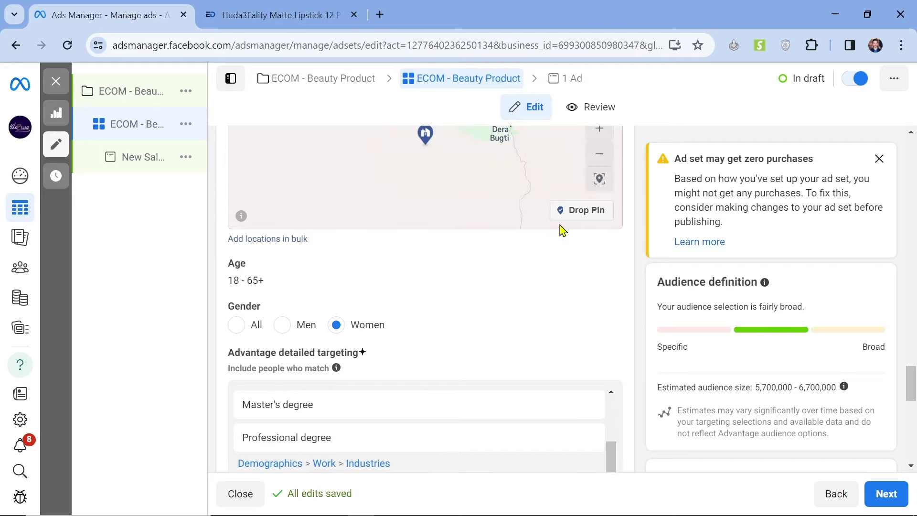
scroll(646, 284, "up", 4)
scroll(645, 284, "down", 9)
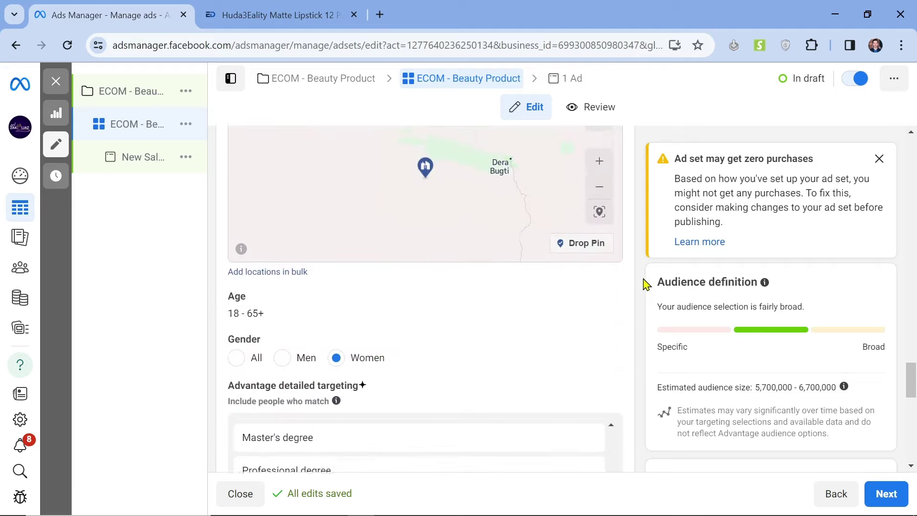
scroll(645, 284, "down", 5)
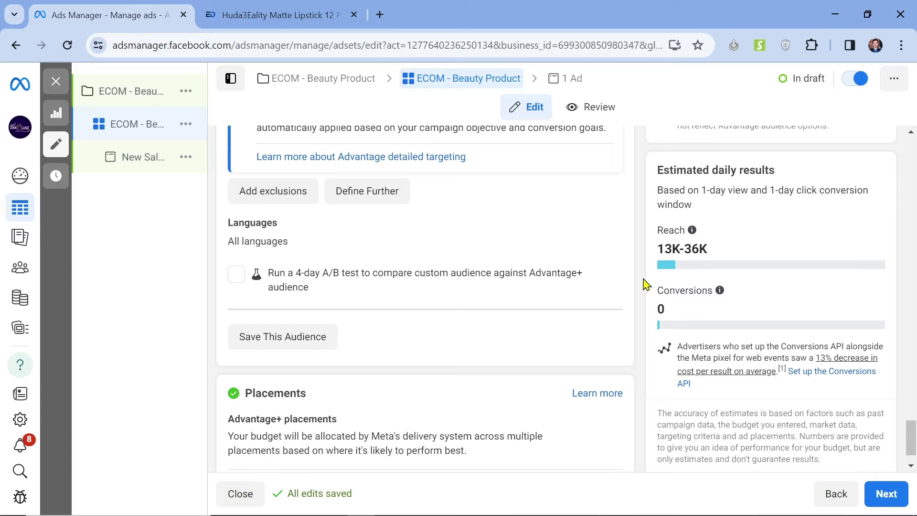
scroll(646, 283, "up", 3)
scroll(645, 284, "up", 8)
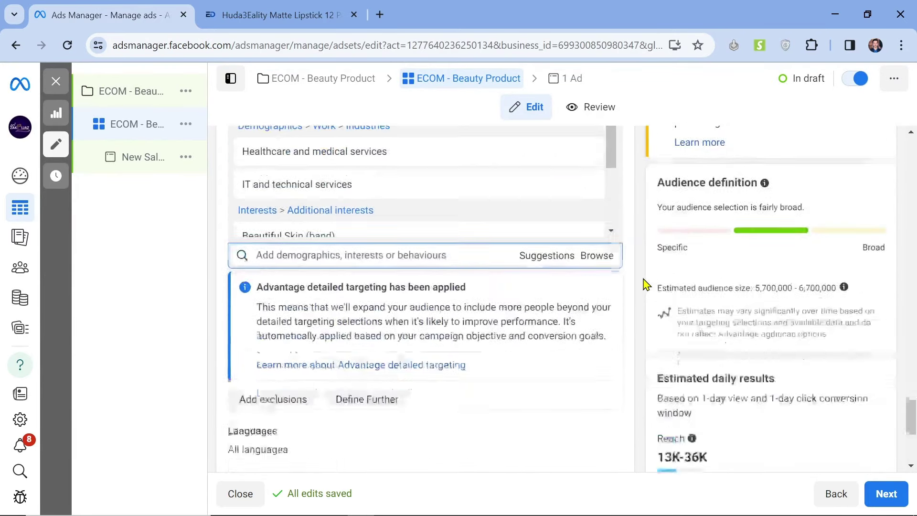
scroll(646, 284, "up", 6)
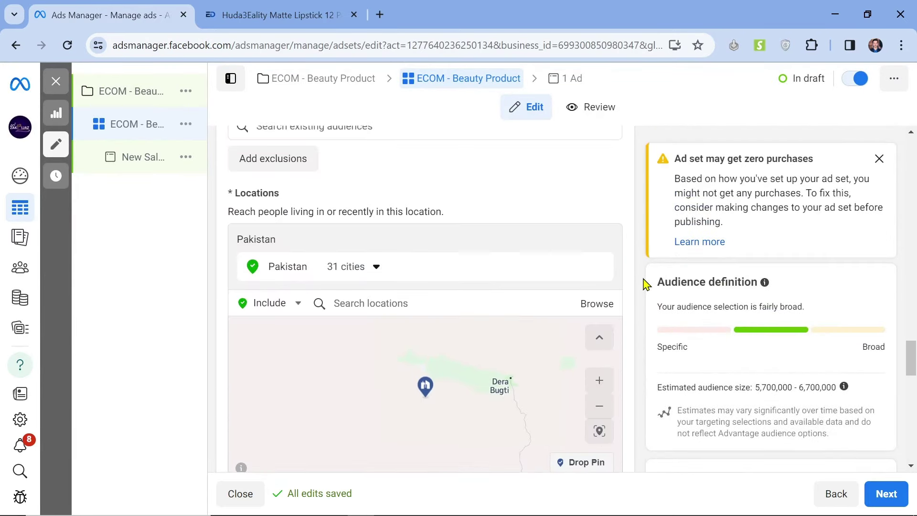
scroll(645, 283, "up", 3)
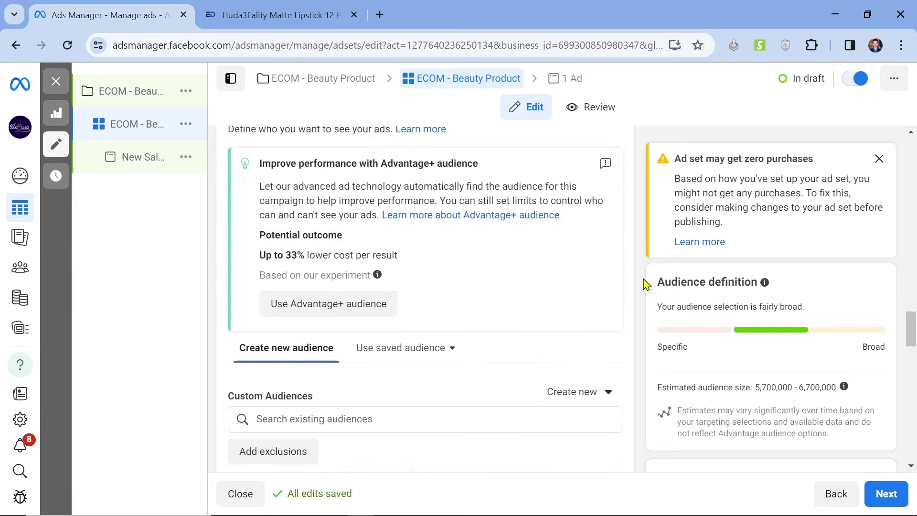
scroll(646, 284, "down", 7)
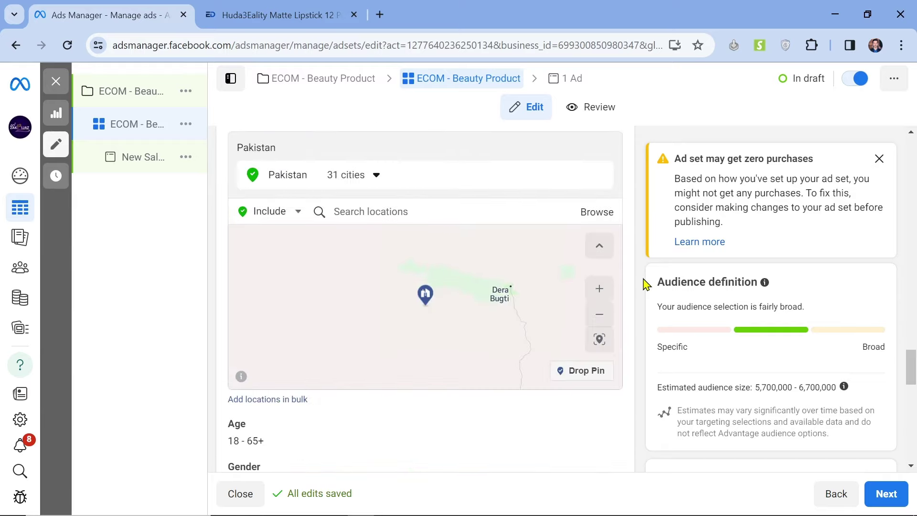
- Set the ad set's daily budget to Rs5,000.00
scroll(645, 284, "up", 9)
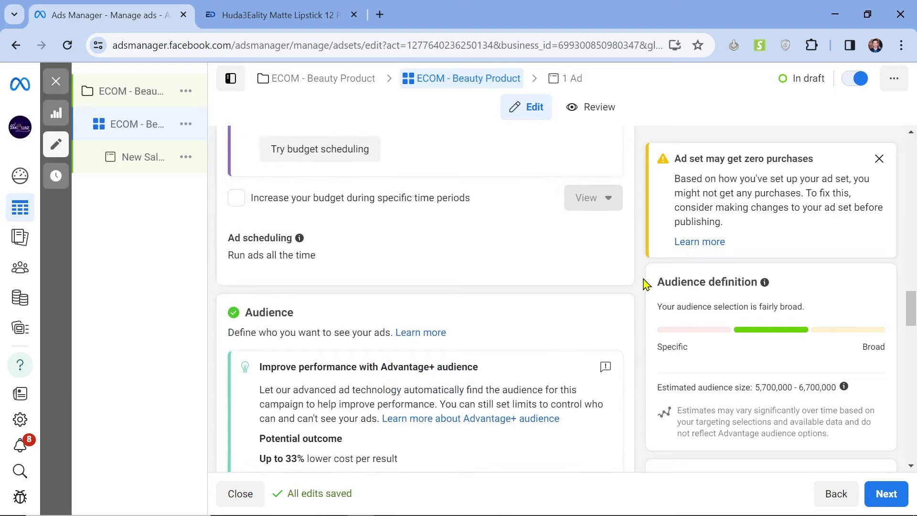
scroll(646, 283, "up", 6)
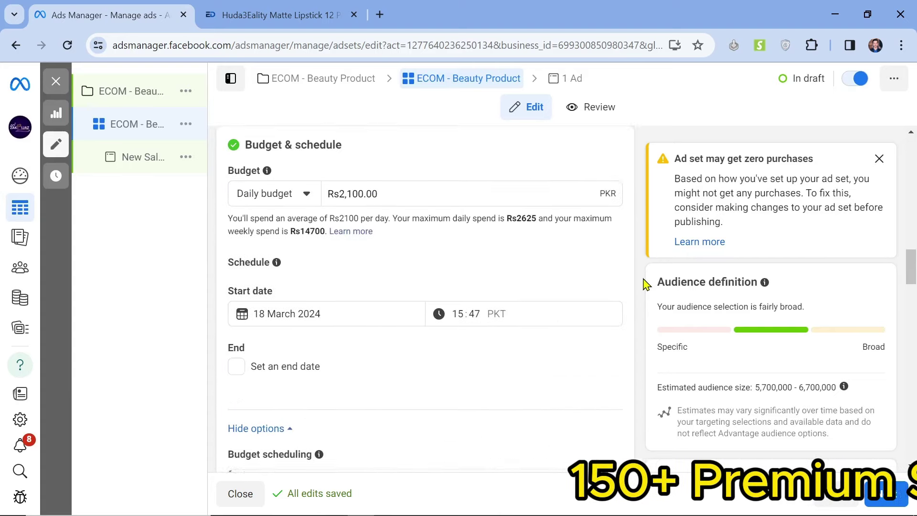
scroll(642, 287, "up", 2)
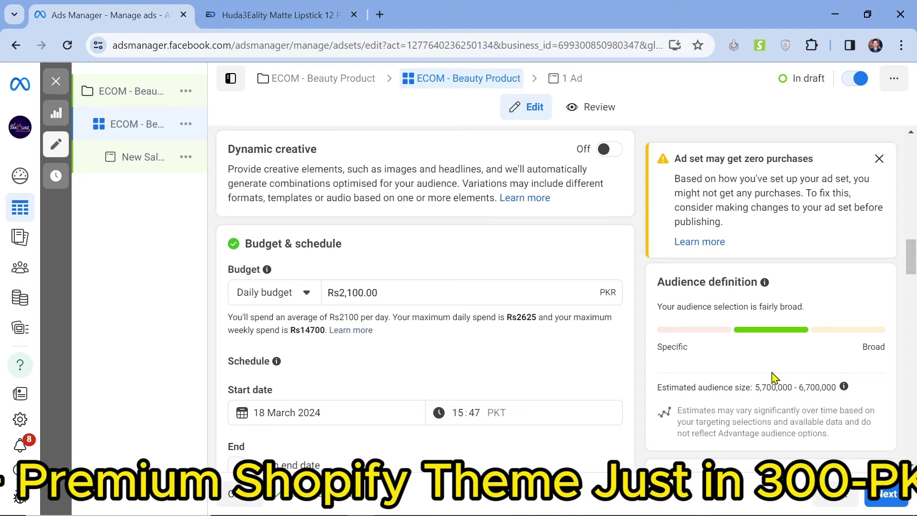
triple_click(391, 297)
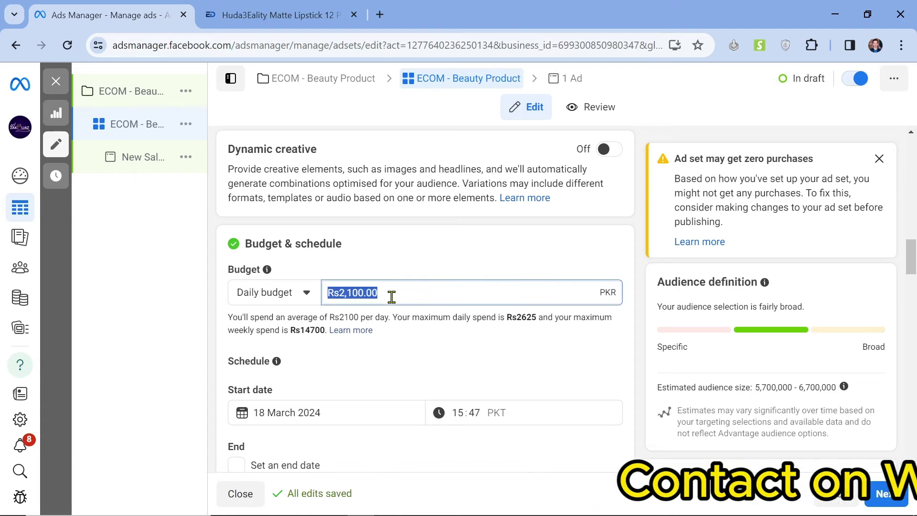
type("5000")
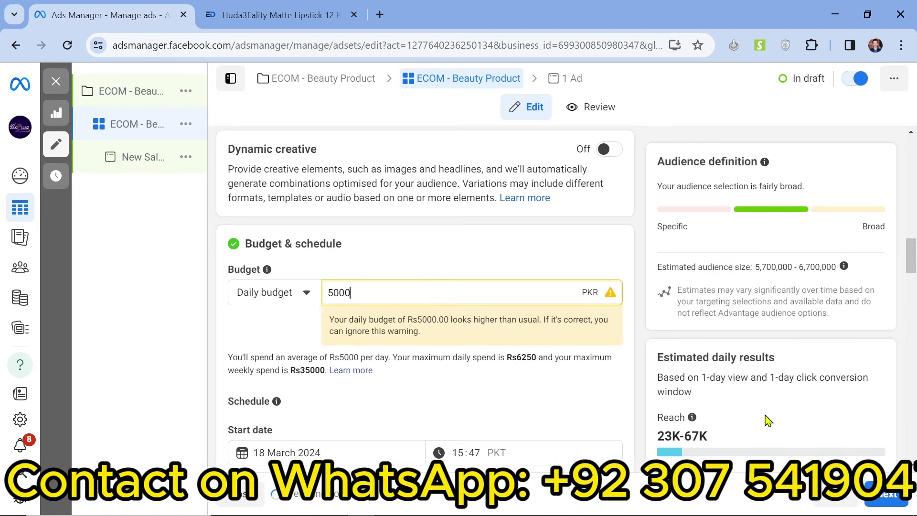
left_click(637, 332)
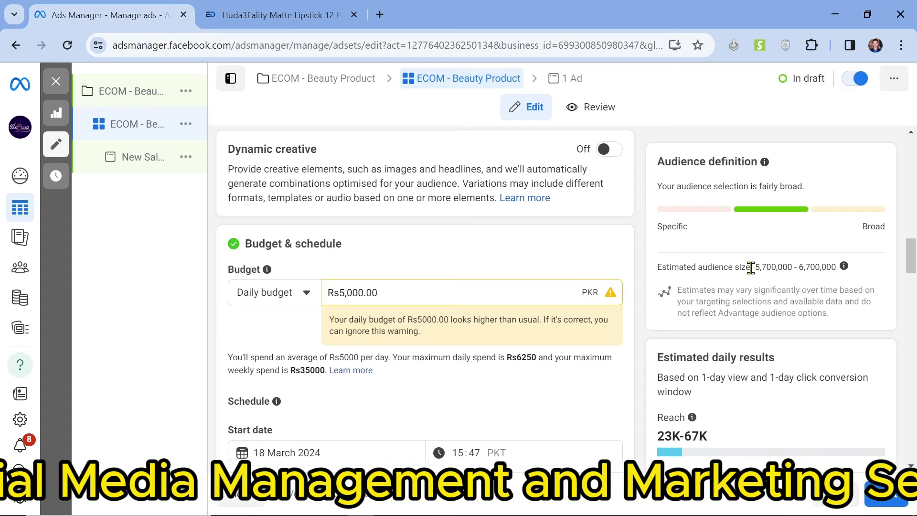
- Examine the estimated audience size in the audience definition
left_click_drag(750, 268, 840, 279)
left_click(840, 288)
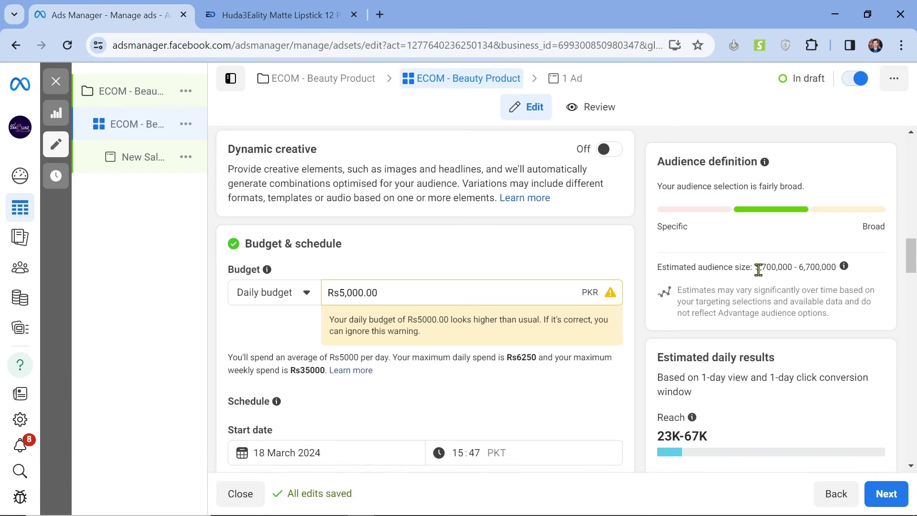
left_click_drag(759, 269, 831, 269)
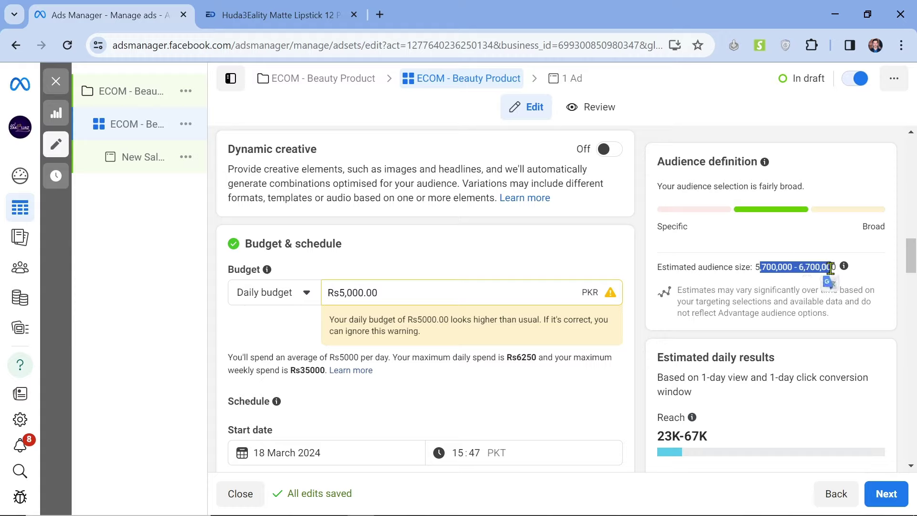
left_click(769, 269)
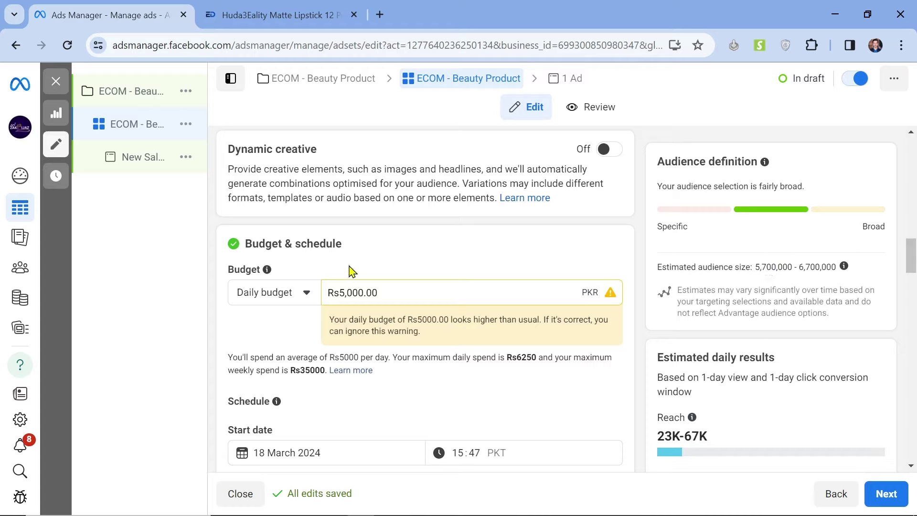
- Review the ad set's schedule, locations, age, gender and detailed targeting alongside the audience definition
scroll(731, 338, "down", 12)
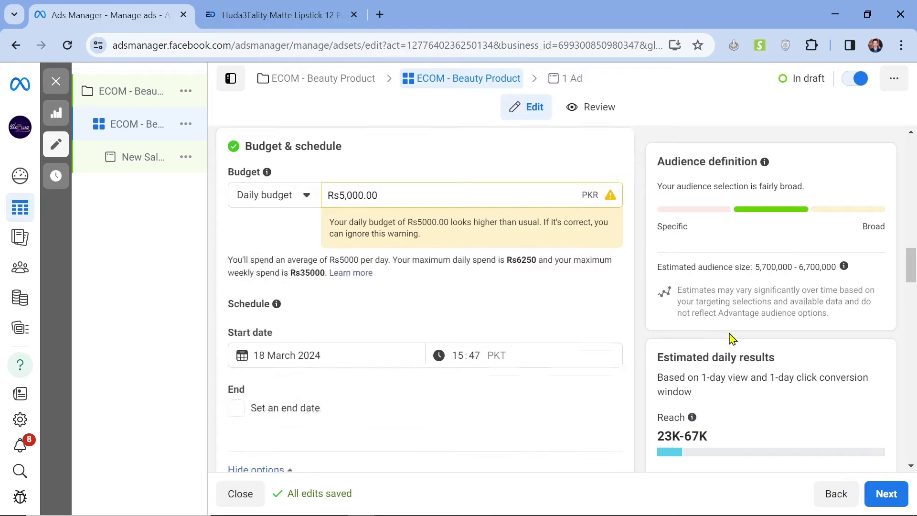
scroll(472, 375, "down", 5)
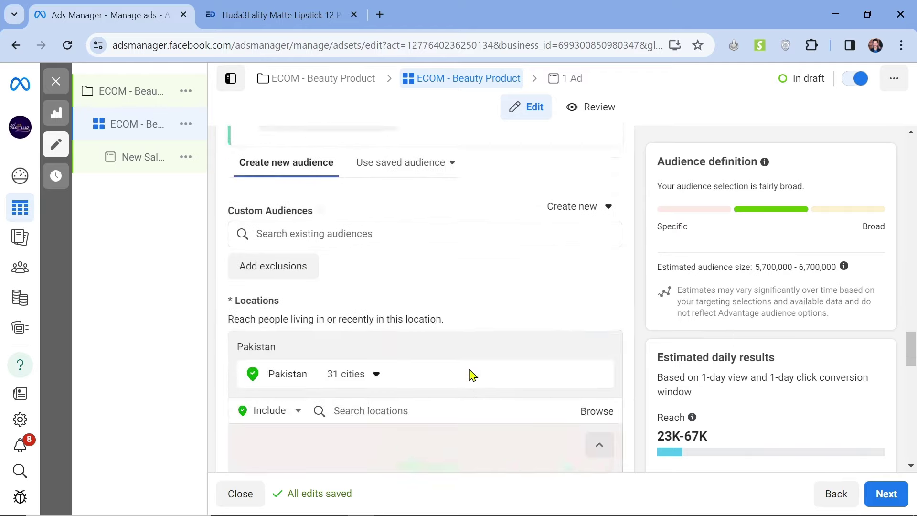
scroll(658, 354, "down", 5)
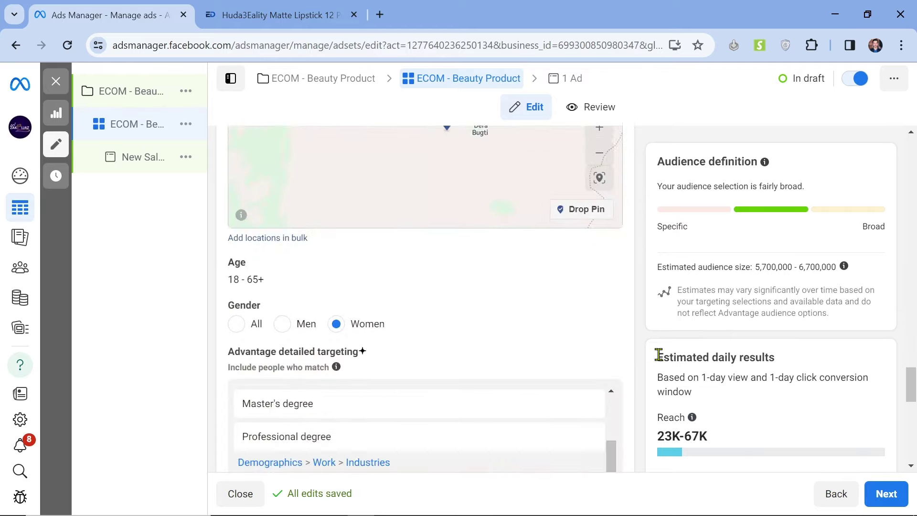
scroll(571, 305, "down", 3)
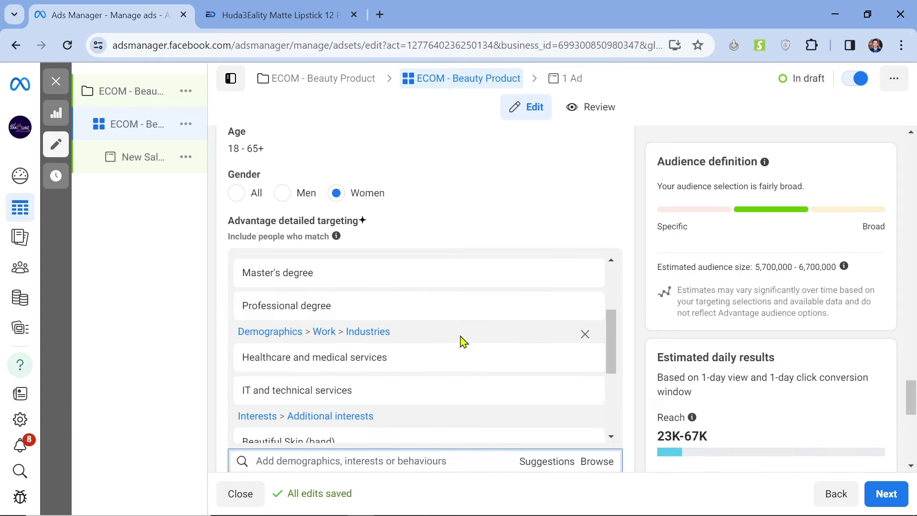
scroll(463, 340, "down", 3)
scroll(463, 339, "up", 5)
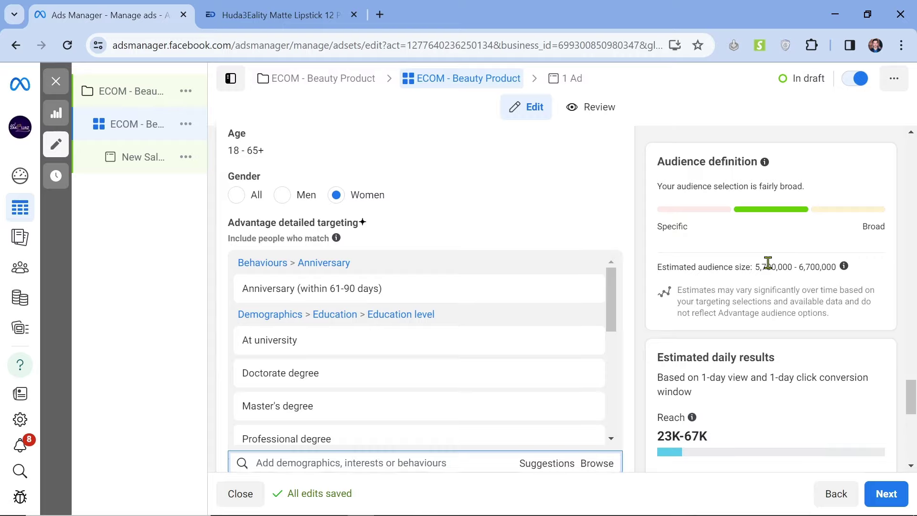
scroll(766, 262, "up", 3)
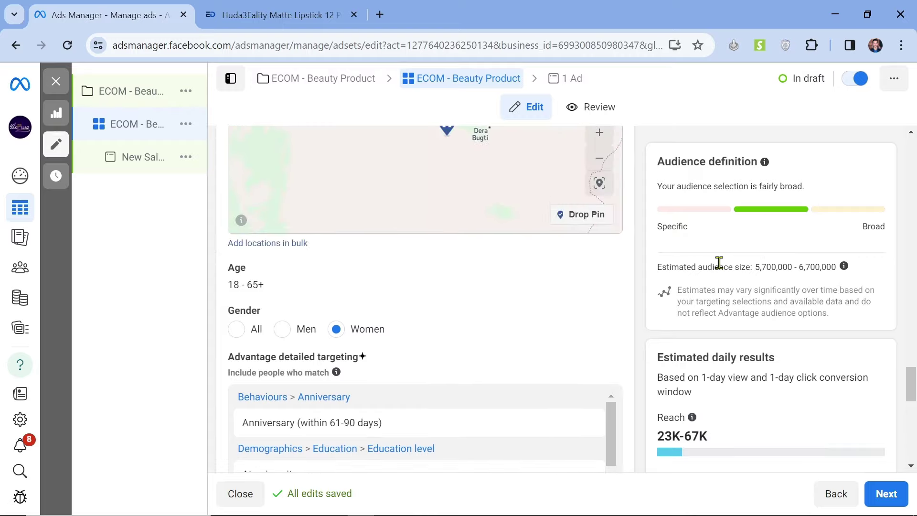
- Review the ad set's remaining audience settings and its placement options, and open the New Sales ad for editing
scroll(719, 262, "down", 10)
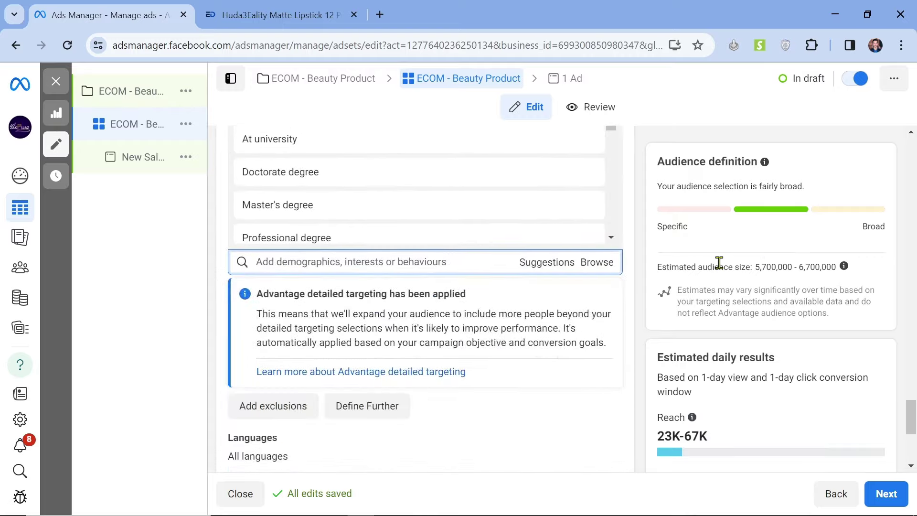
scroll(428, 273, "down", 2)
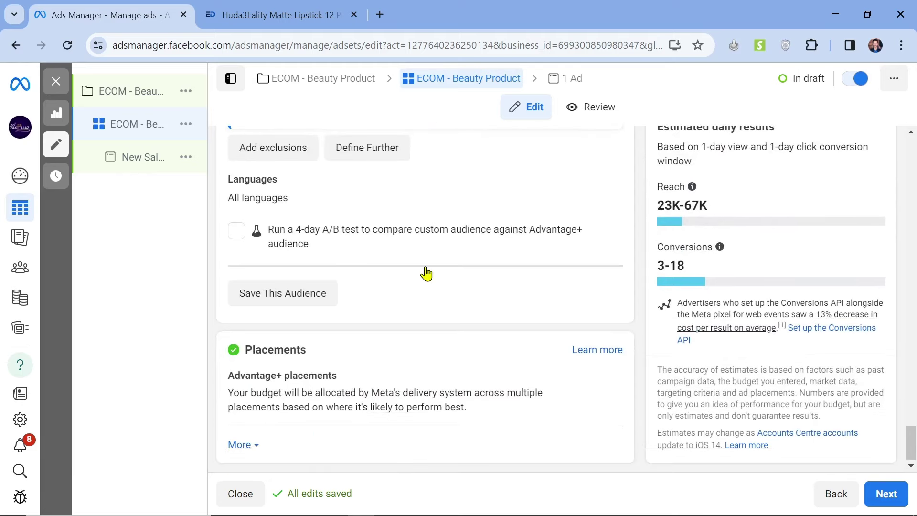
mouse_move(541, 380)
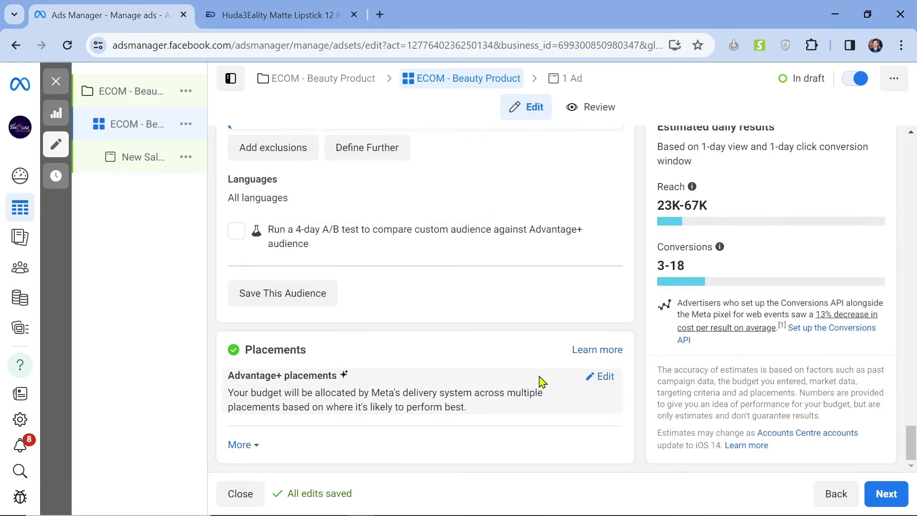
left_click(601, 379)
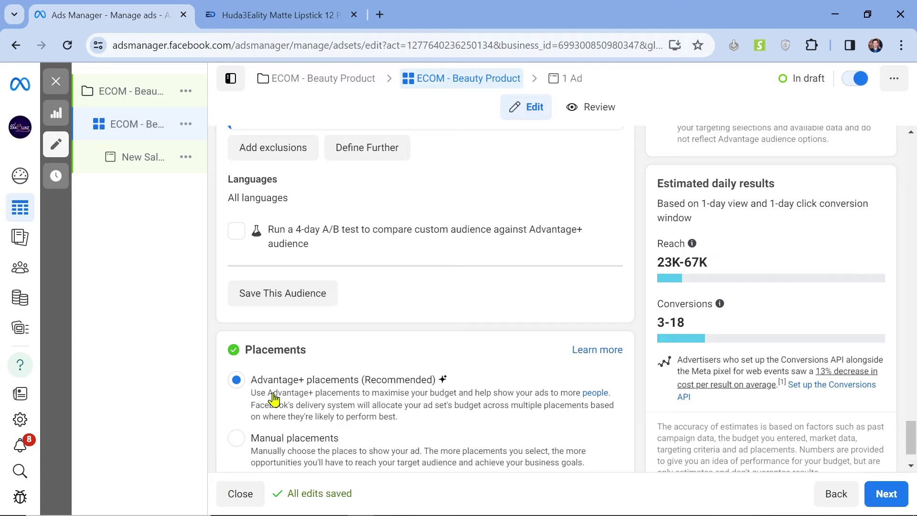
scroll(447, 362, "down", 2)
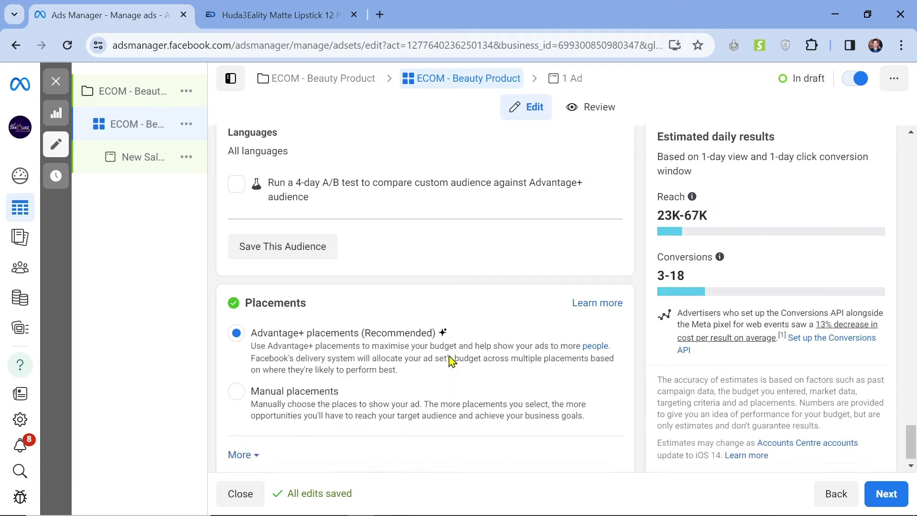
left_click(139, 157)
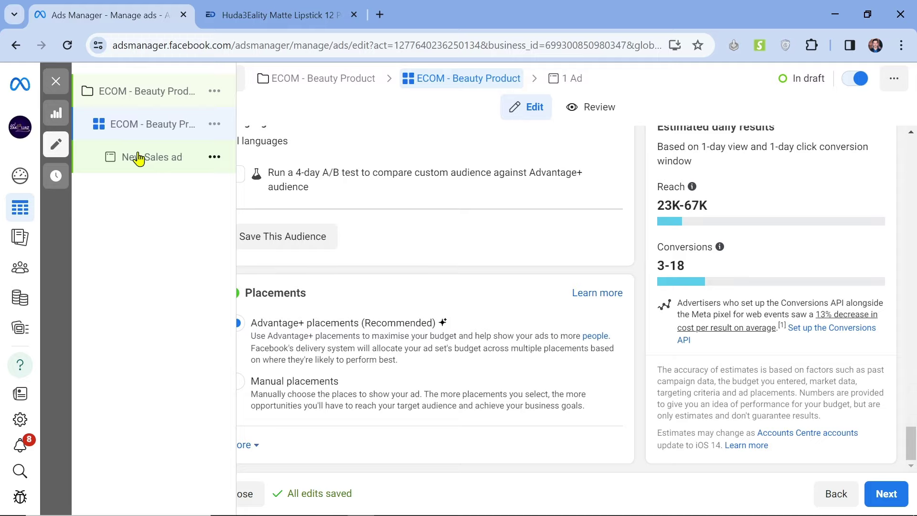
- Save the 12-piece matte lipstick product image from the Eazy Day store page to the Desktop
left_click(281, 9)
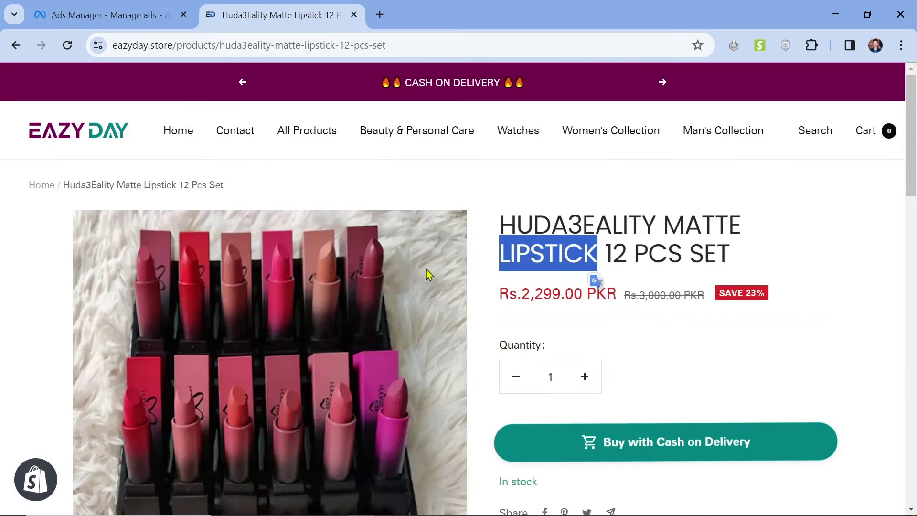
scroll(360, 401, "down", 3)
right_click(299, 273)
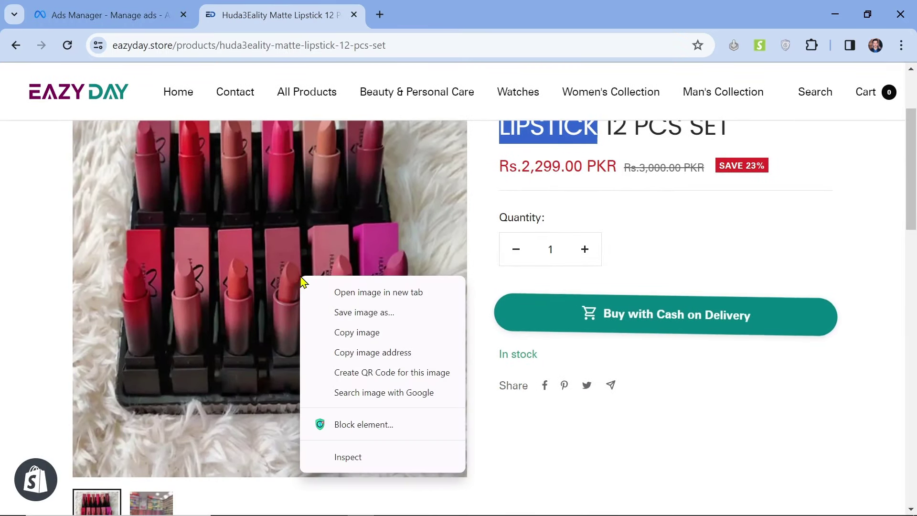
left_click(345, 313)
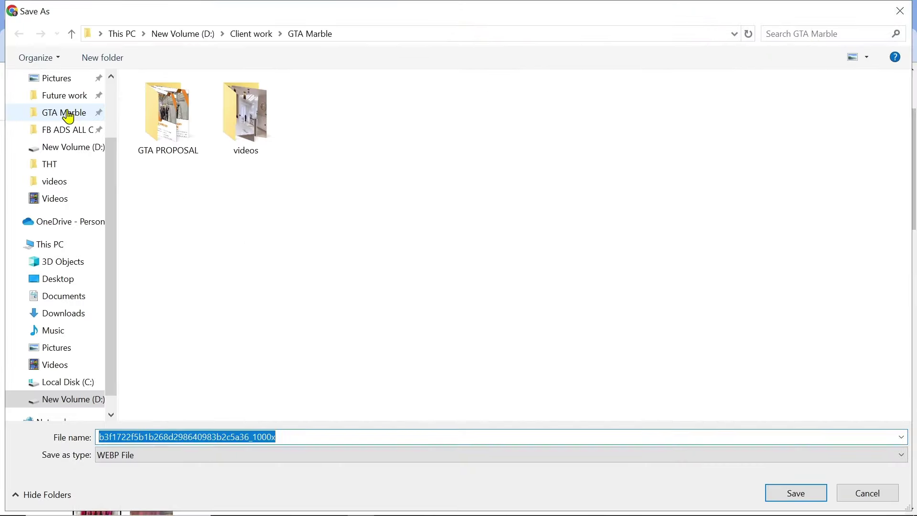
scroll(67, 115, "up", 3)
left_click(67, 107)
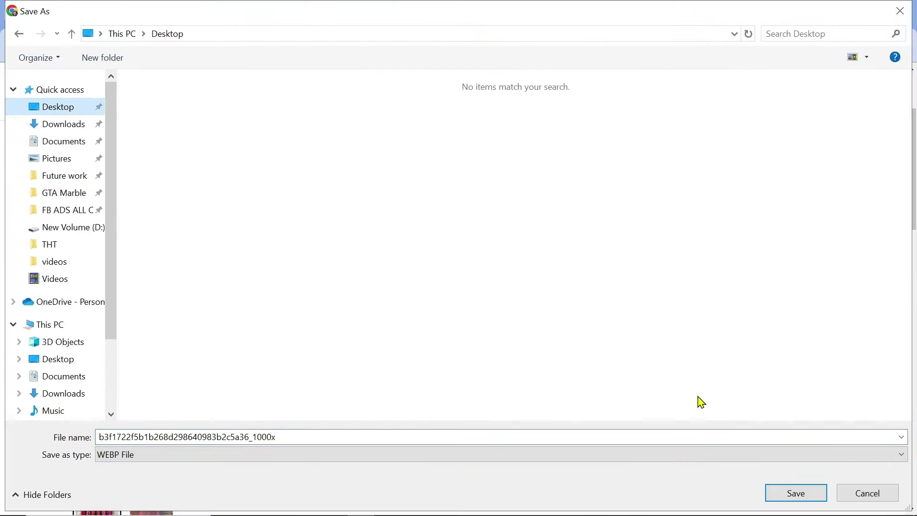
left_click(814, 497)
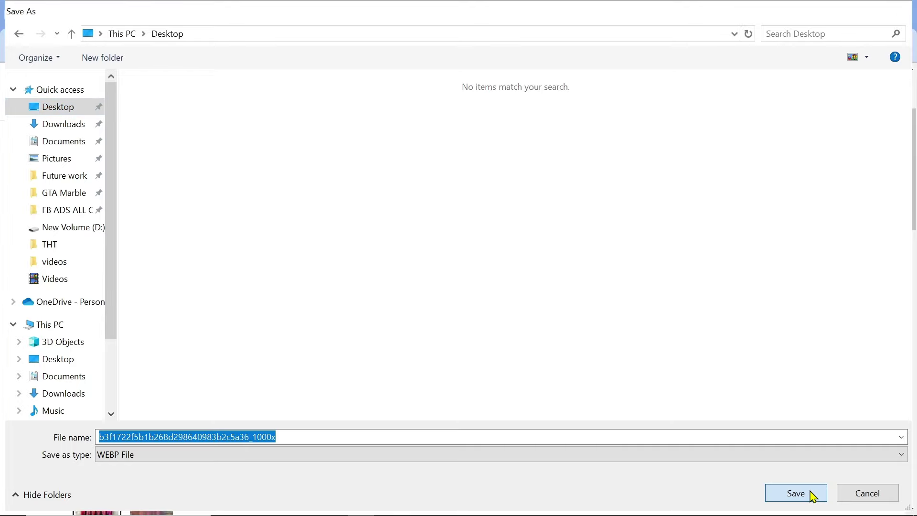
- Return to Ads Manager and rename the ad as LIPSTICK
left_click(141, 7)
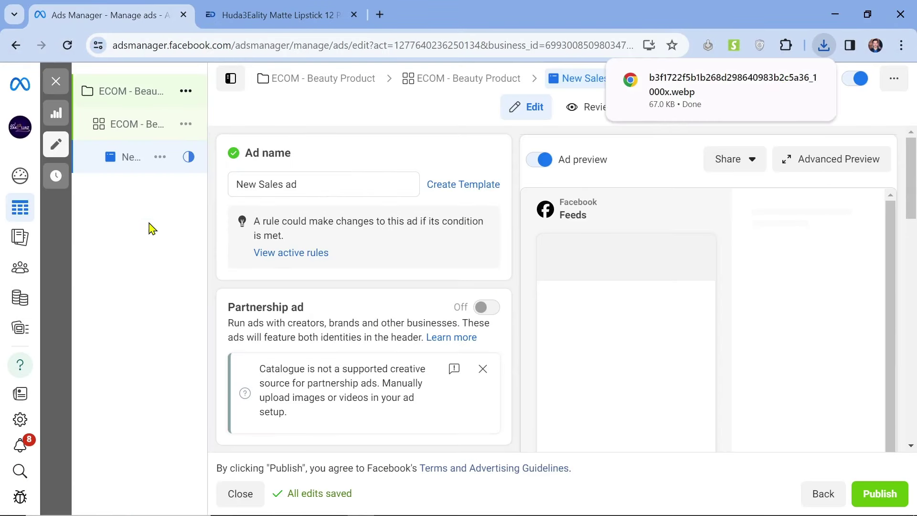
triple_click(309, 182)
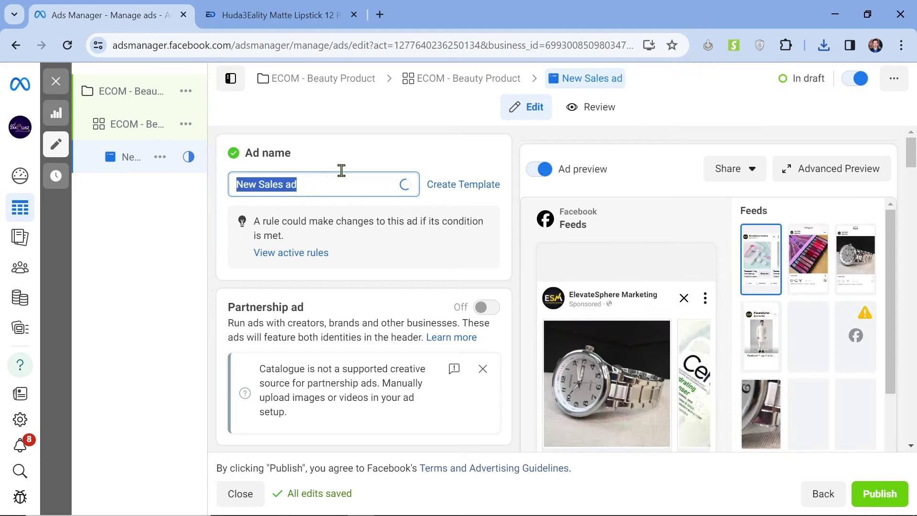
type("LIPSTICK")
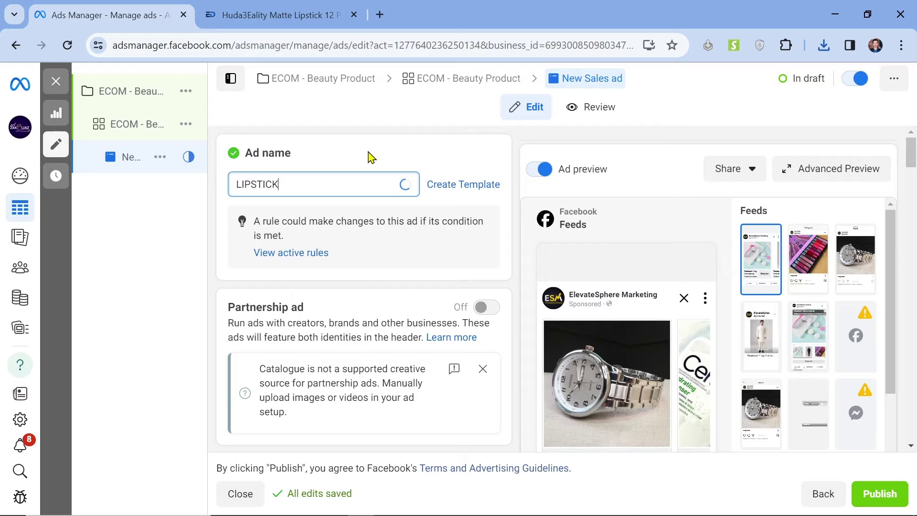
left_click(381, 289)
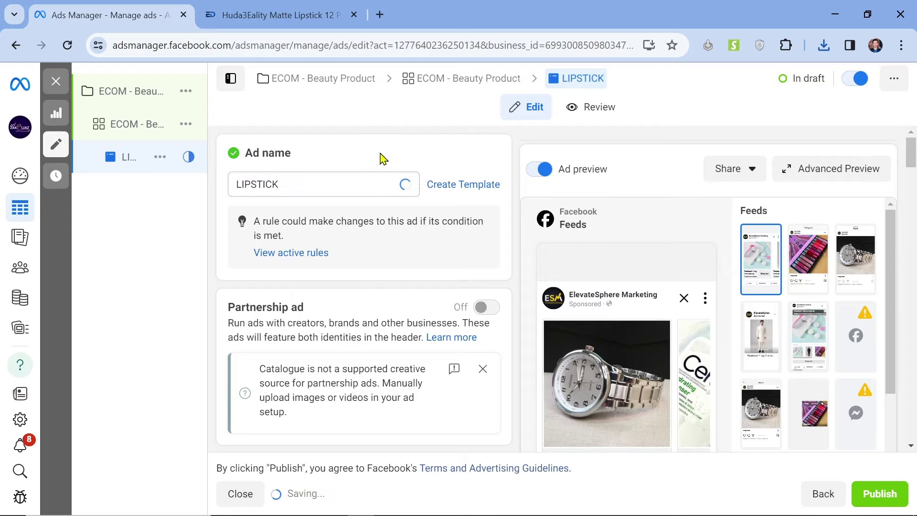
- Set the ad's creative source to manual upload in the ad setup
scroll(375, 301, "down", 2)
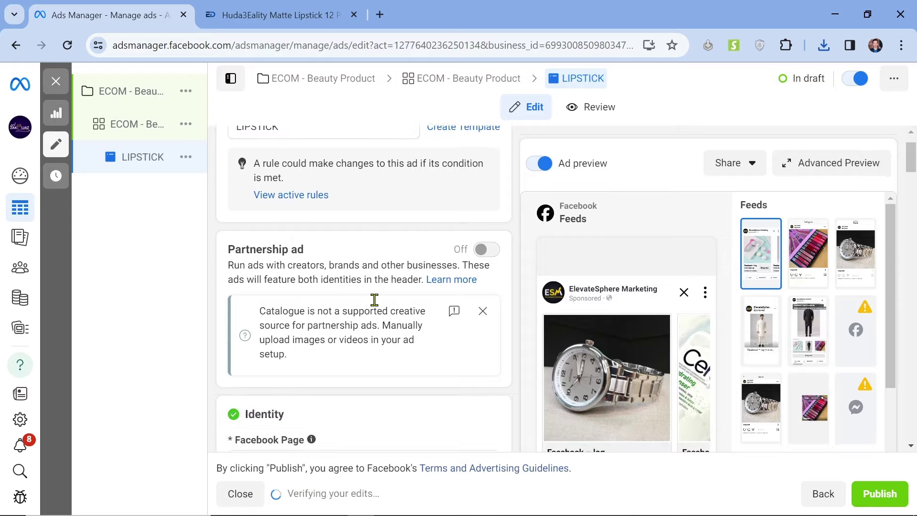
scroll(375, 301, "down", 3)
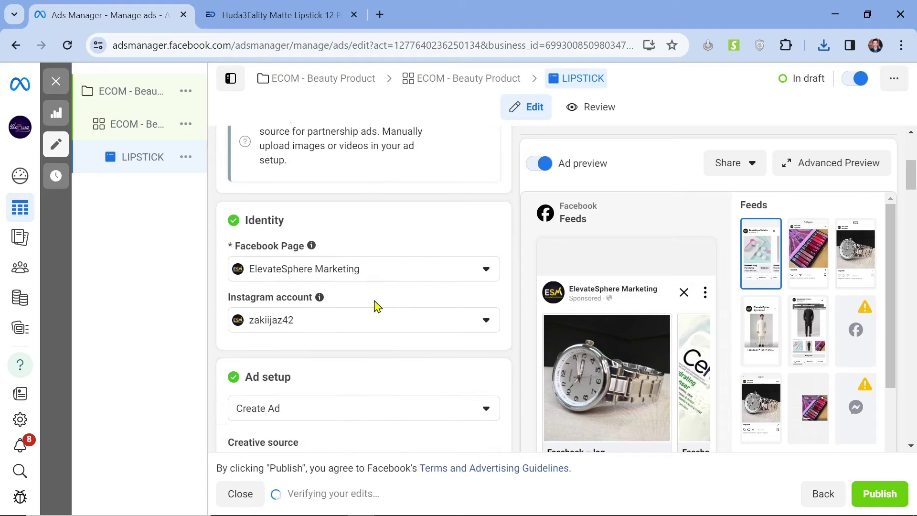
scroll(416, 358, "down", 1)
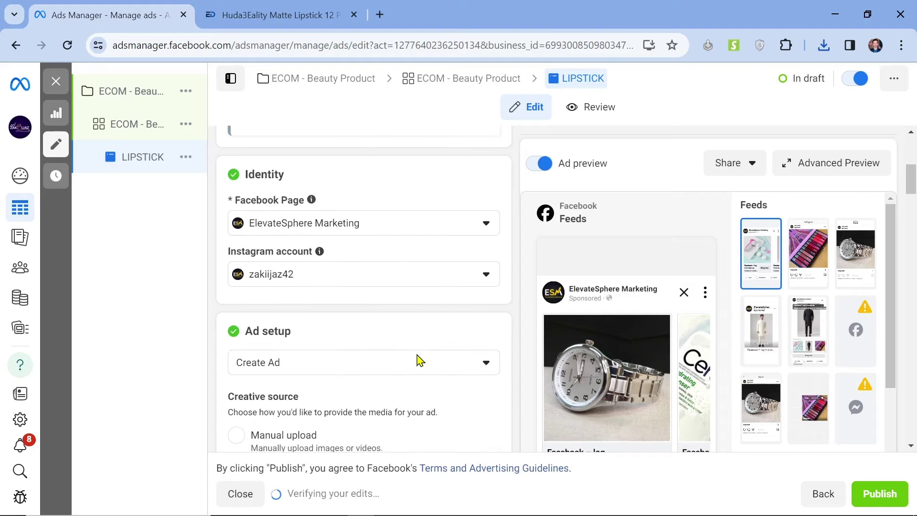
scroll(348, 239, "down", 2)
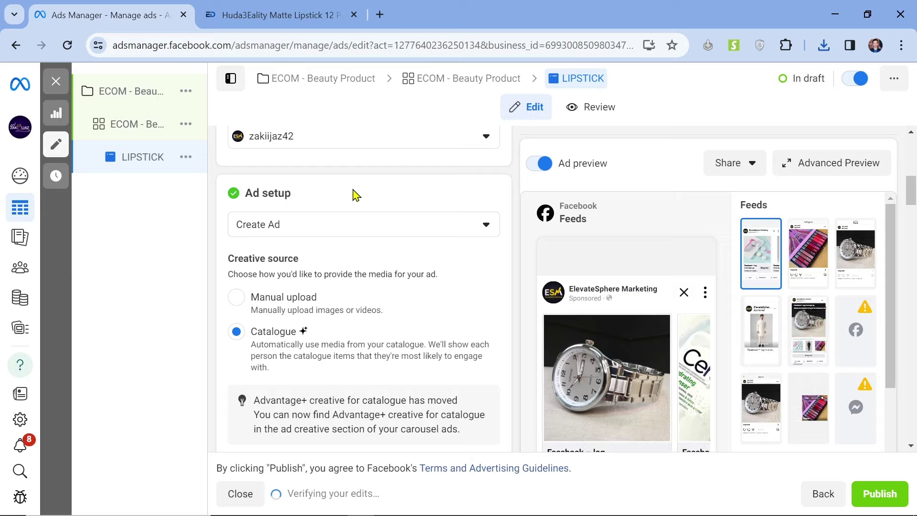
scroll(354, 194, "down", 2)
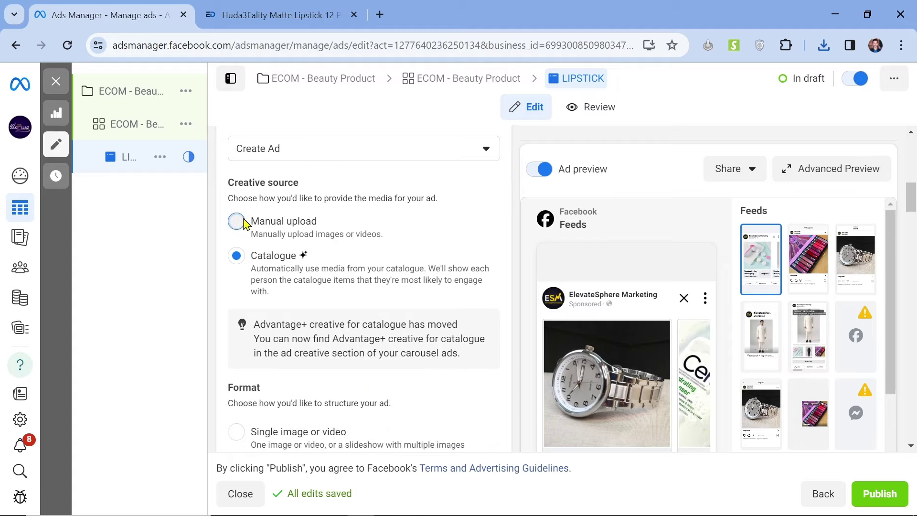
left_click(237, 222)
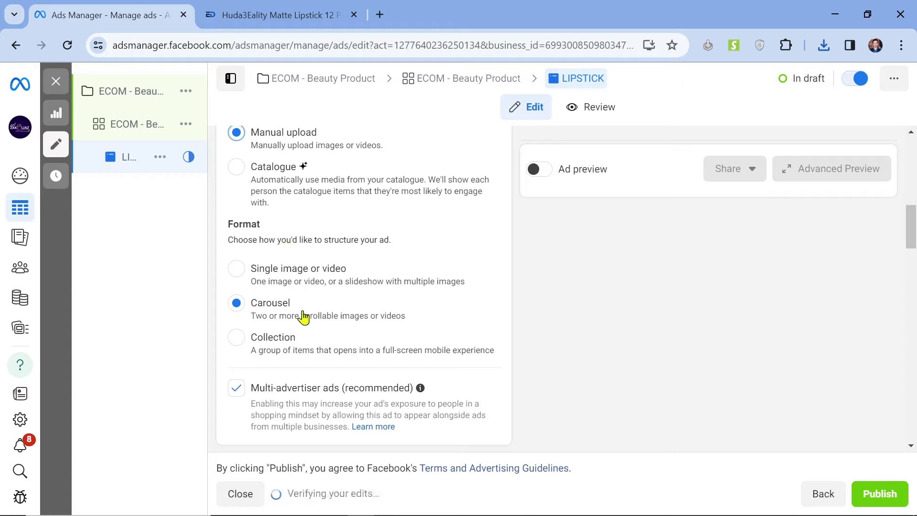
- Select the Collection ad format, turn on the ad preview and check the ad creative fields
left_click(285, 340)
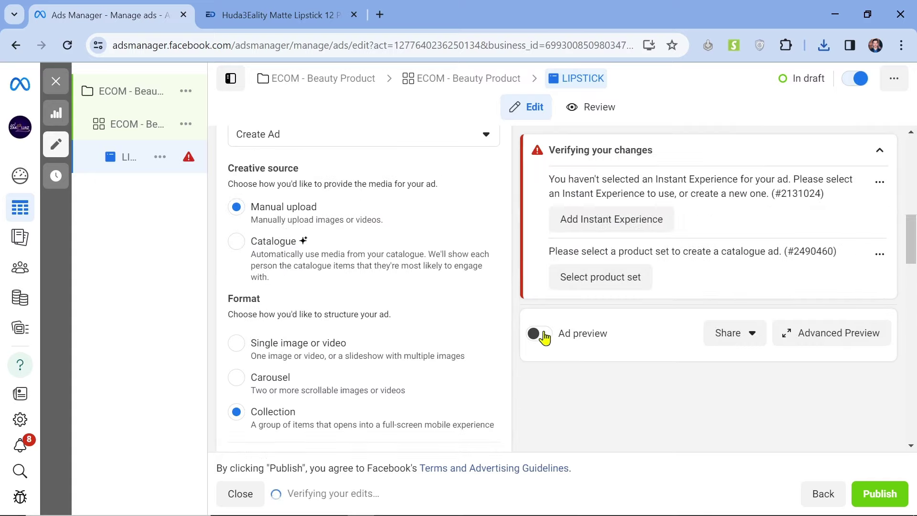
left_click(545, 339)
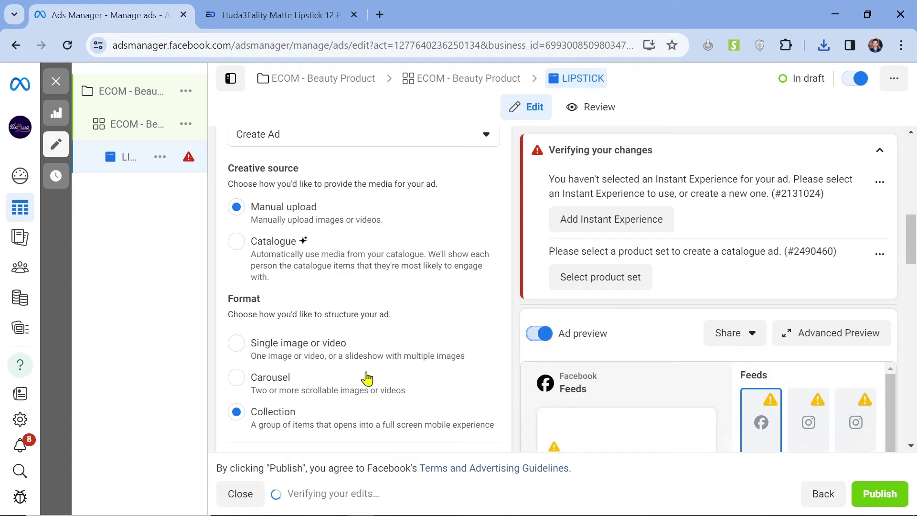
scroll(364, 371, "down", 5)
scroll(651, 425, "down", 3)
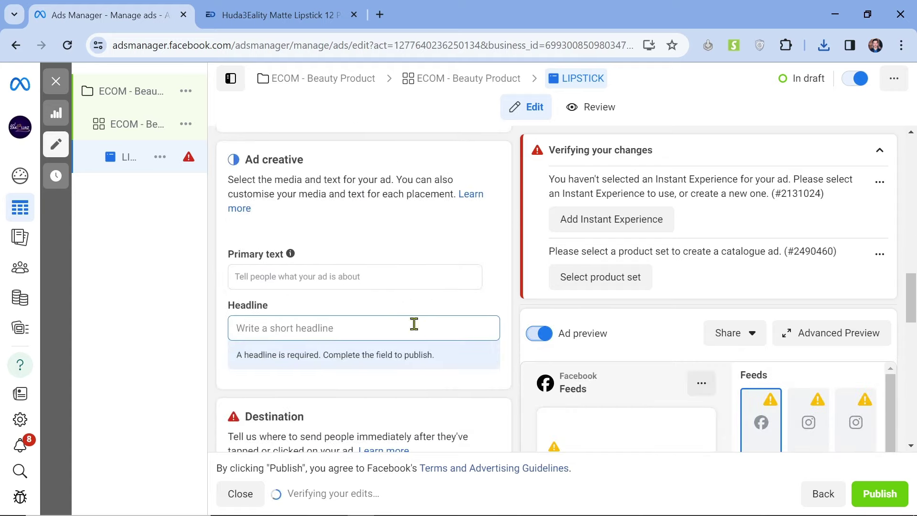
- Change the ad format to single image or video
scroll(348, 256, "up", 7)
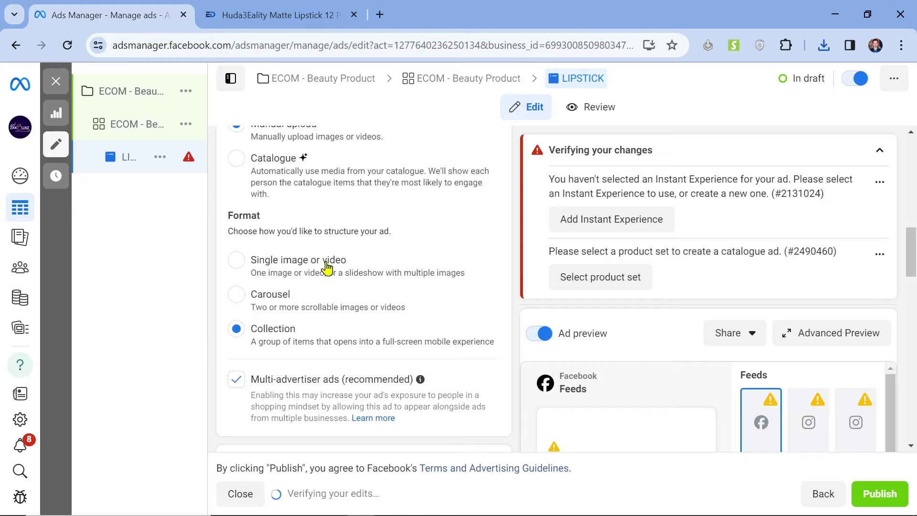
left_click(279, 267)
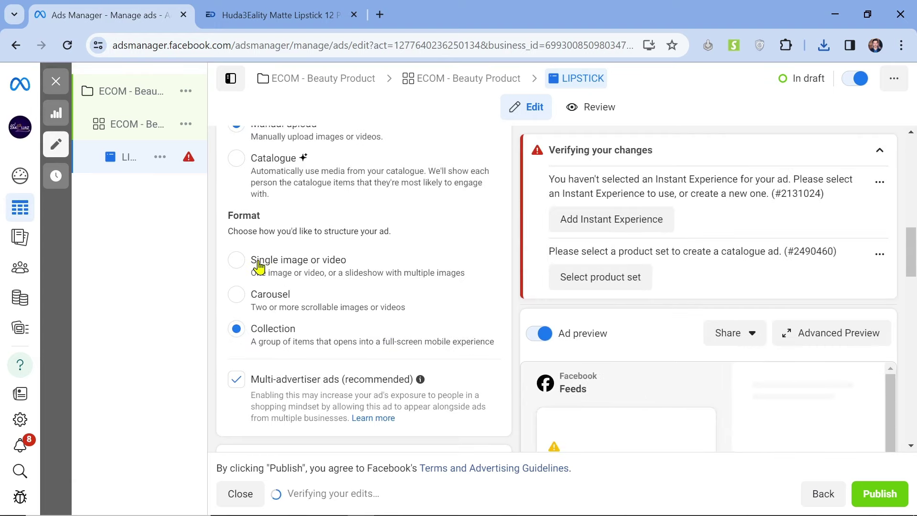
left_click(259, 268)
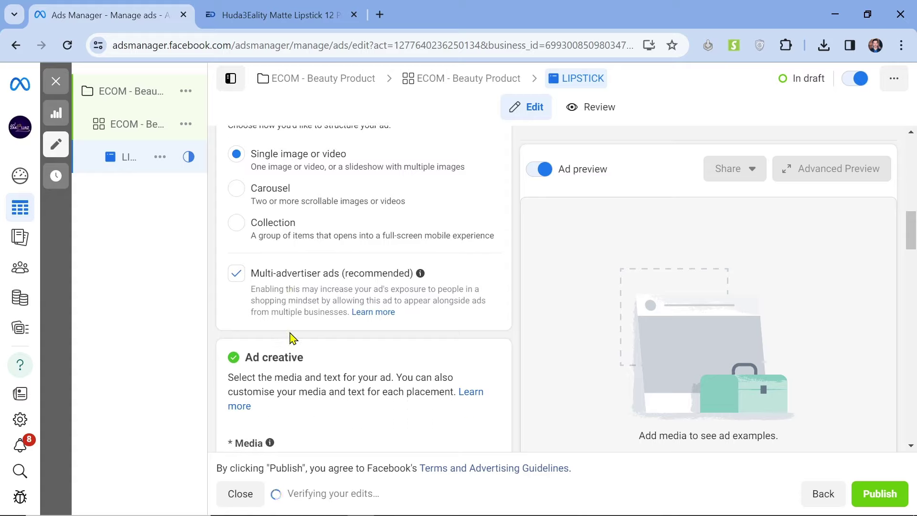
- Upload the saved lipstick image b3f1722f5b1b268d298640983b2c5a36_1000x from the Desktop as the ad's media and proceed with it selected
scroll(293, 338, "down", 4)
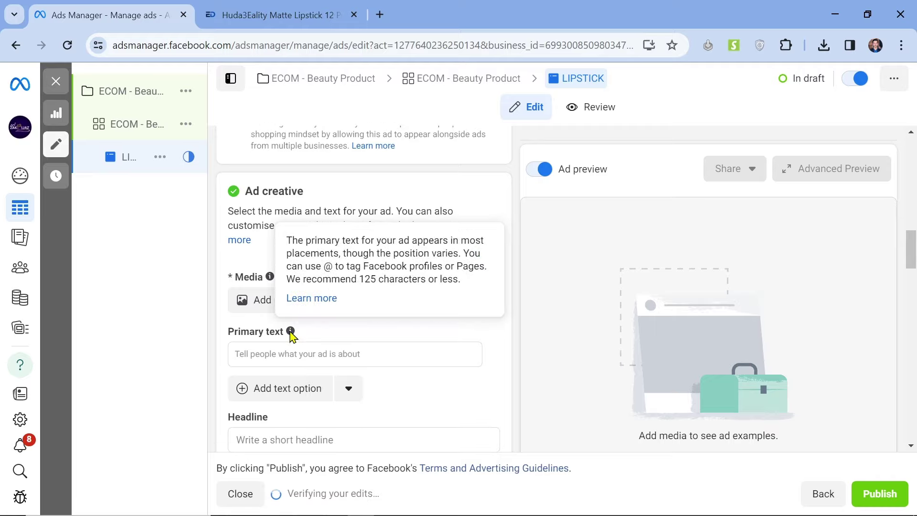
left_click(264, 306)
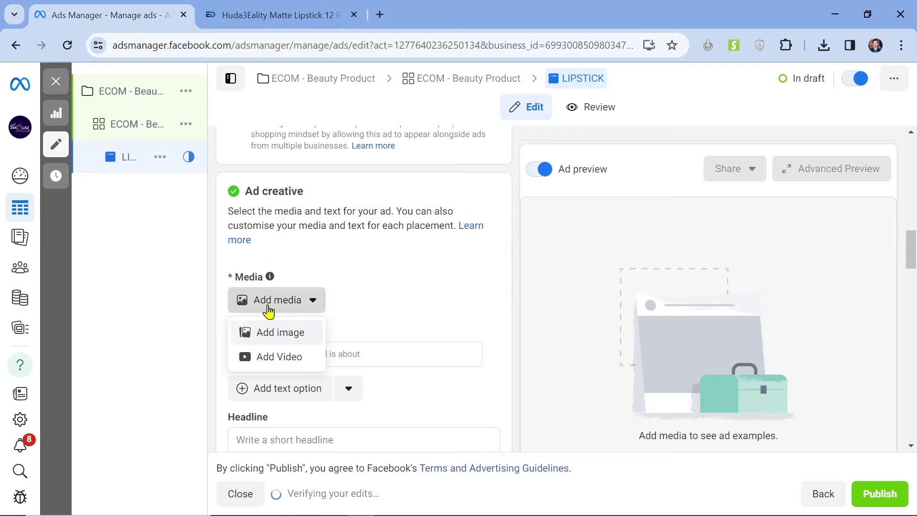
left_click(281, 334)
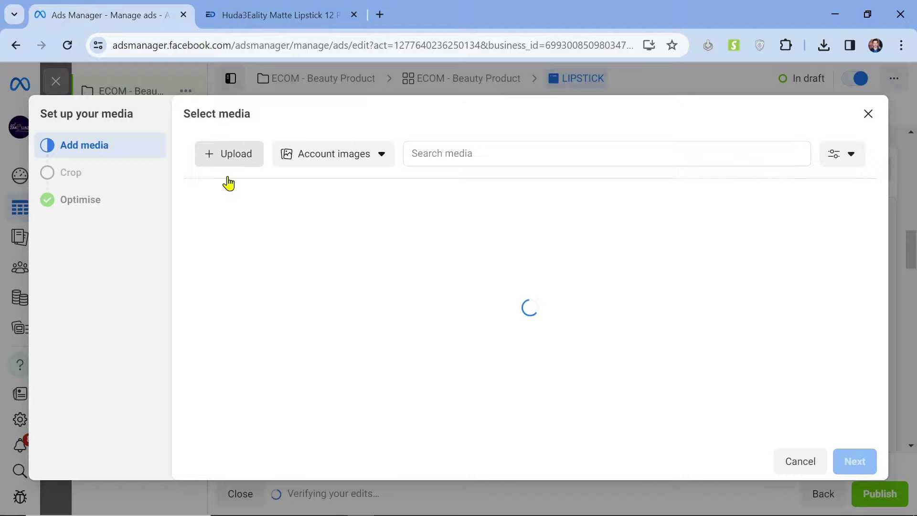
left_click(238, 164)
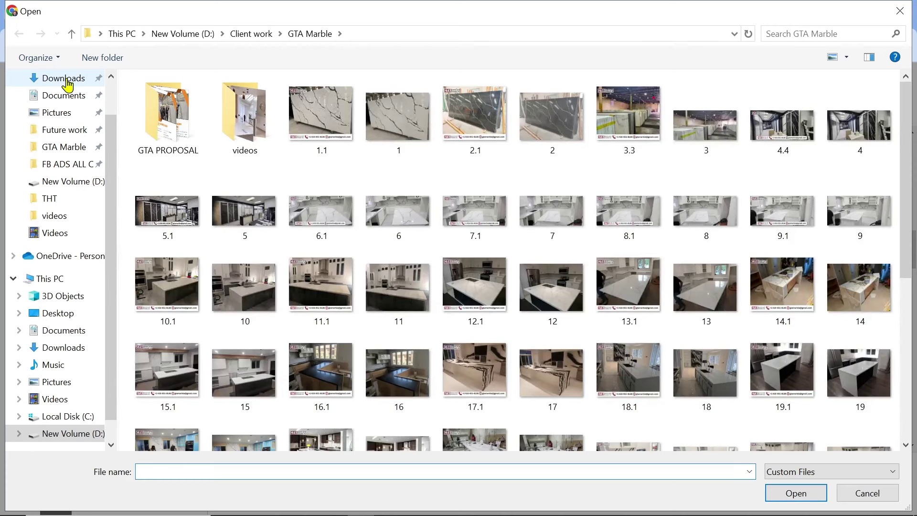
scroll(68, 86, "up", 1)
left_click(62, 111)
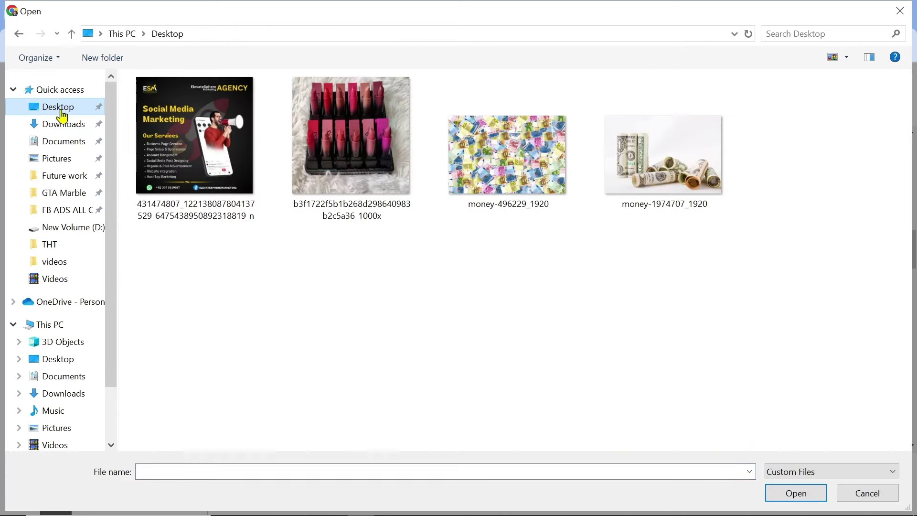
double_click(339, 122)
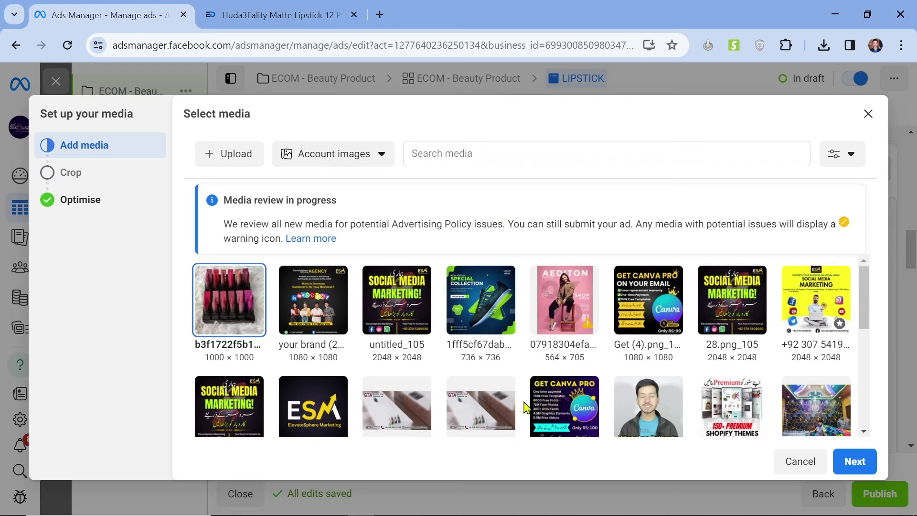
left_click(861, 467)
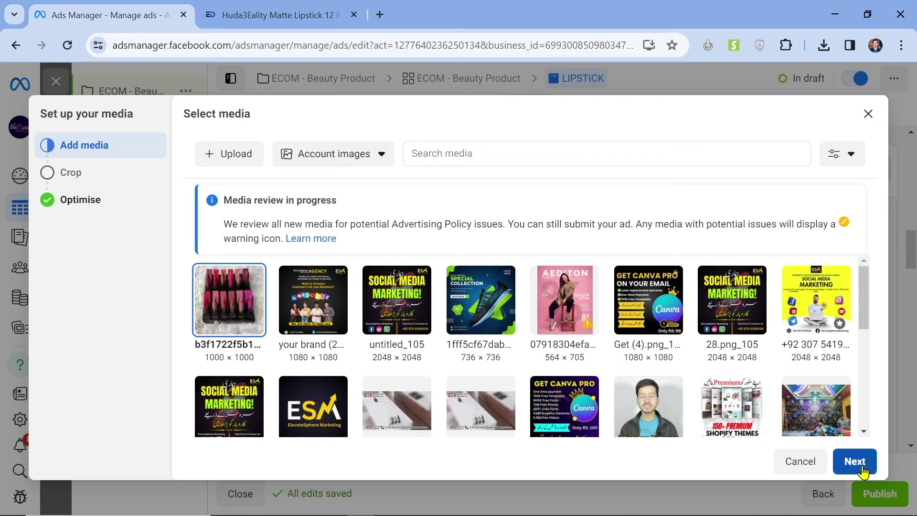
- Search the web for "facebook ads library" in a new browser tab
left_click(379, 14)
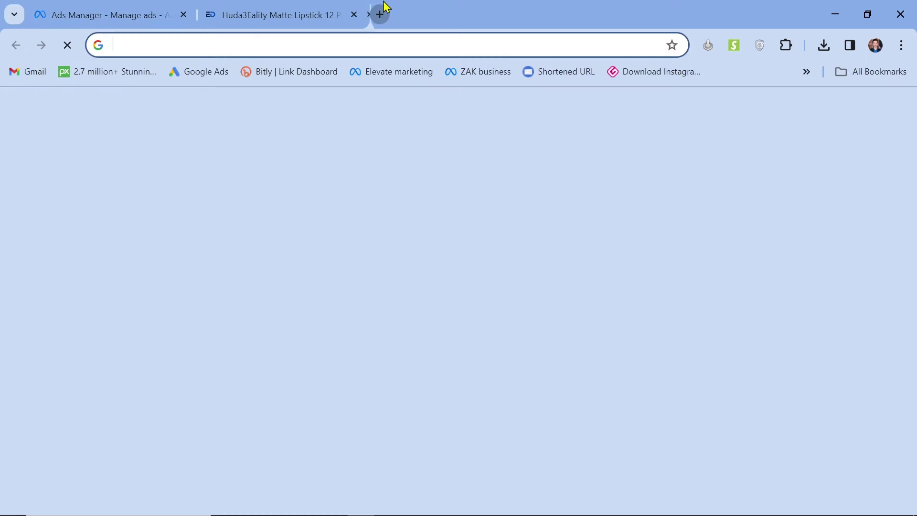
type("faceboo")
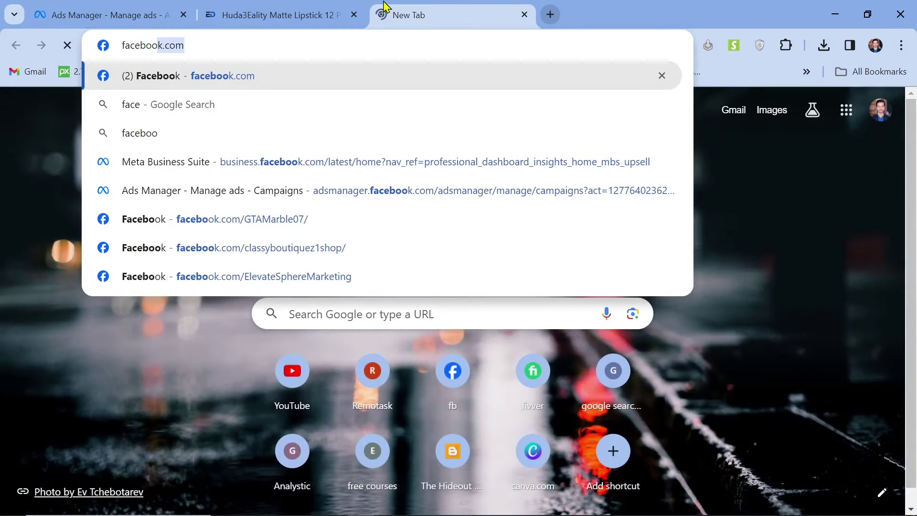
type("k ads")
key("Return")
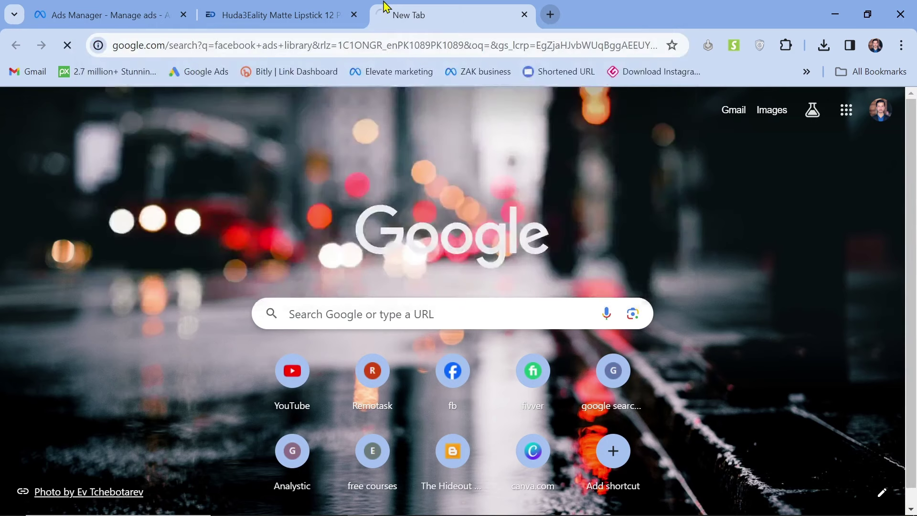
- Copy "HUDA3EALITY MATTE LIPSTICK" from the product title on the Eazy Day store page
left_click(147, 7)
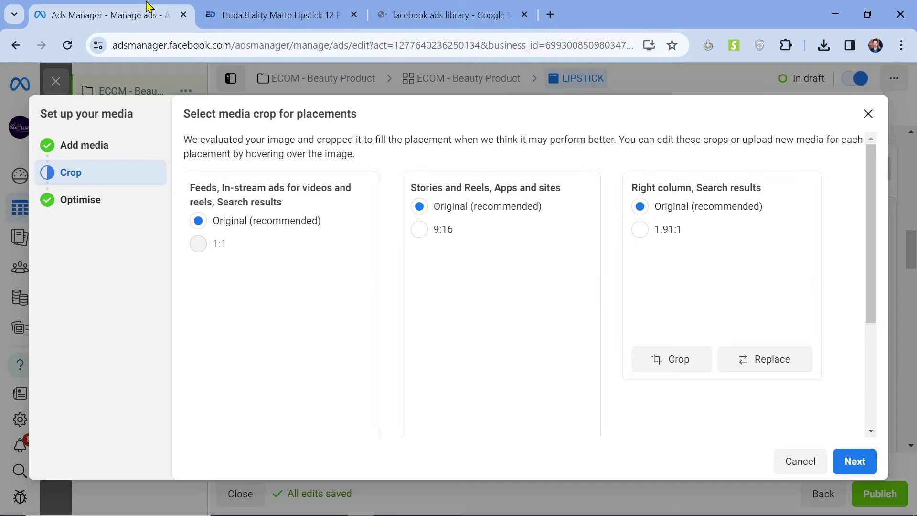
left_click(296, 6)
scroll(614, 314, "up", 3)
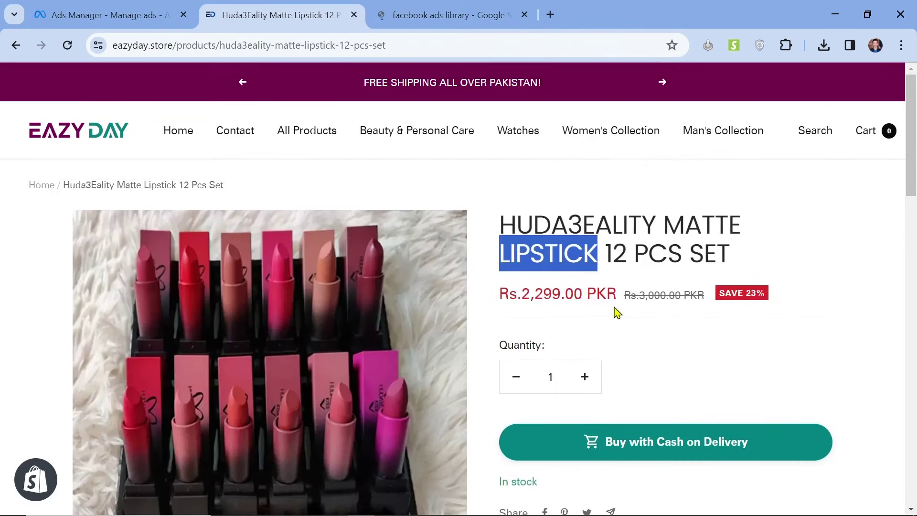
left_click(594, 241)
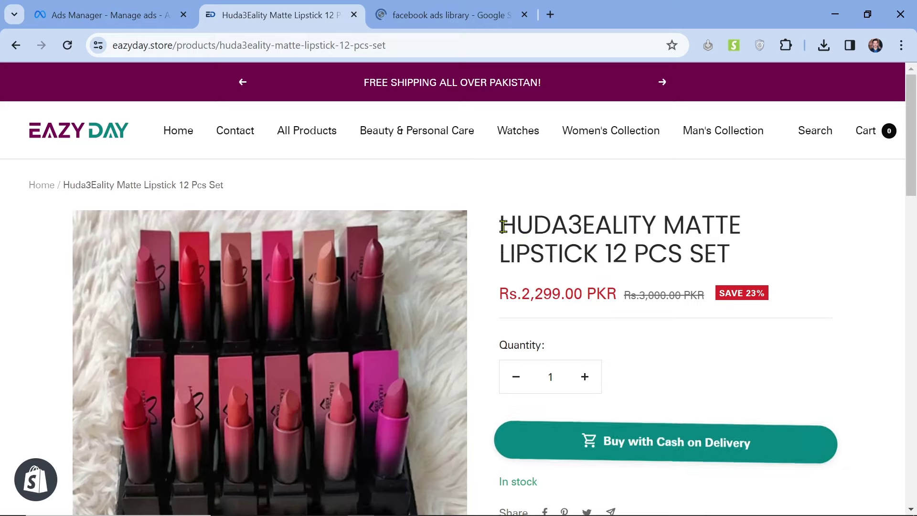
left_click_drag(500, 225, 596, 252)
key("ctrl+c")
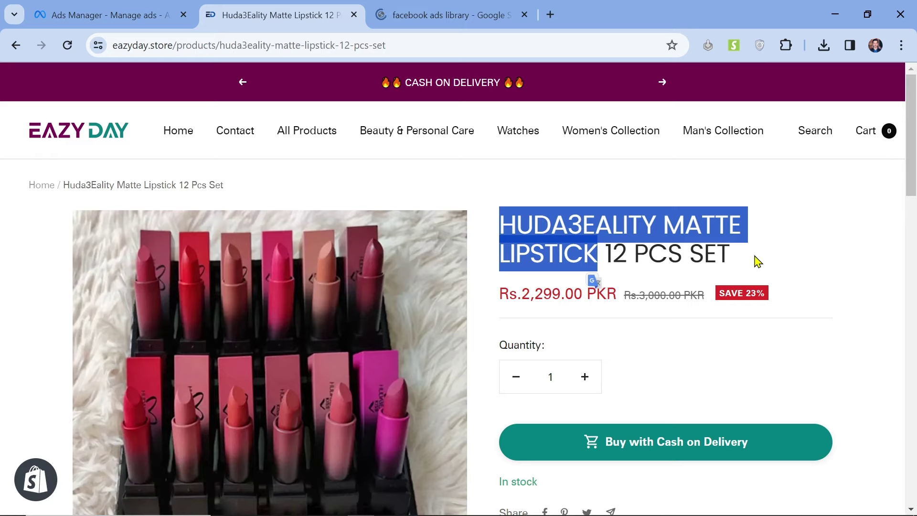
- Open the Meta Ad Library from the search results and set the ad category to All ads for Pakistan
left_click(533, 8)
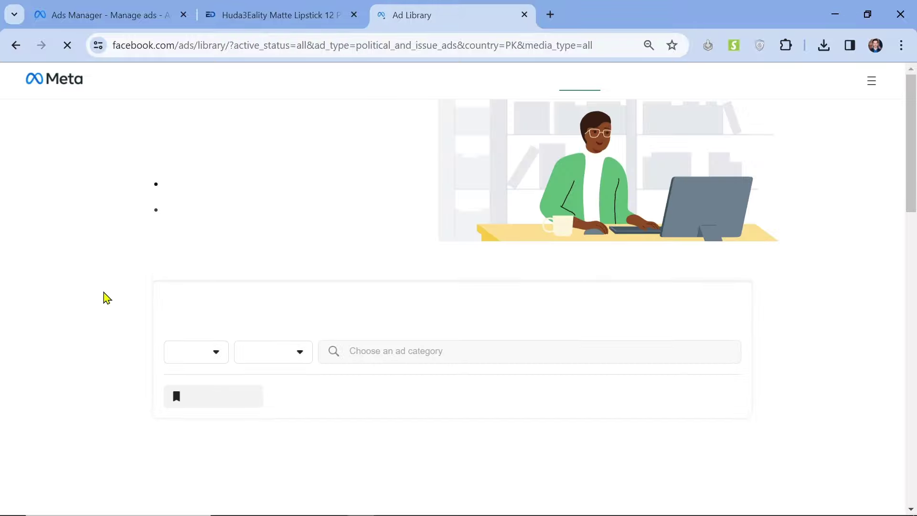
left_click(271, 363)
scroll(422, 296, "down", 2)
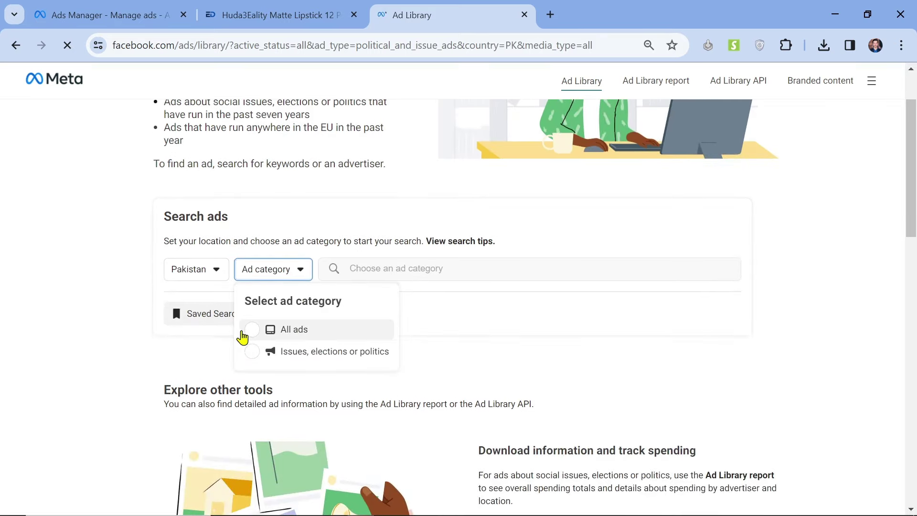
left_click(250, 335)
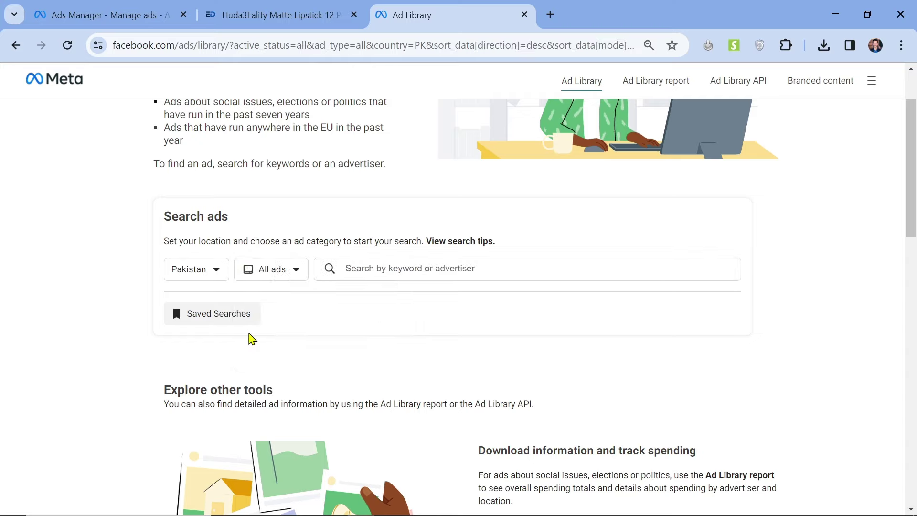
- Search the Ad Library for the copied product name, edited to "HUDA EALITY MATTE LIPSTICK"
left_click(437, 267)
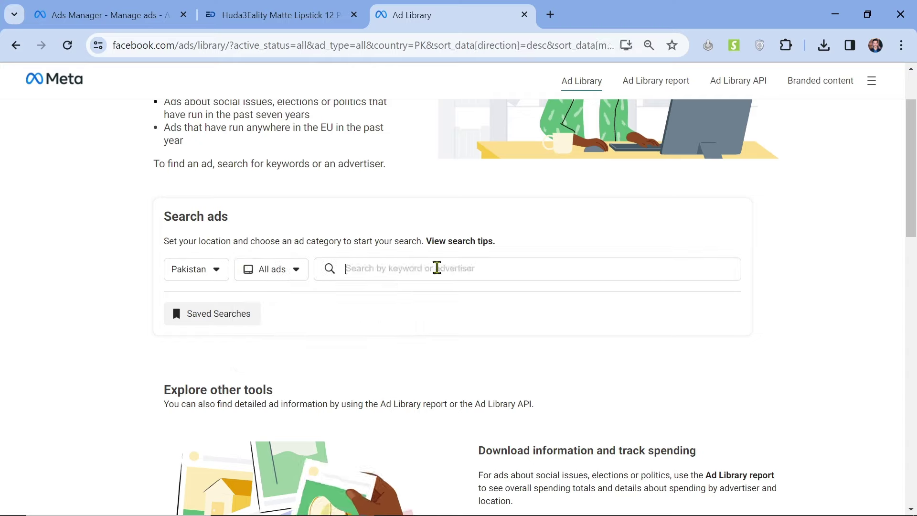
key("ctrl+v")
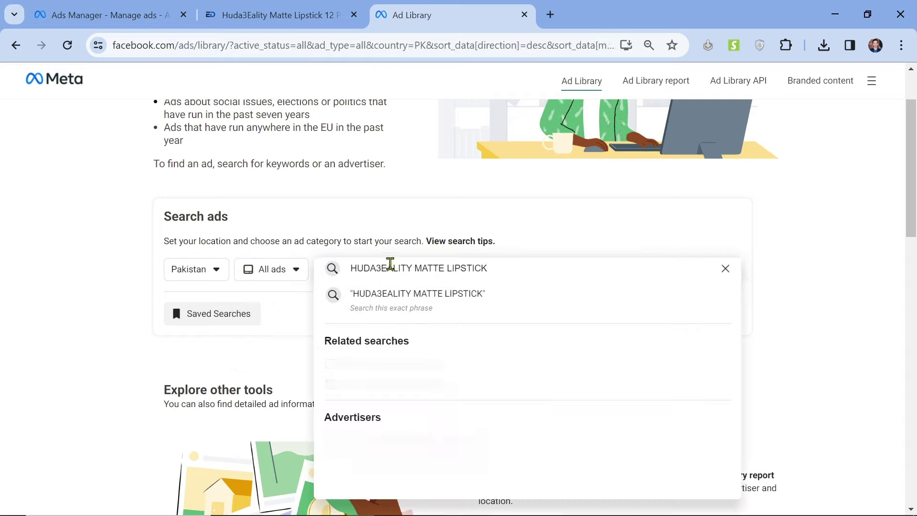
left_click_drag(363, 268, 385, 268)
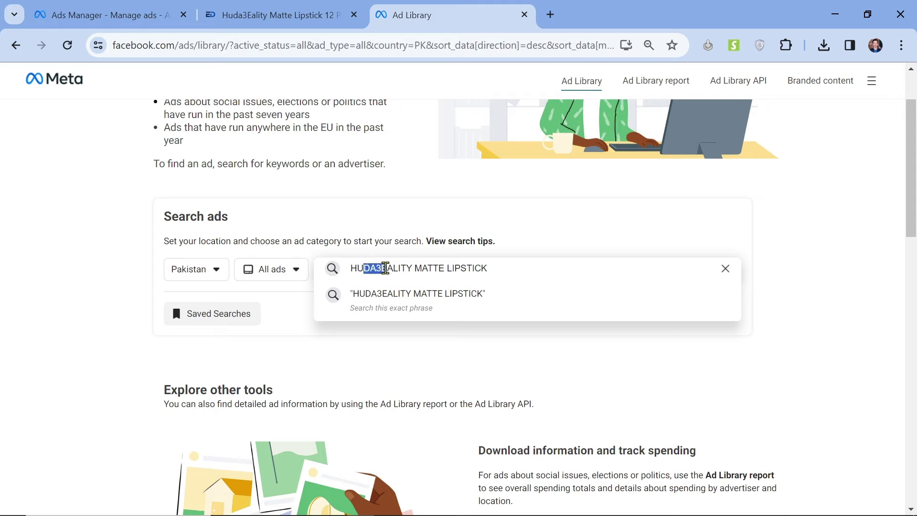
left_click(386, 267)
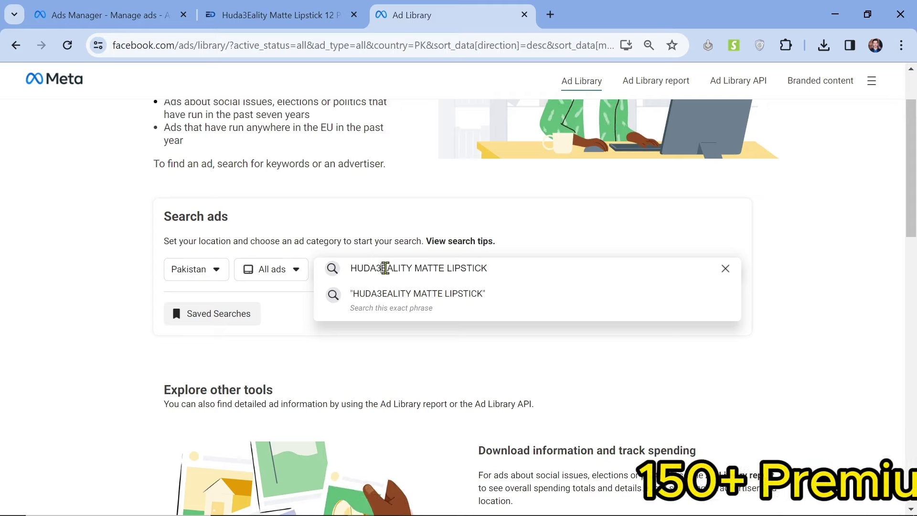
key("BackSpace")
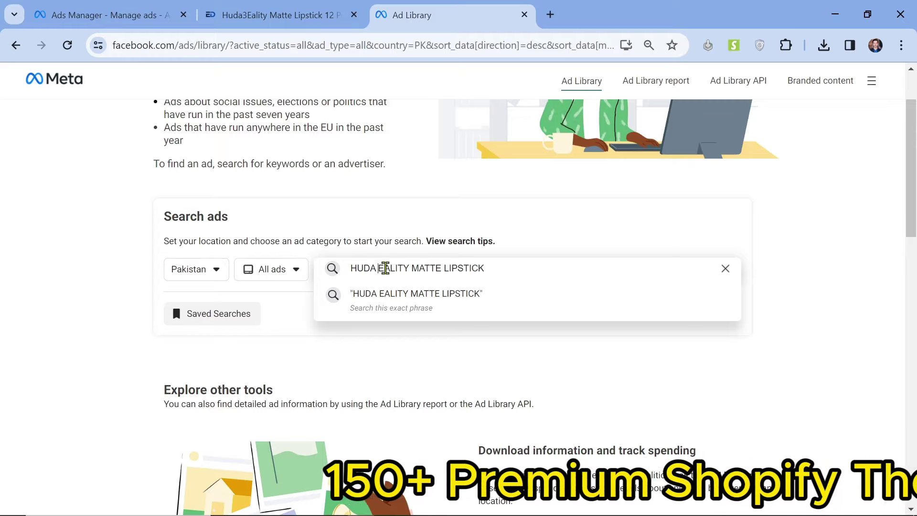
key("Return")
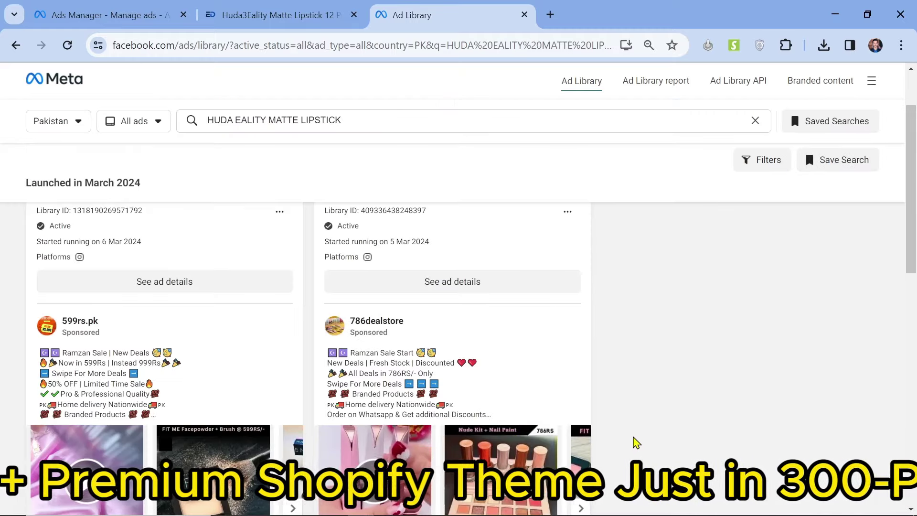
- Examine the competitor ads found for the Huda matte lipstick, checking their text and product images
scroll(609, 368, "down", 9)
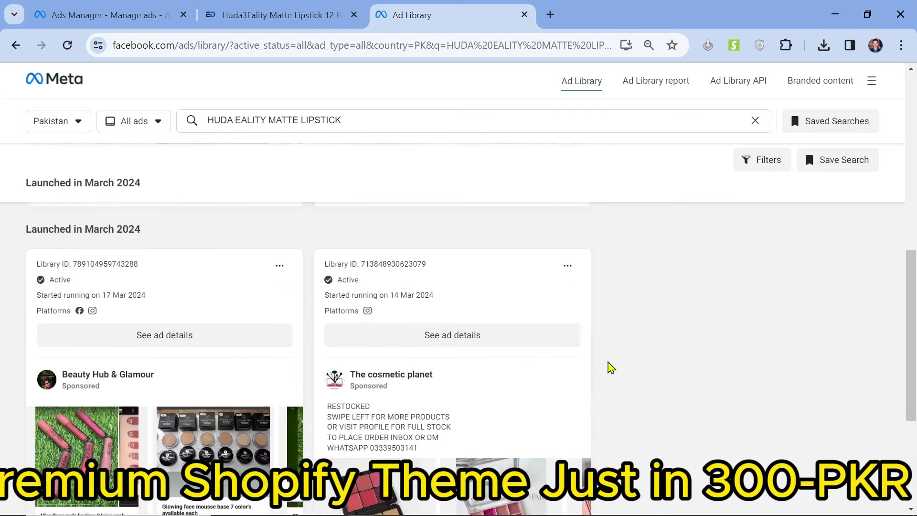
scroll(611, 368, "down", 4)
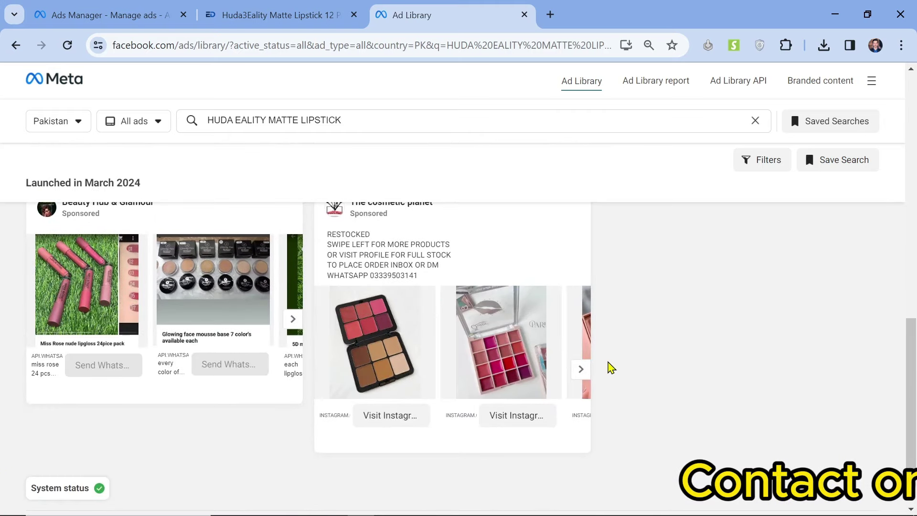
scroll(611, 368, "down", 8)
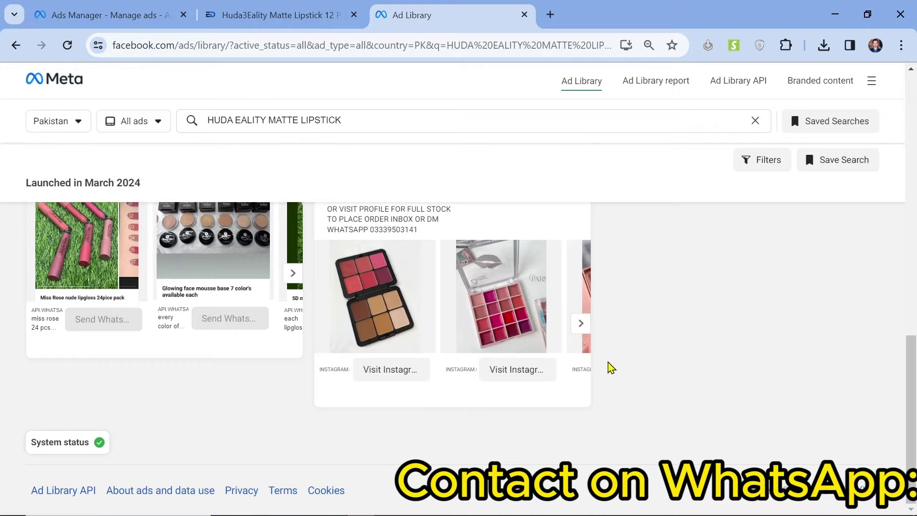
scroll(610, 368, "up", 2)
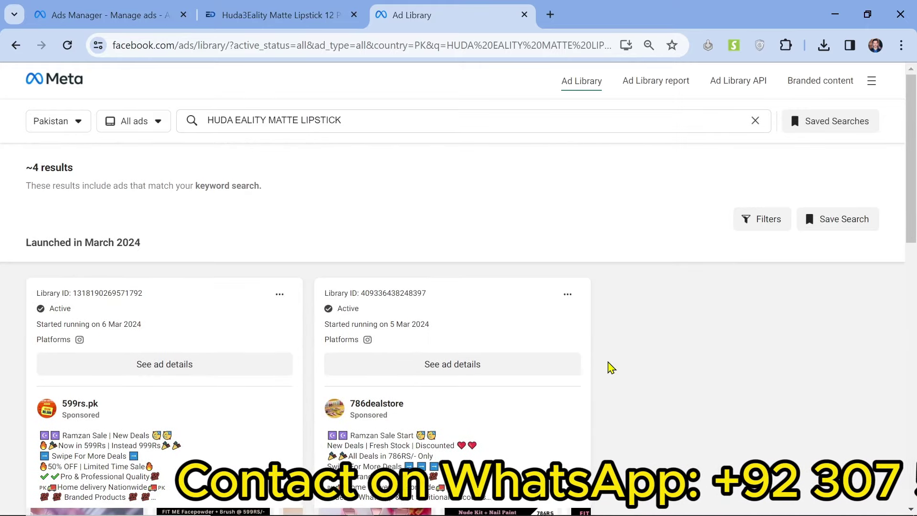
scroll(611, 367, "down", 5)
scroll(610, 367, "up", 3)
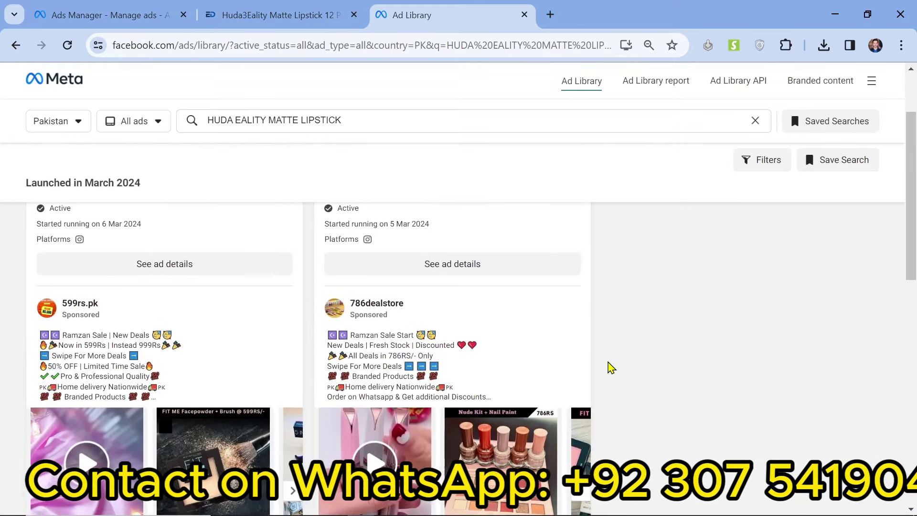
scroll(611, 368, "down", 3)
scroll(611, 368, "down", 6)
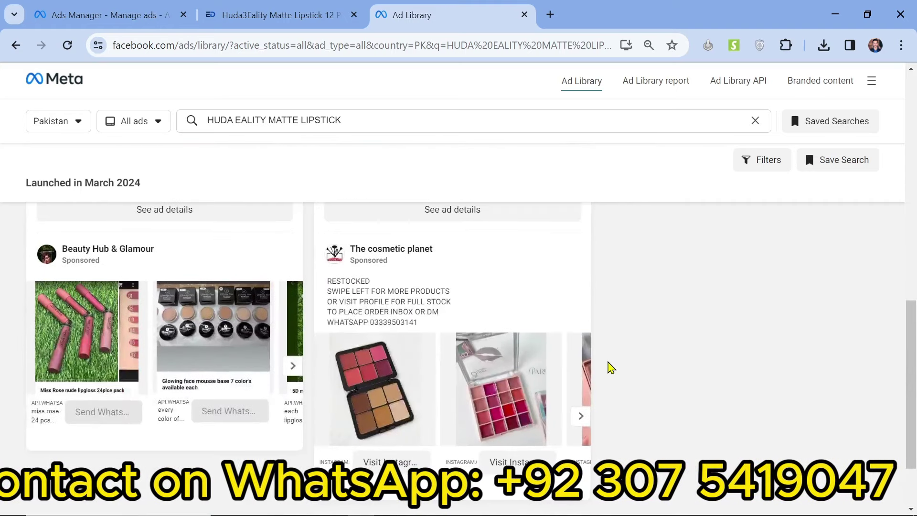
scroll(607, 360, "up", 10)
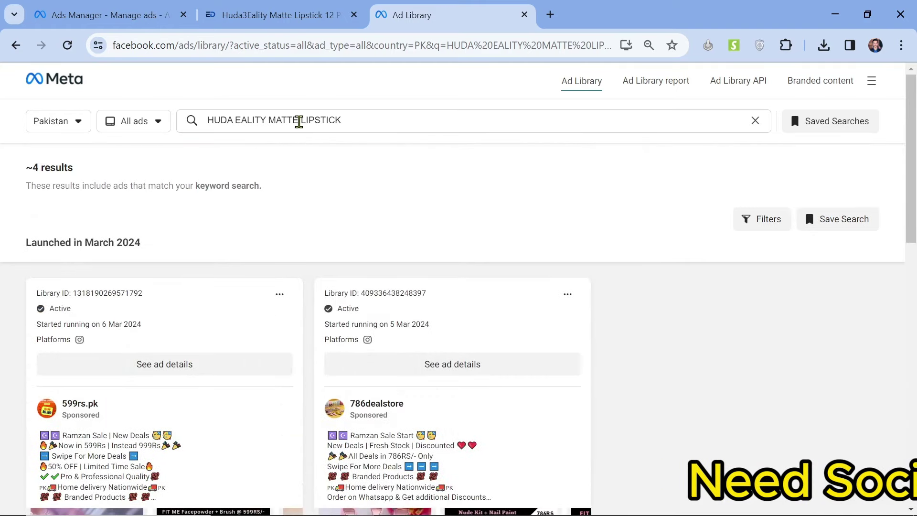
- Shorten the Ad Library keyword to "MATTE LIPSTICK" and run the search again
left_click(269, 117)
key("BackSpace")
key("BackSpace")
key("BackSpace")
key("BackSpace")
key("BackSpace")
key("BackSpace")
key("BackSpace")
key("BackSpace")
key("BackSpace")
key("BackSpace")
key("BackSpace")
key("BackSpace")
key("Return")
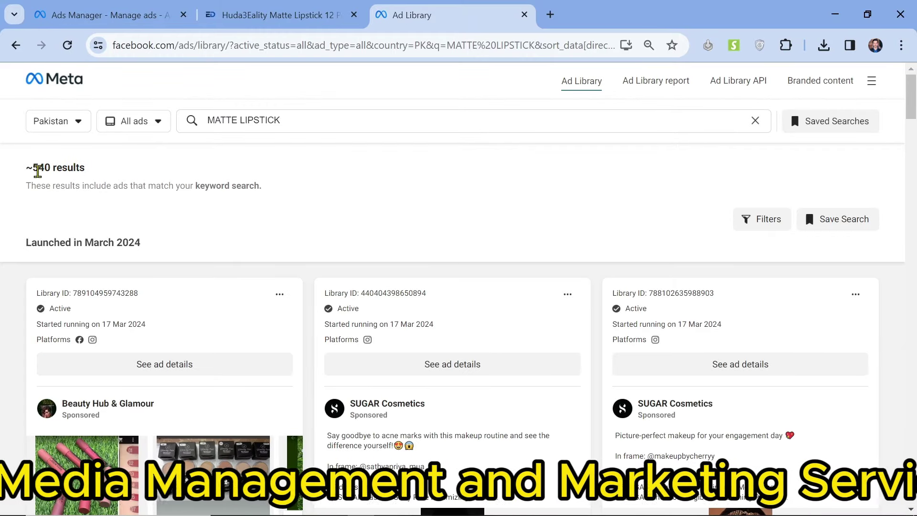
- Examine the matte lipstick ads for creative ideas, including the product carousel in Beauty Hub & Glamour's ad
left_click_drag(37, 169, 150, 168)
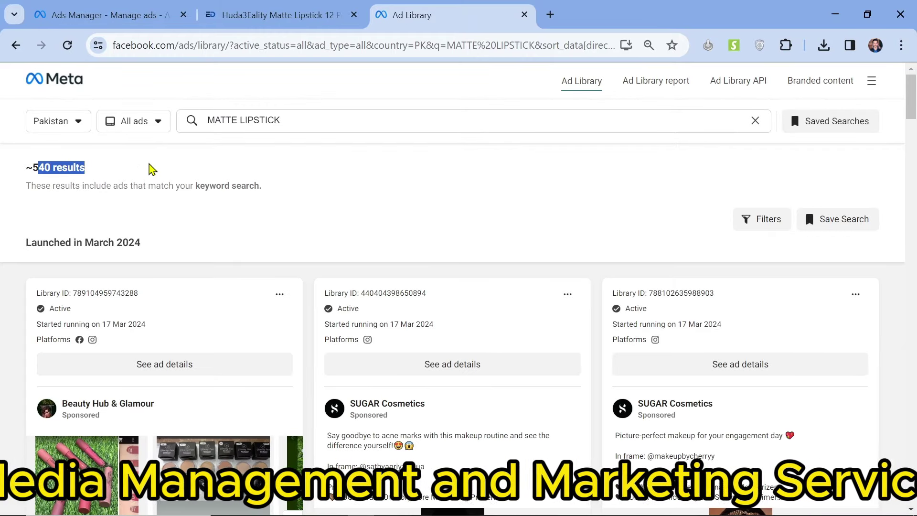
left_click(436, 123)
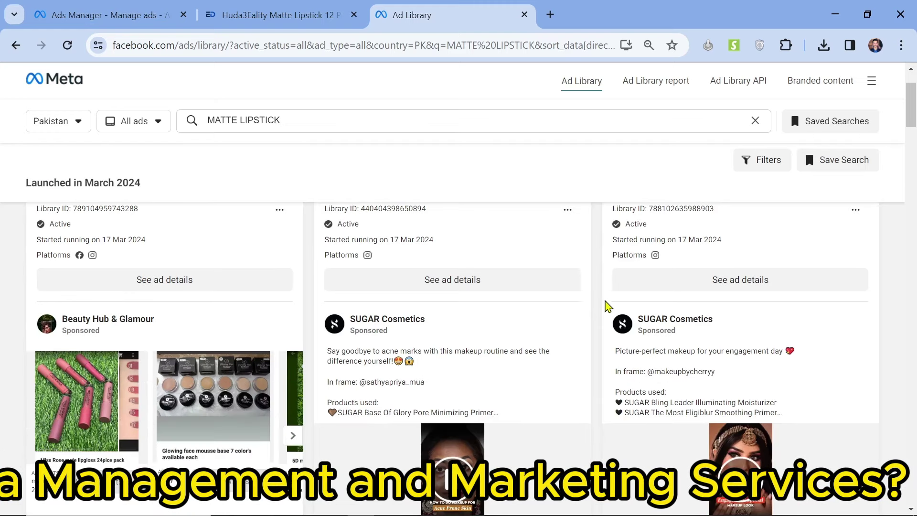
scroll(601, 309, "down", 4)
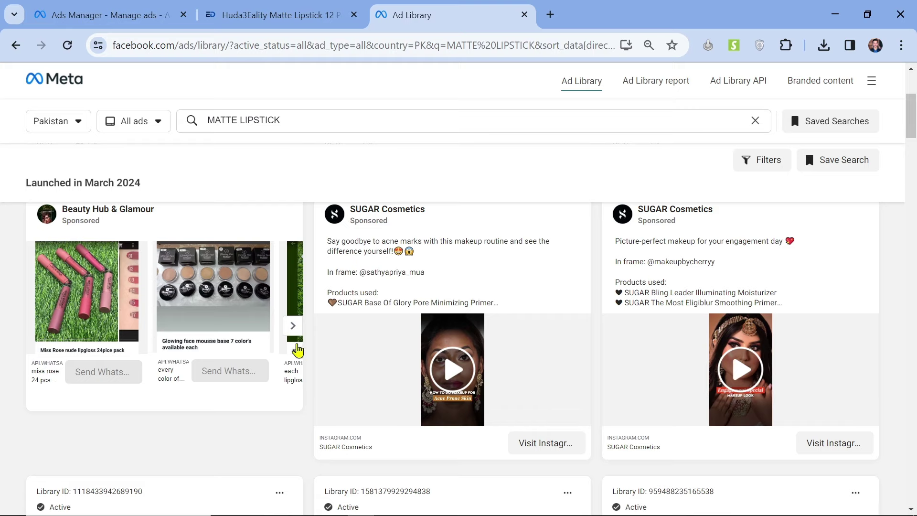
left_click(295, 329)
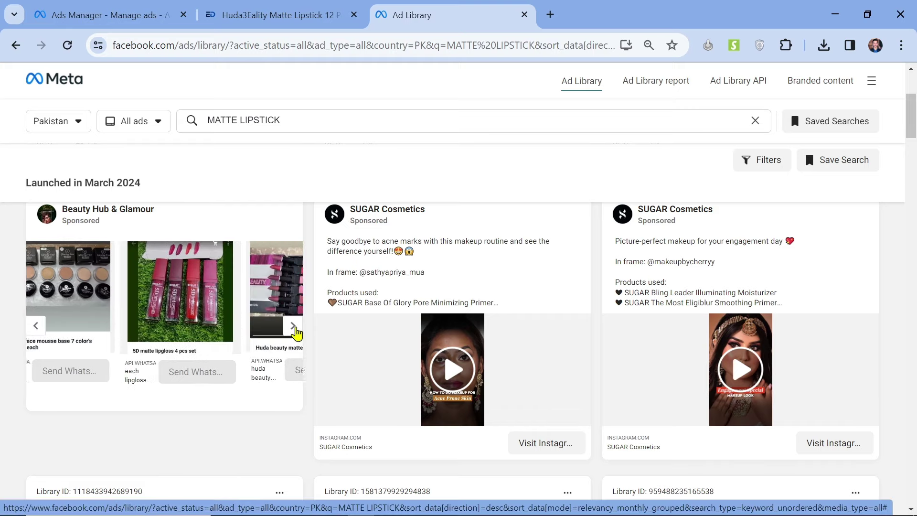
left_click(294, 329)
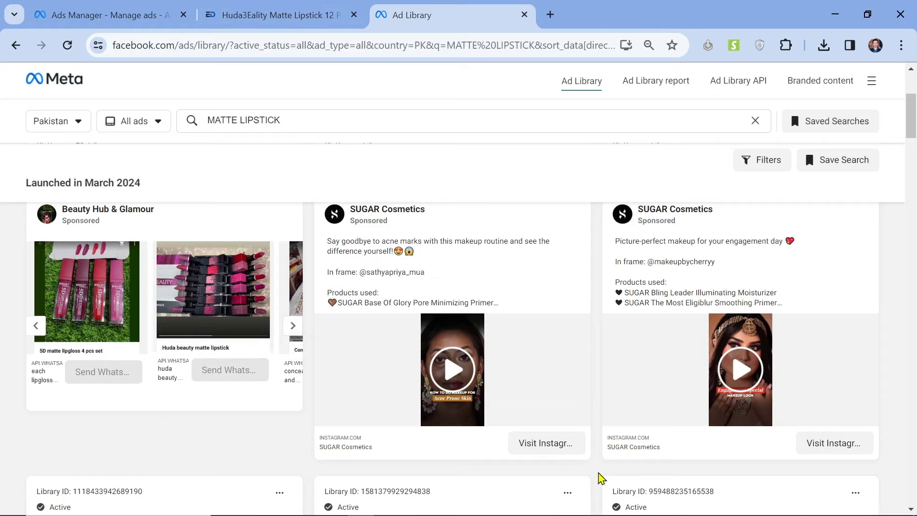
scroll(599, 478, "down", 6)
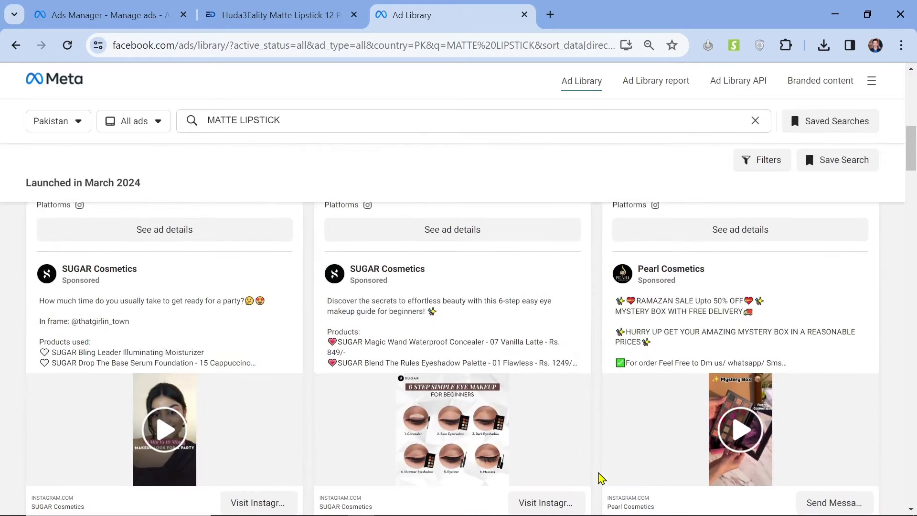
scroll(688, 453, "down", 6)
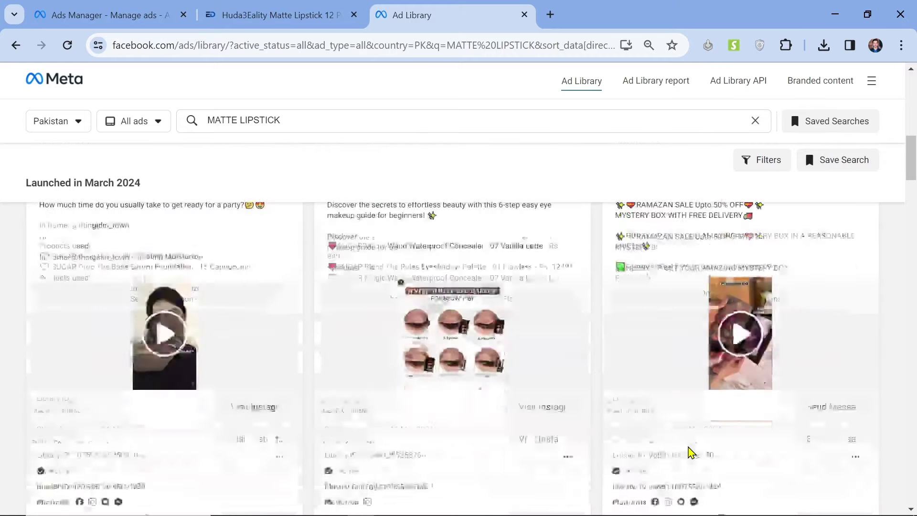
scroll(688, 453, "down", 2)
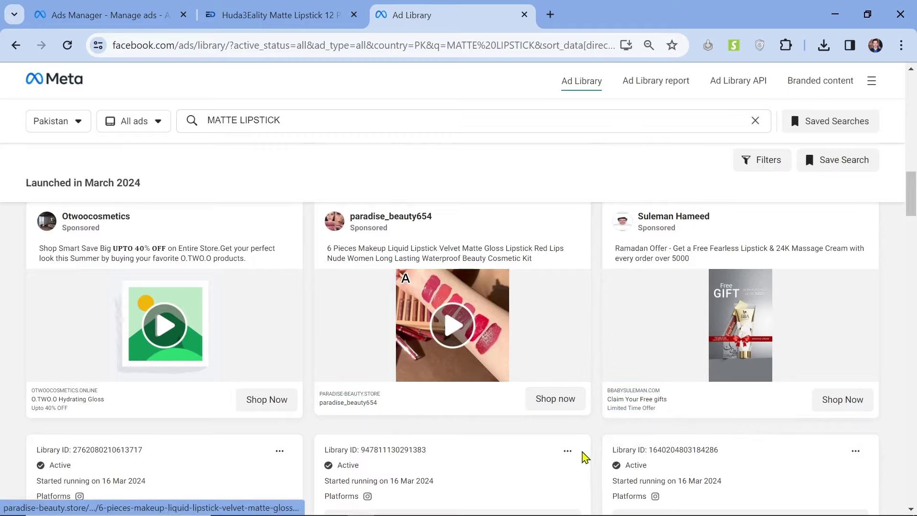
scroll(613, 486, "down", 10)
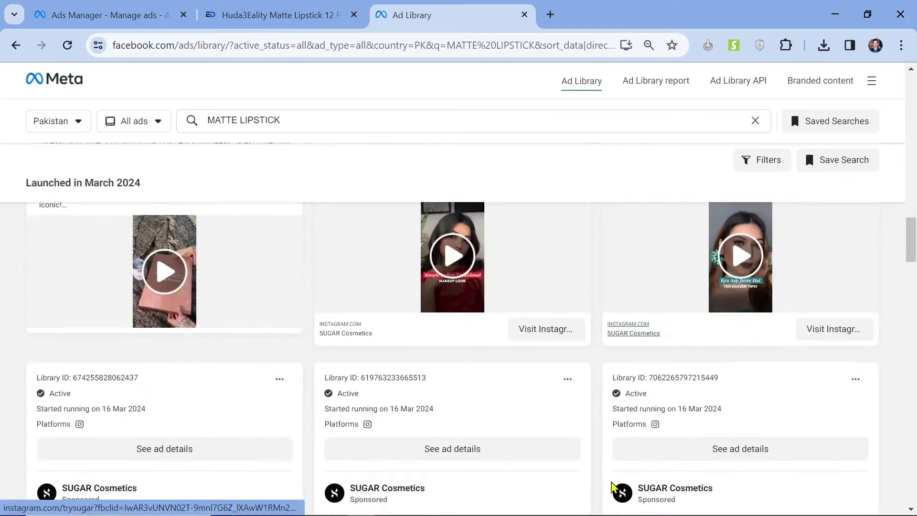
scroll(612, 486, "down", 12)
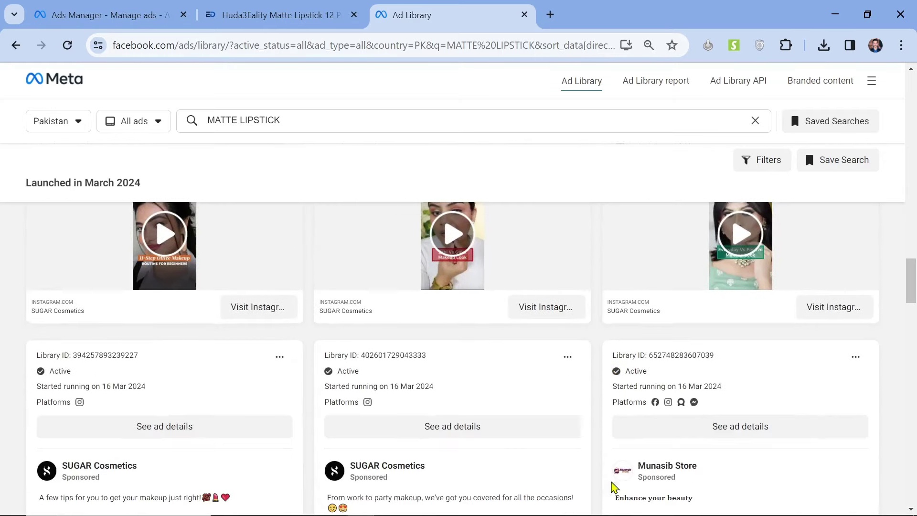
scroll(614, 486, "down", 3)
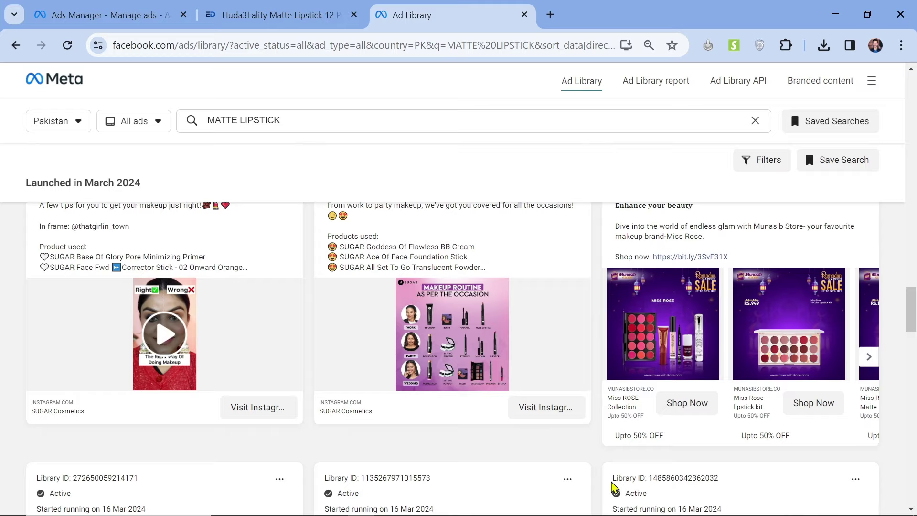
- Browse further through the matte lipstick ads launched in March 2024, comparing the sellers' ad text and product images
scroll(613, 487, "down", 7)
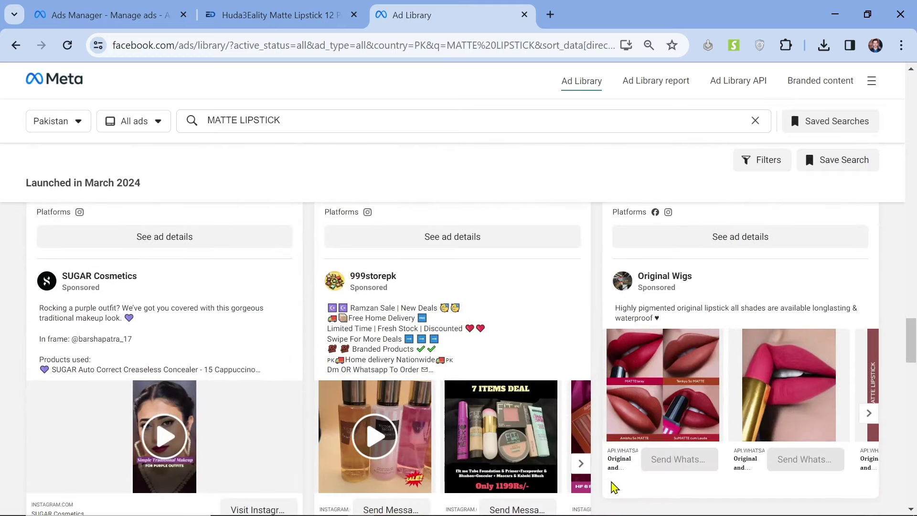
scroll(613, 486, "down", 12)
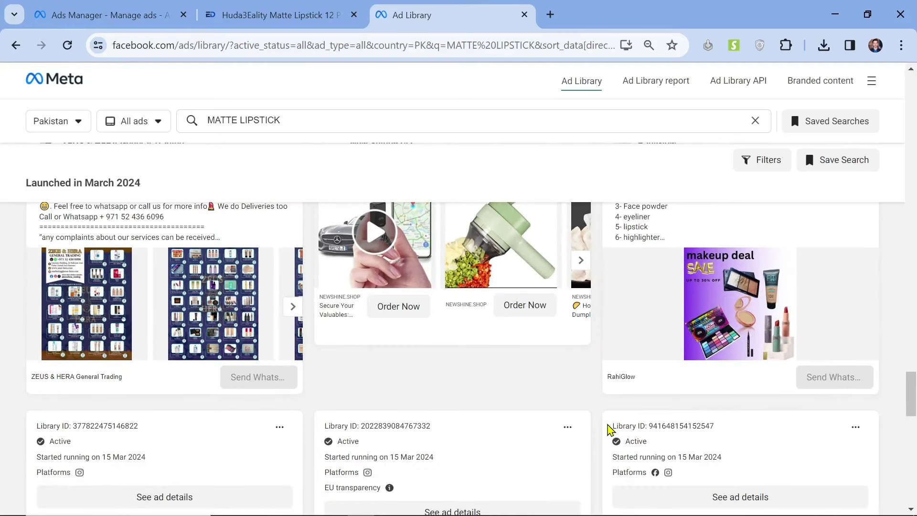
scroll(609, 452, "down", 7)
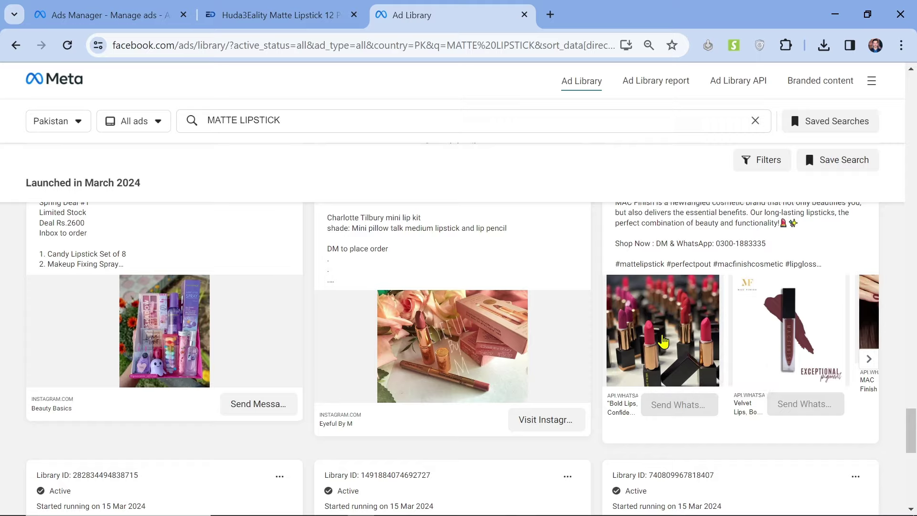
scroll(569, 249, "down", 10)
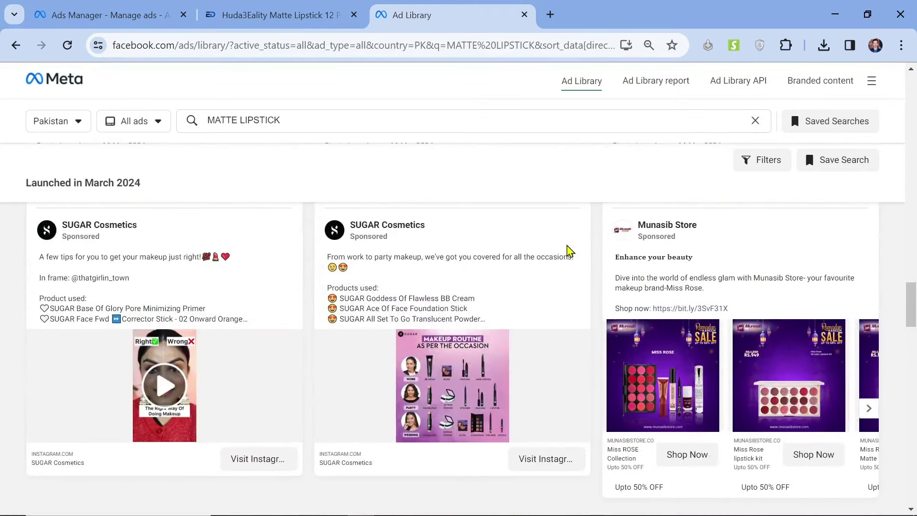
scroll(597, 325, "down", 5)
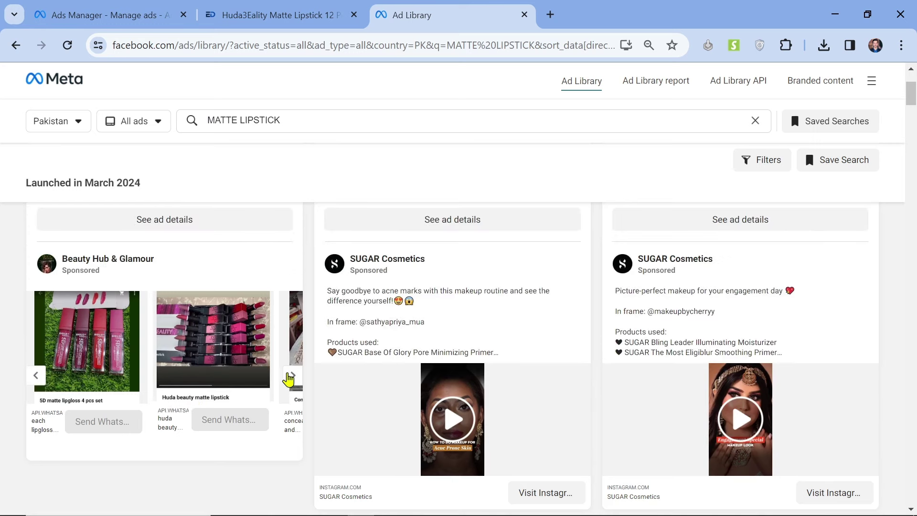
- Open the details of Beauty Hub & Glamour's ad and go through its carousel to the Huda beauty matte lipstick card's description
scroll(220, 342, "up", 3)
left_click(220, 342)
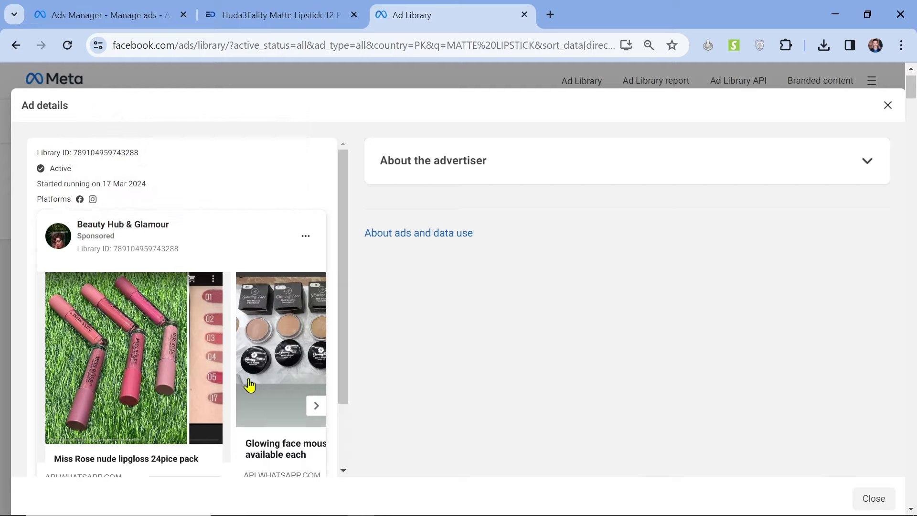
scroll(198, 327, "down", 2)
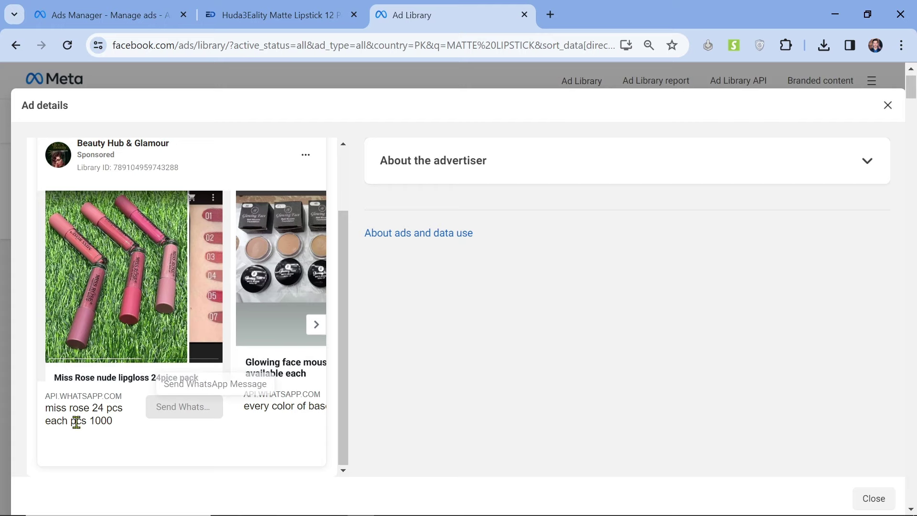
left_click(319, 327)
left_click(314, 327)
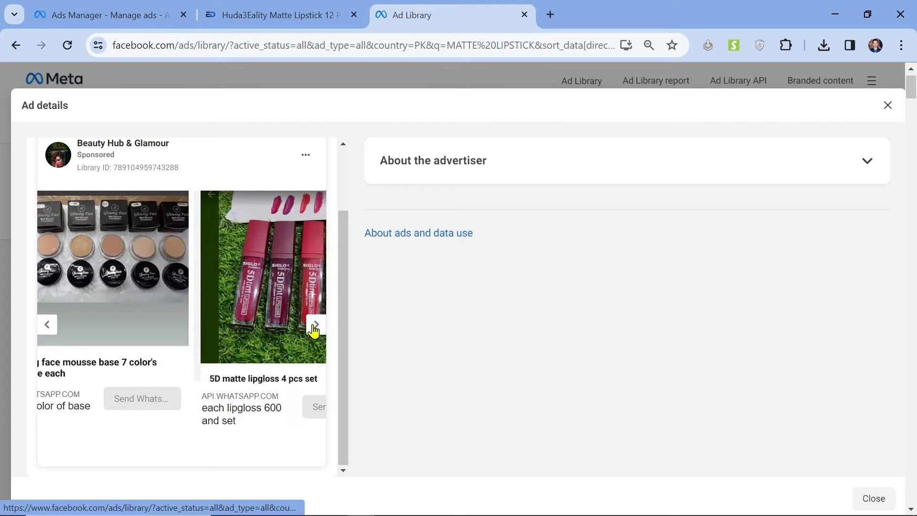
left_click(315, 326)
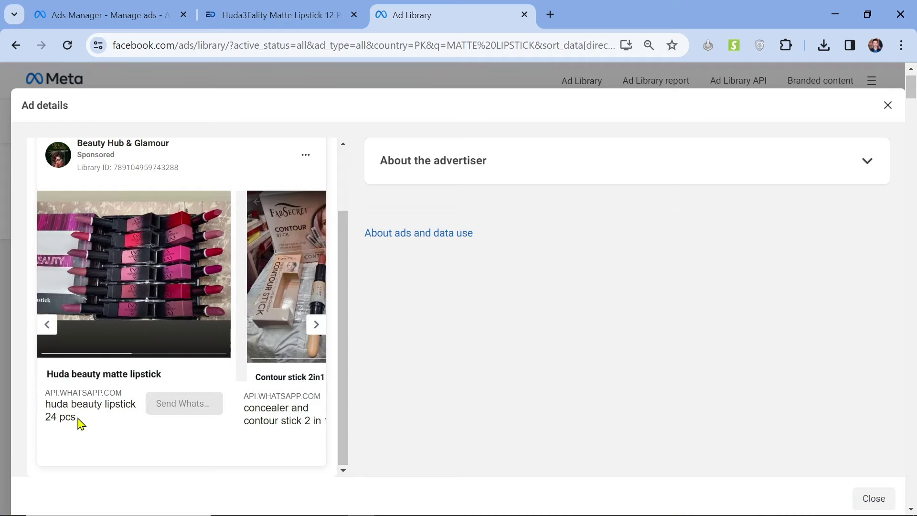
triple_click(57, 416)
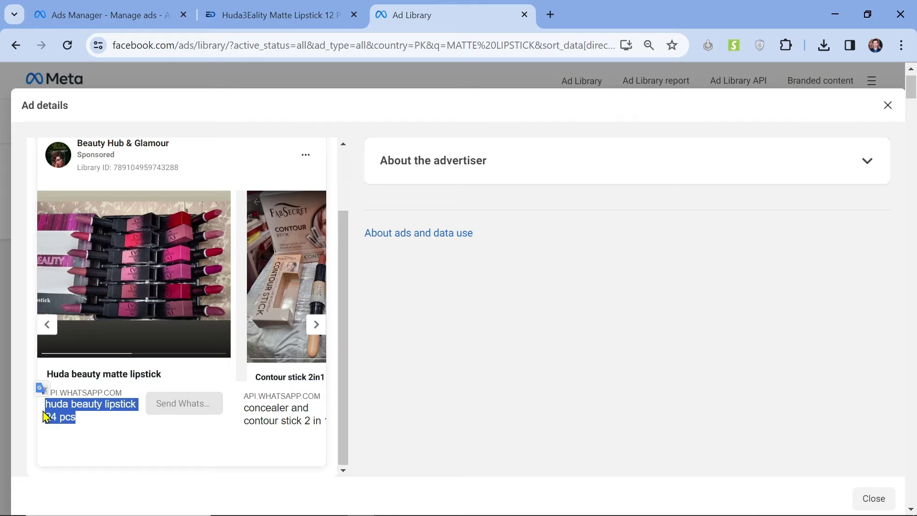
left_click(99, 431)
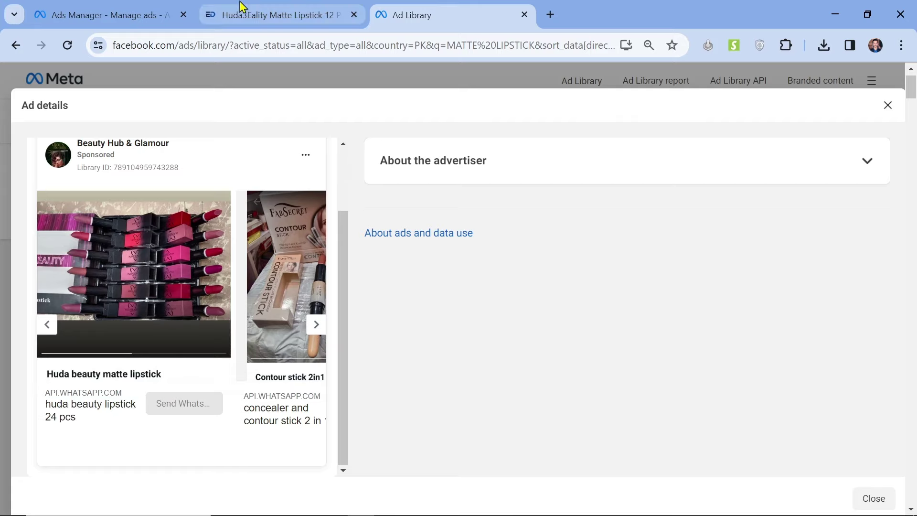
- Review the Huda3Eality Matte Lipstick 12 Pcs Set page on the store, viewing the product's second photo
left_click(272, 8)
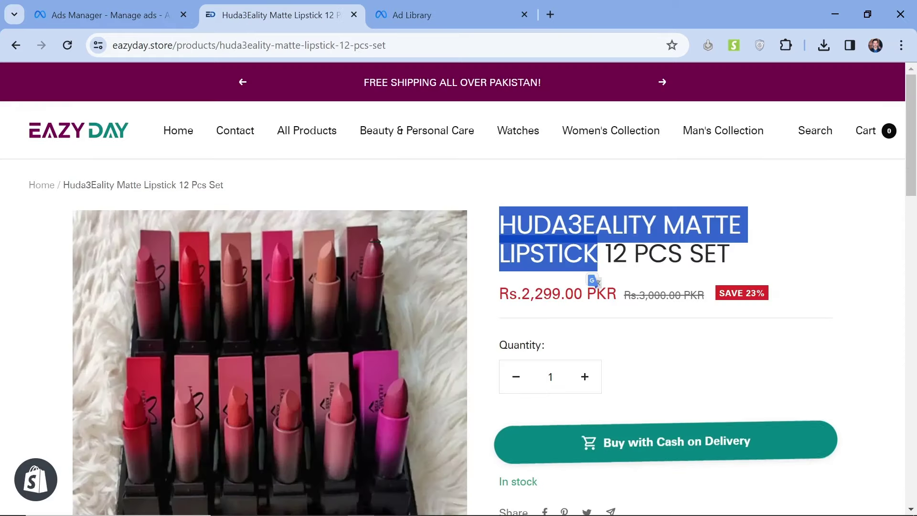
scroll(595, 177, "down", 2)
scroll(595, 177, "up", 1)
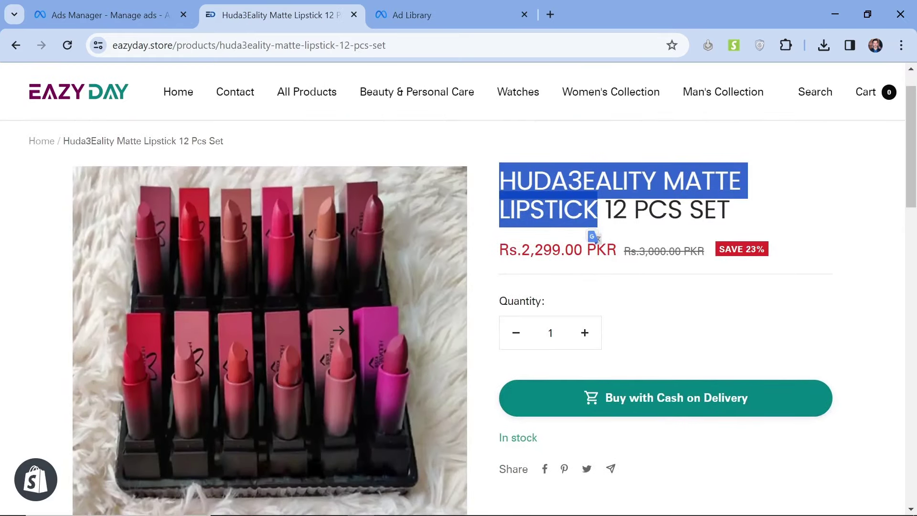
scroll(345, 342, "down", 5)
left_click(160, 315)
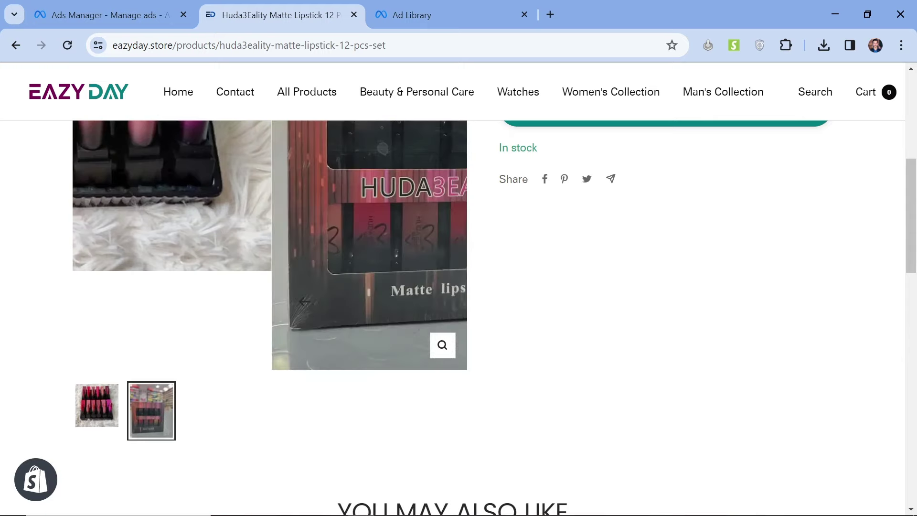
scroll(304, 302, "up", 4)
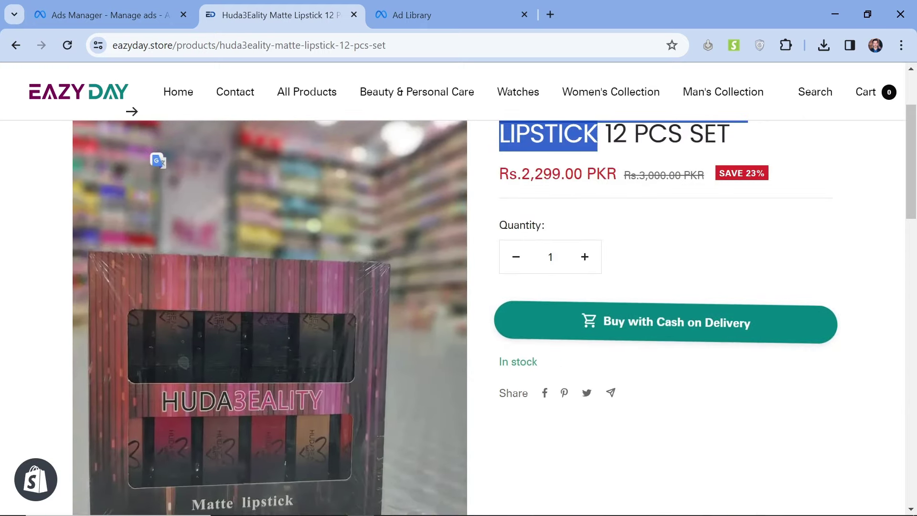
- Return to Ads Manager and accept the Original (recommended) crop for every placement of the lipstick image
left_click(100, 16)
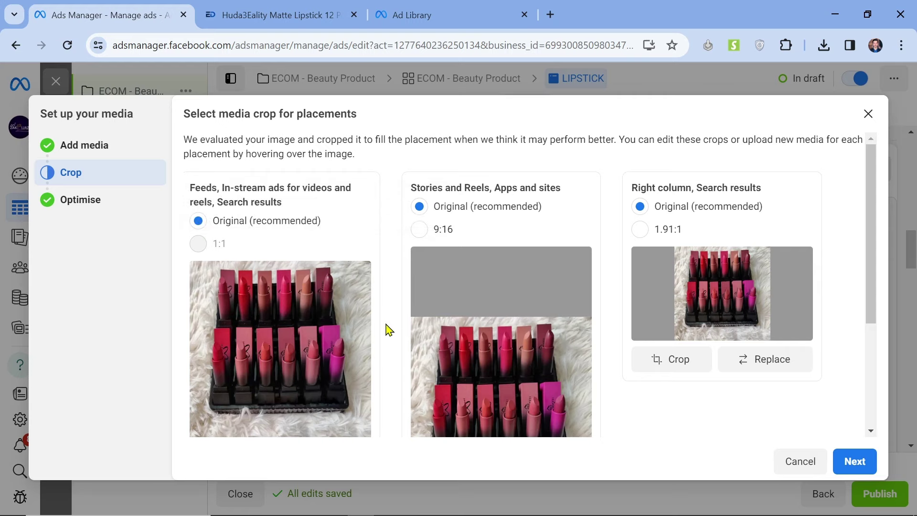
scroll(389, 329, "down", 4)
scroll(390, 329, "up", 4)
left_click(846, 461)
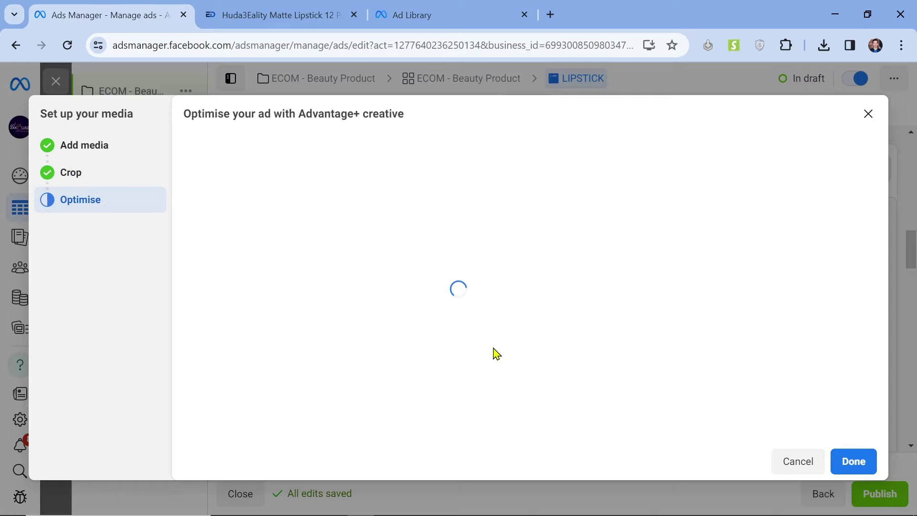
- Finish the media setup with all Advantage+ creative optimisations left on
scroll(307, 250, "down", 2)
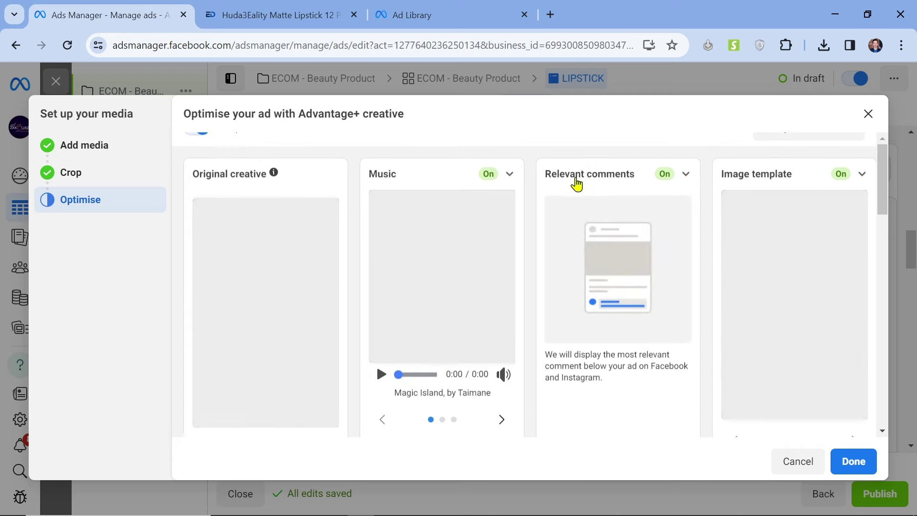
scroll(191, 245, "up", 2)
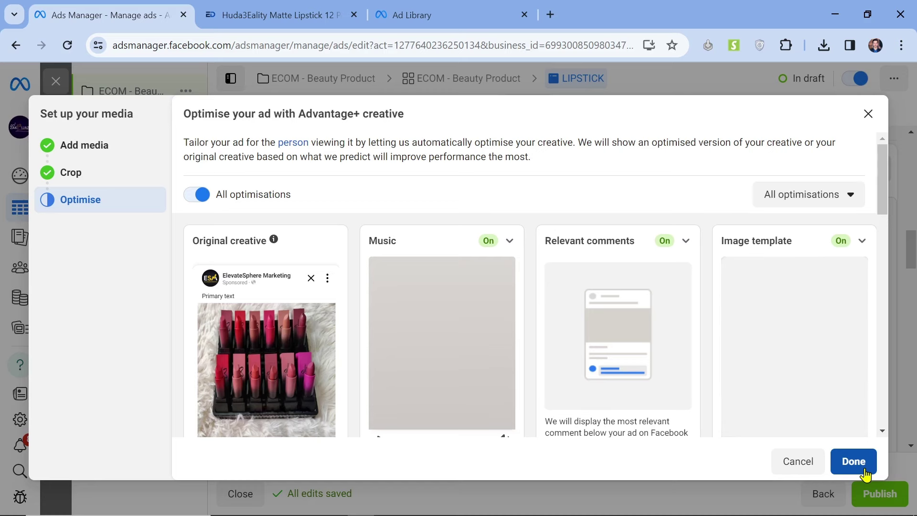
left_click(854, 461)
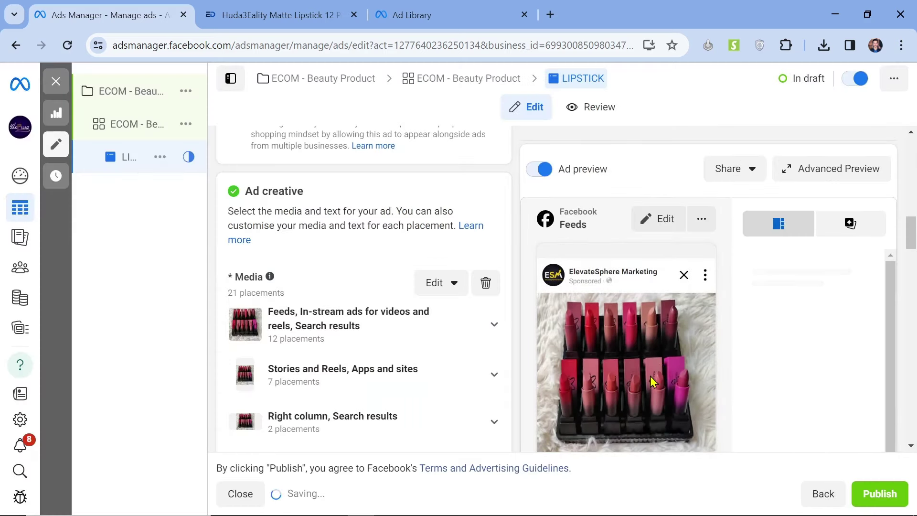
- Open the ad's empty primary text for entry, then select the full lipstick title on the store page and check the page for product details
scroll(475, 352, "down", 10)
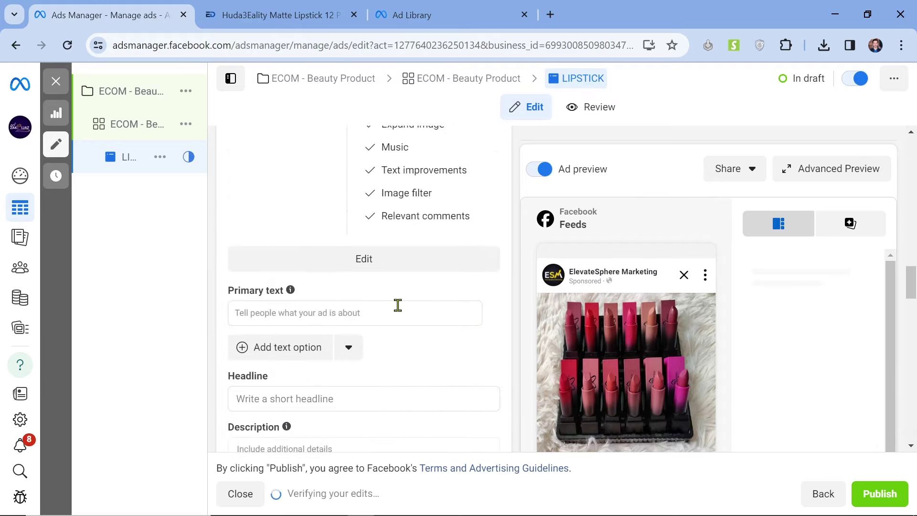
left_click(398, 305)
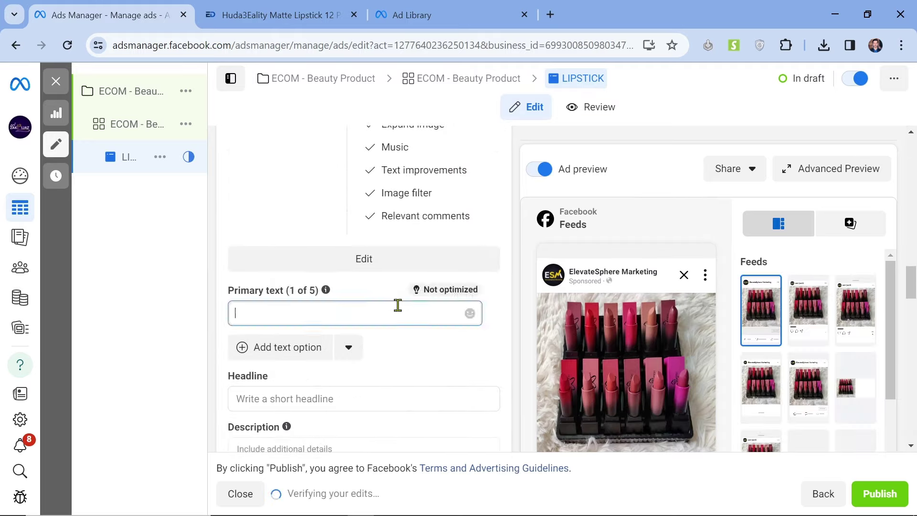
left_click(256, 11)
scroll(619, 343, "up", 3)
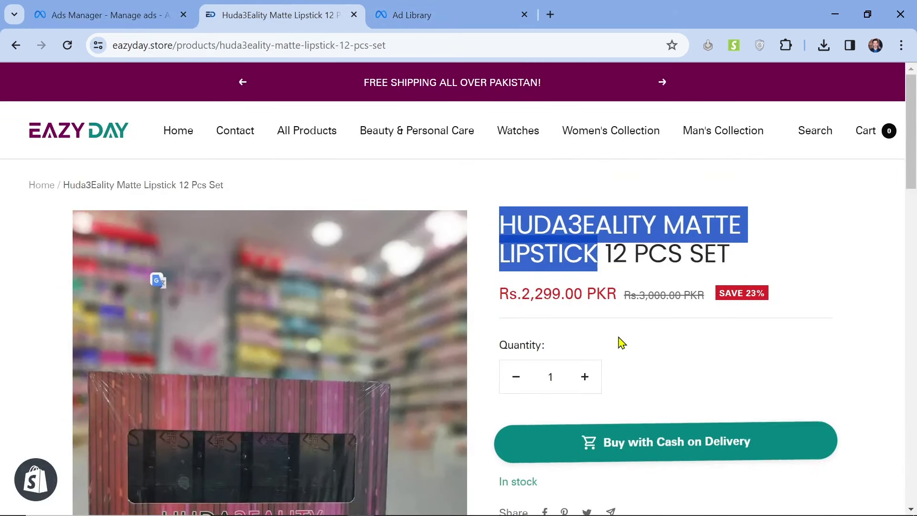
double_click(657, 261)
left_click(657, 261)
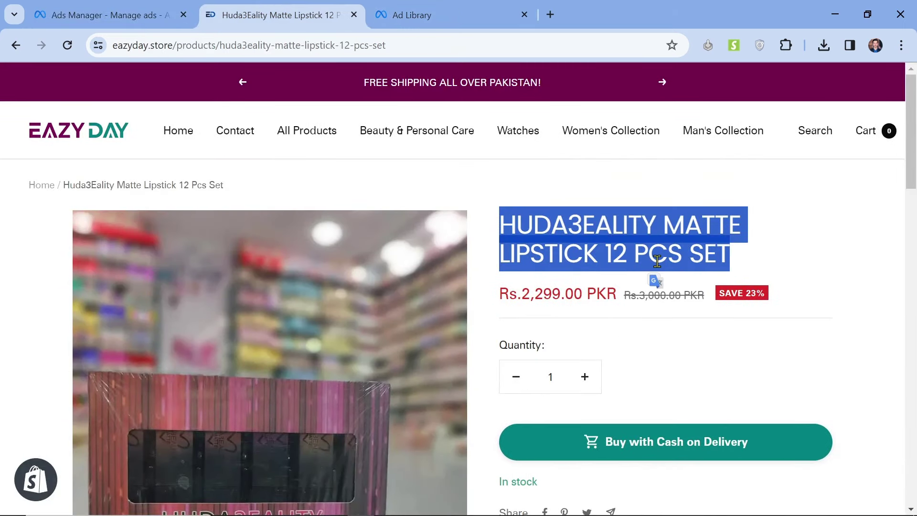
scroll(658, 264, "down", 15)
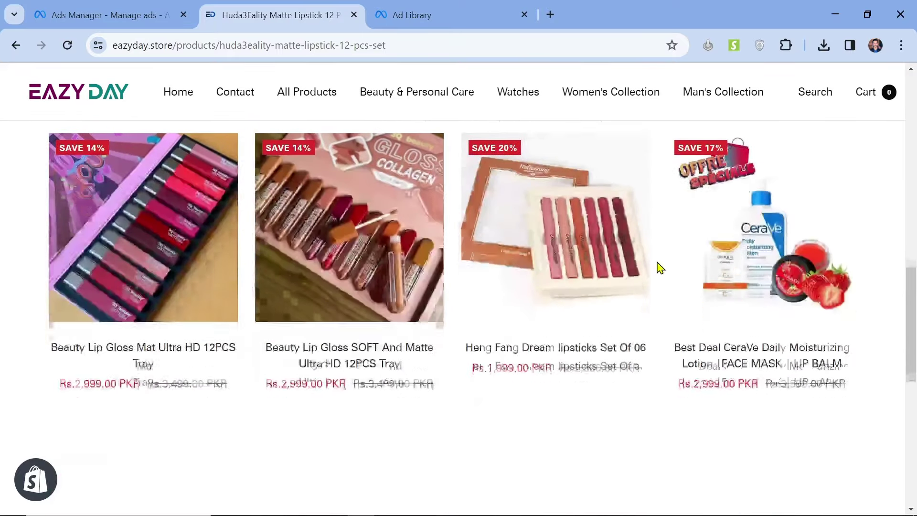
scroll(660, 267, "down", 5)
scroll(660, 268, "up", 12)
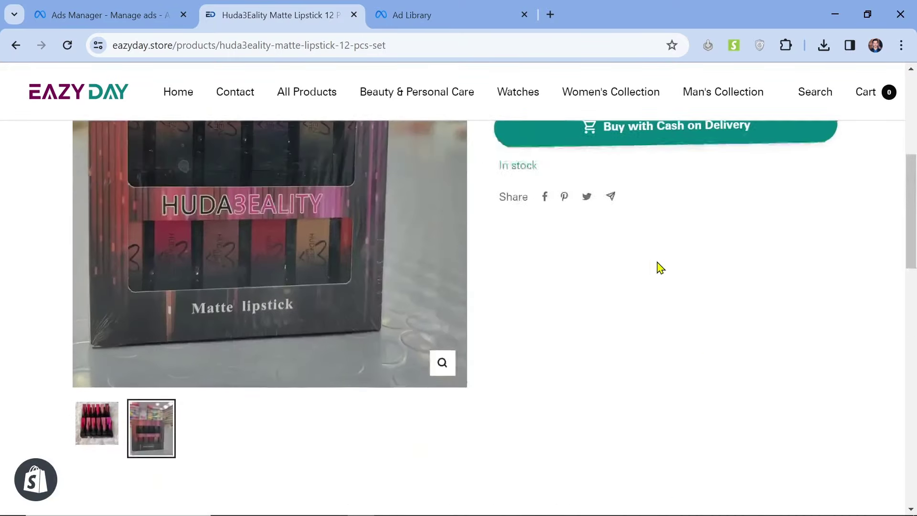
scroll(661, 267, "up", 7)
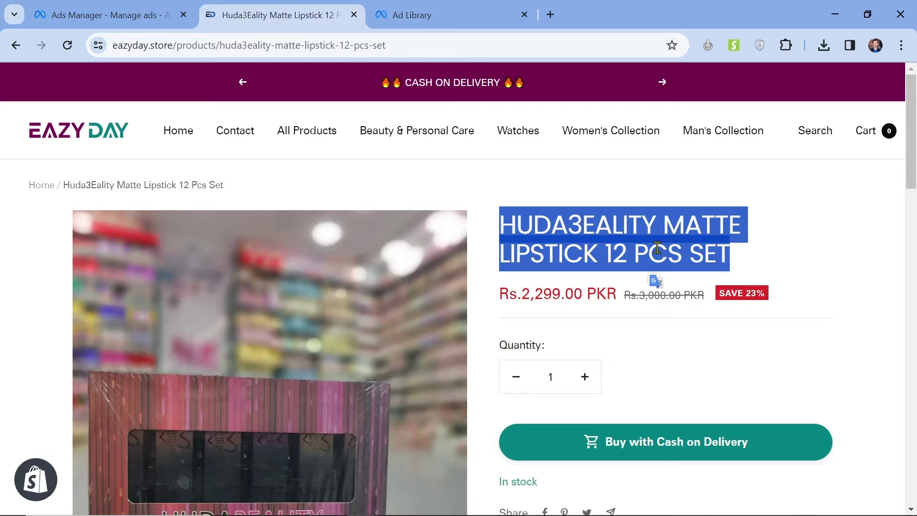
- Open ChatGPT at chat.openai.com in a new browser tab
left_click(550, 15)
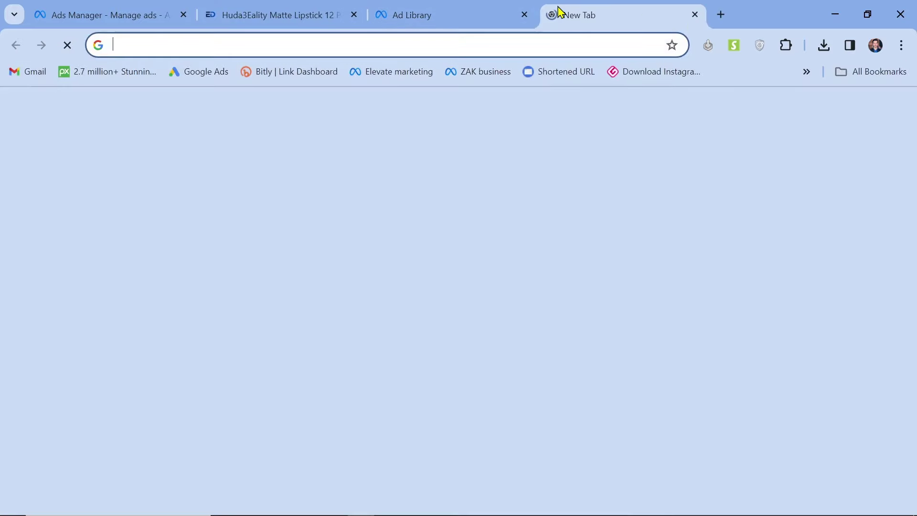
type("chat.openai.com")
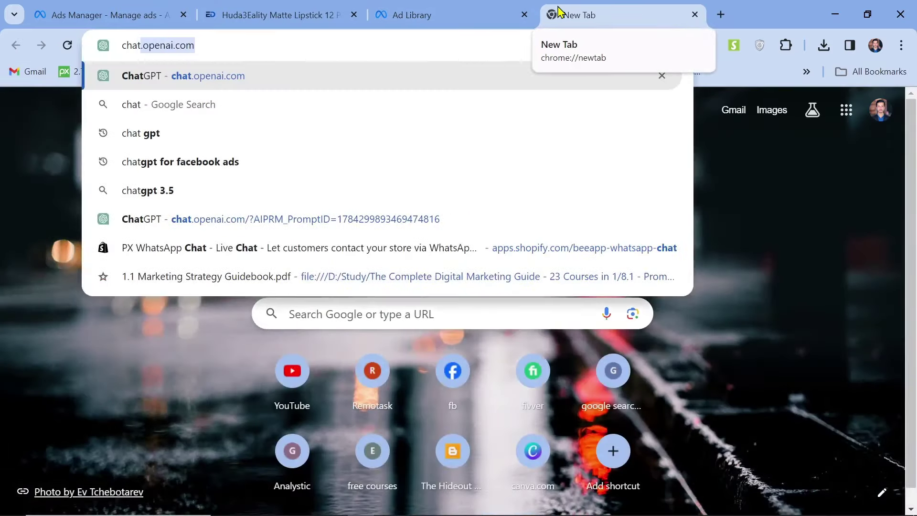
key("Return")
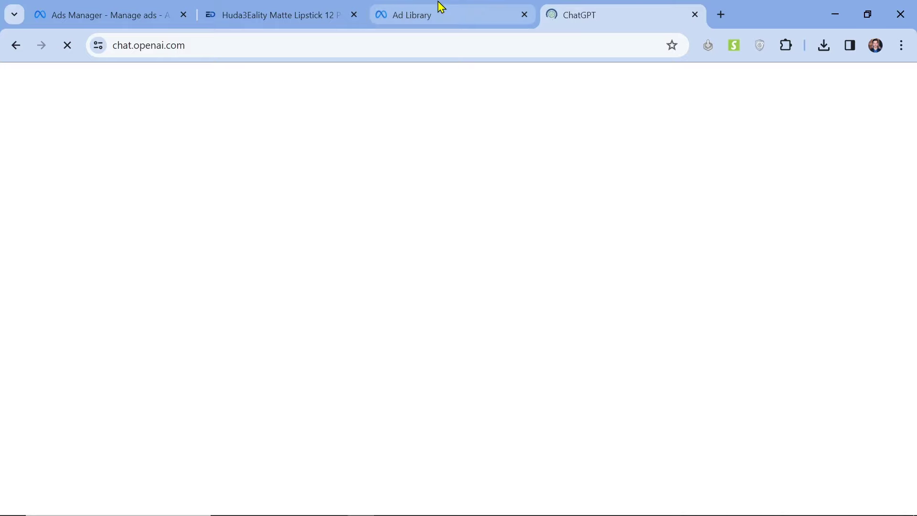
- Revisit the competitor's ad details and the LIPSTICK ad's primary text and headline fields to see which copy is needed
mouse_move(441, 7)
left_click(440, 6)
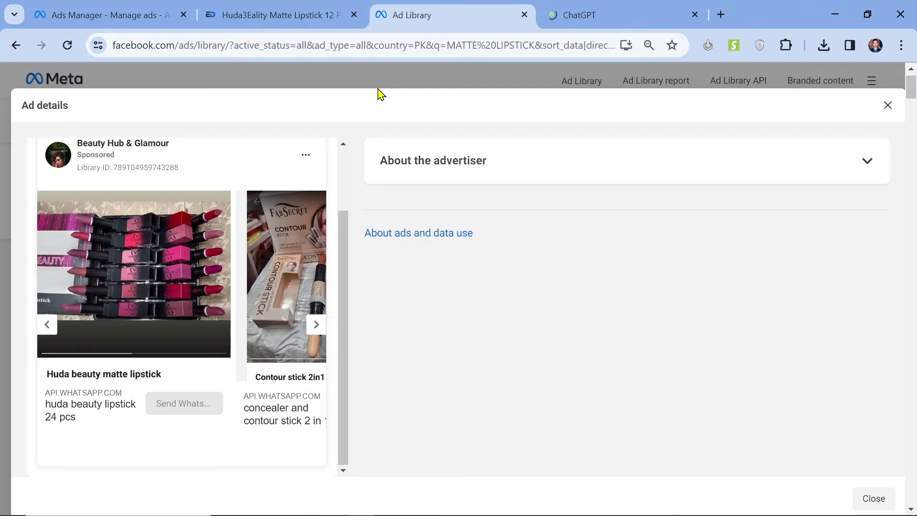
left_click(309, 7)
left_click(172, 8)
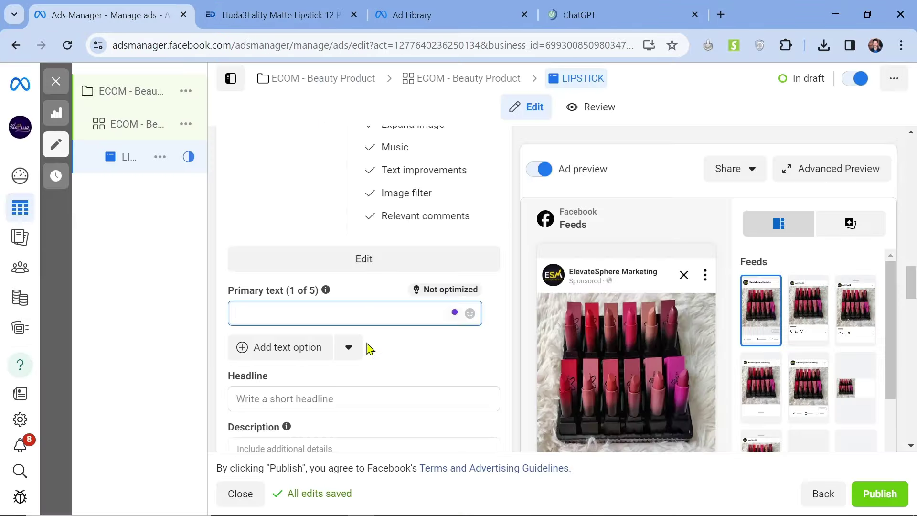
left_click(340, 400)
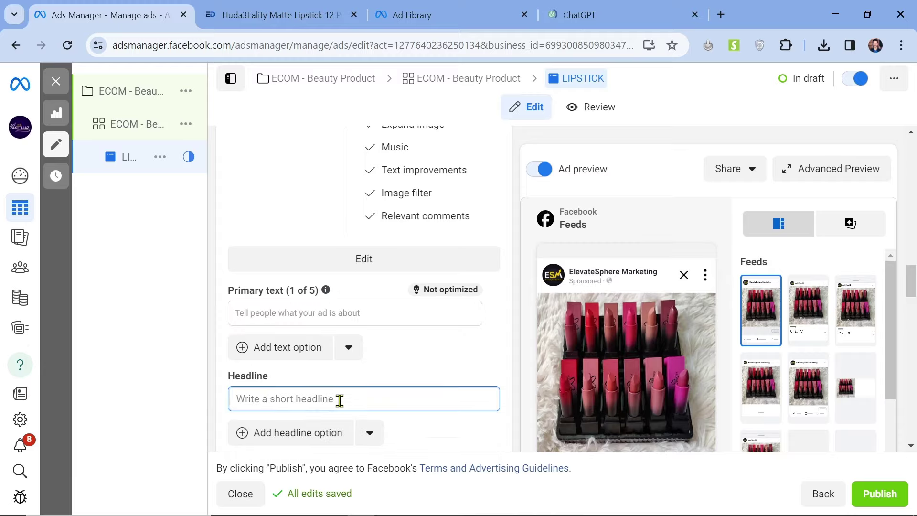
- Switch to ChatGPT and begin a prompt with "As digital marketing expert please"
left_click(582, 6)
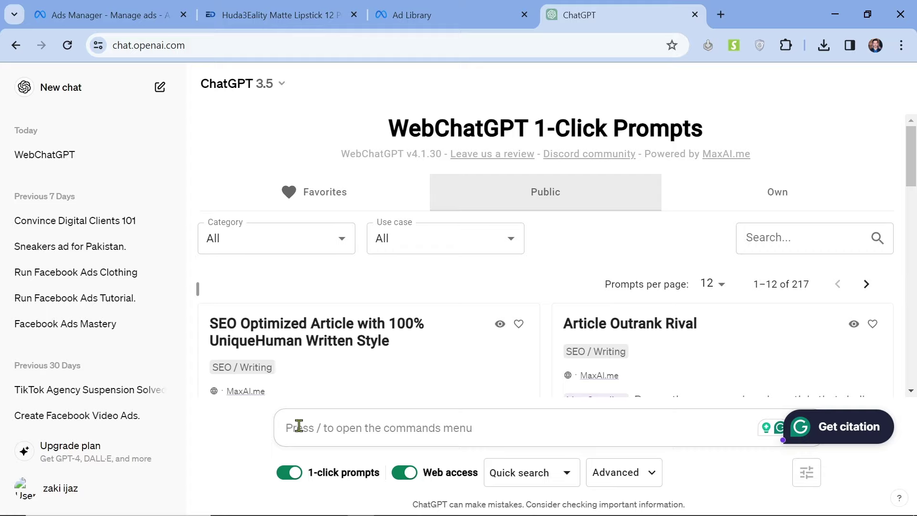
type("Ac")
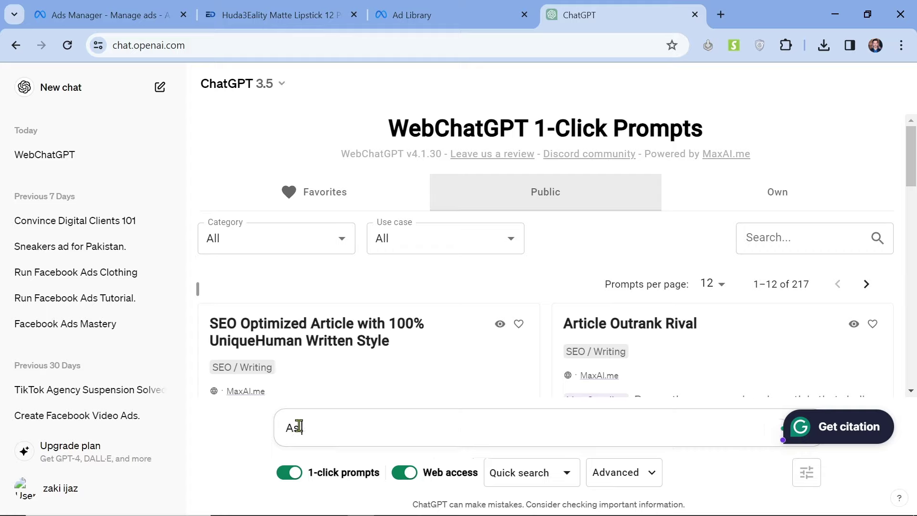
type(" digital marke")
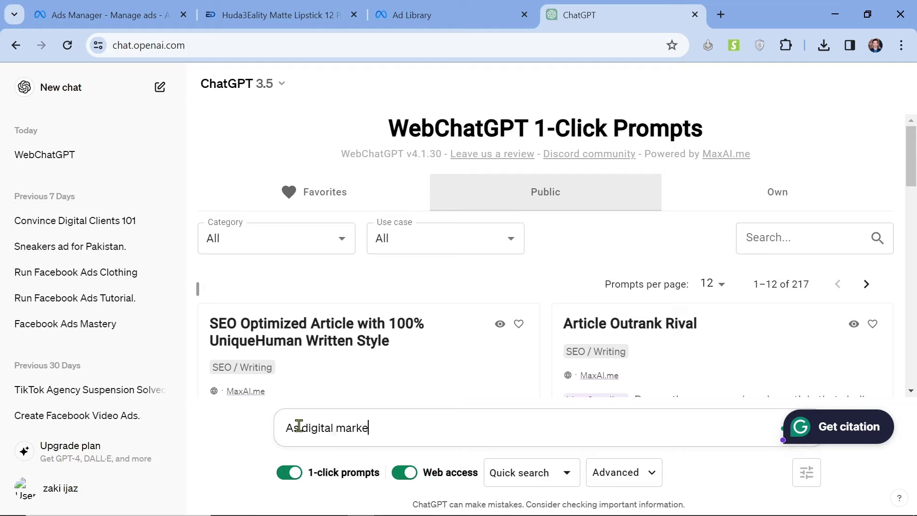
type("ting expert please w")
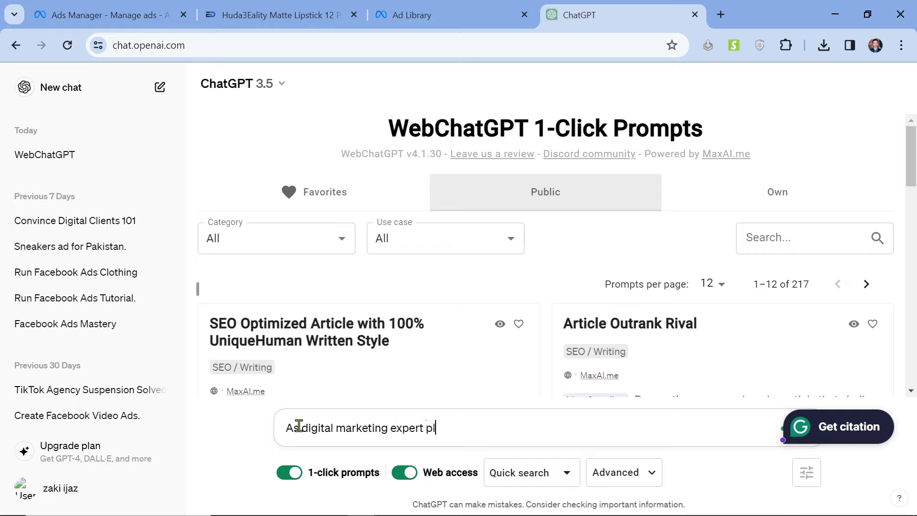